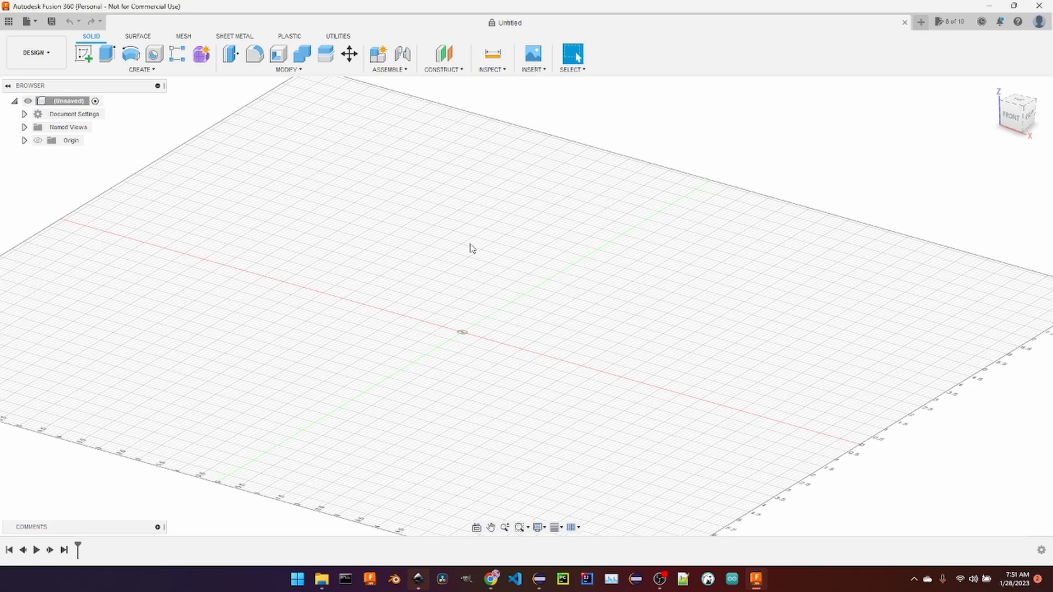
Switch to Chrome and run a Google image search for "celtic knot"
click(491, 579)
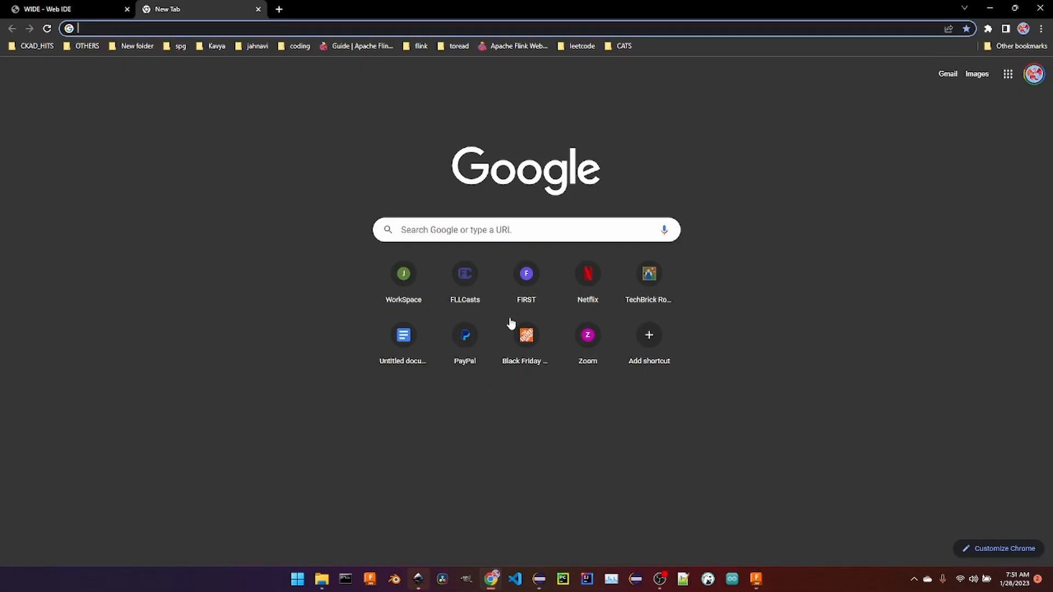
click(347, 26)
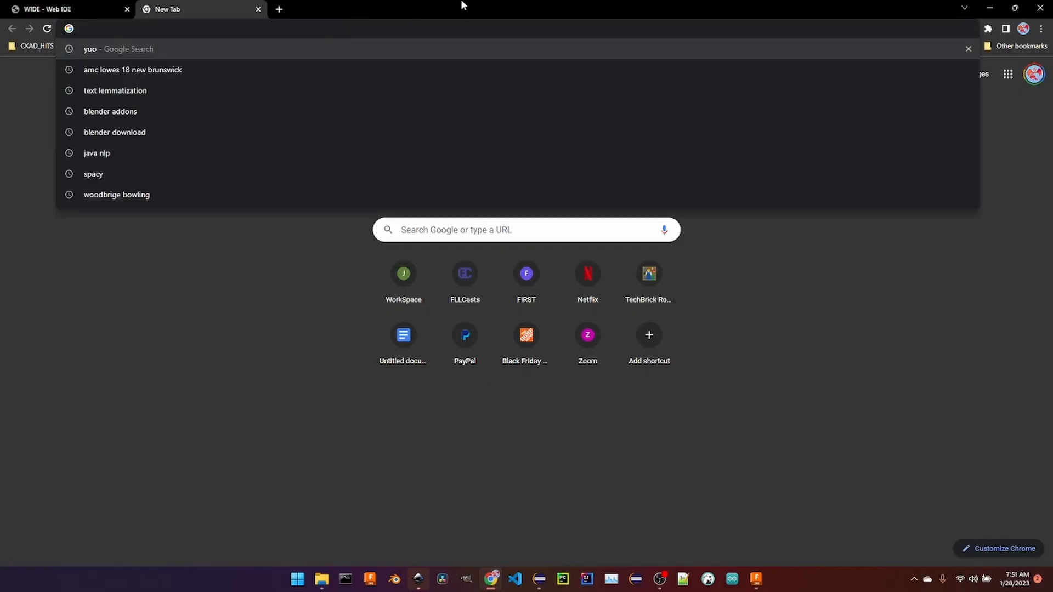
text(celti)
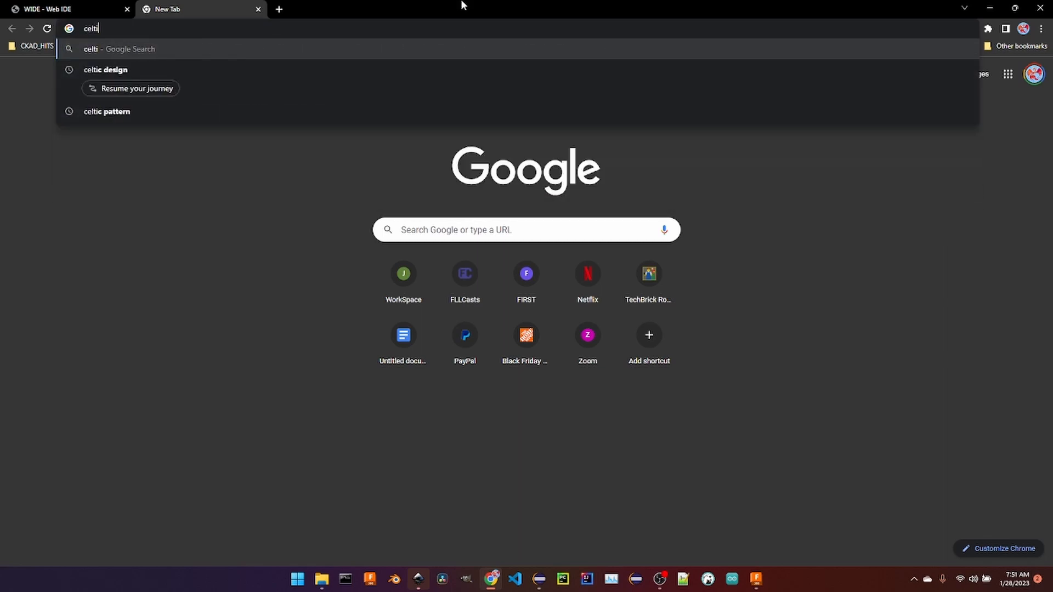
text(c knot)
key(Return)
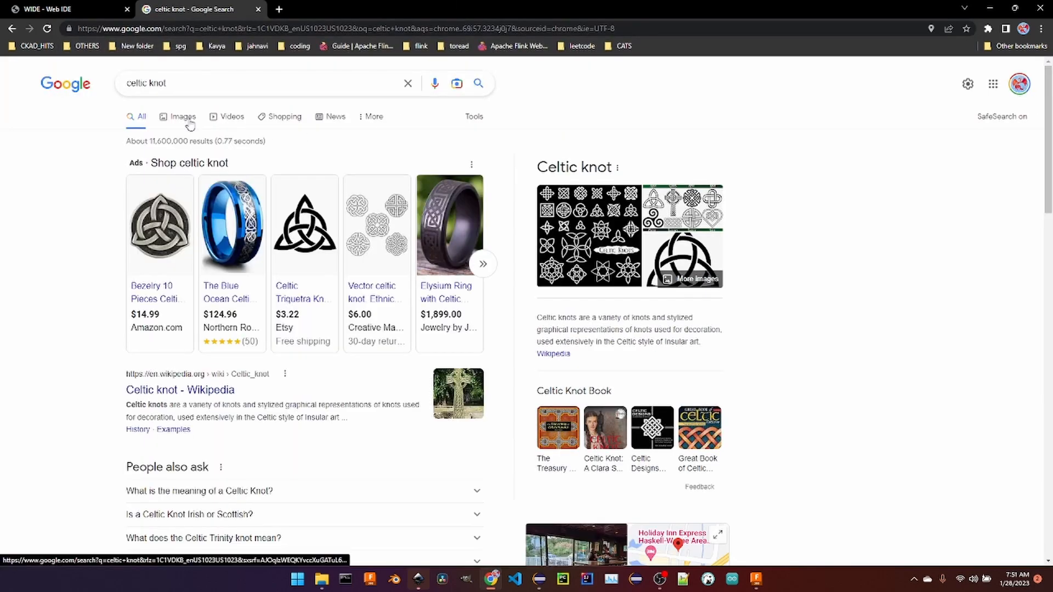
click(183, 117)
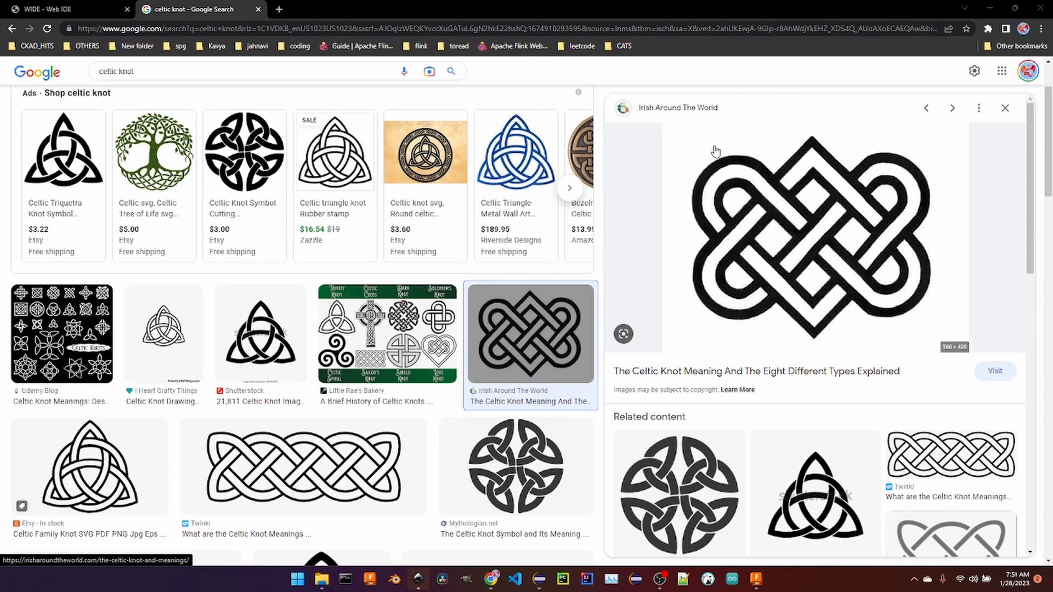
Capture a screen snip of the enlarged heart-shaped Celtic knot preview and open the snip in Snipping Tool
key(super+shift+s)
drag(680, 133, 954, 348)
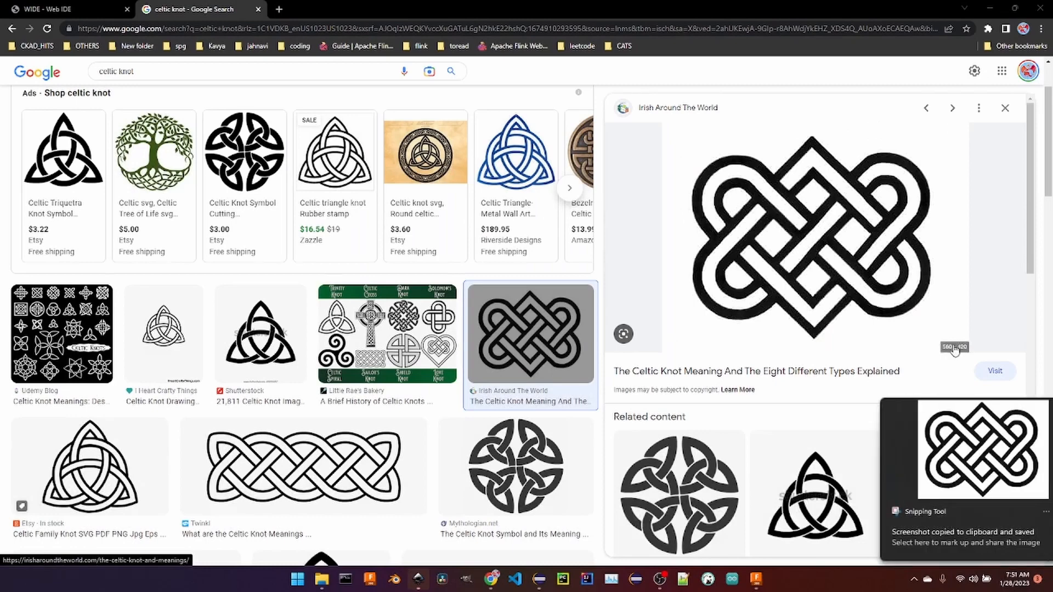
click(979, 440)
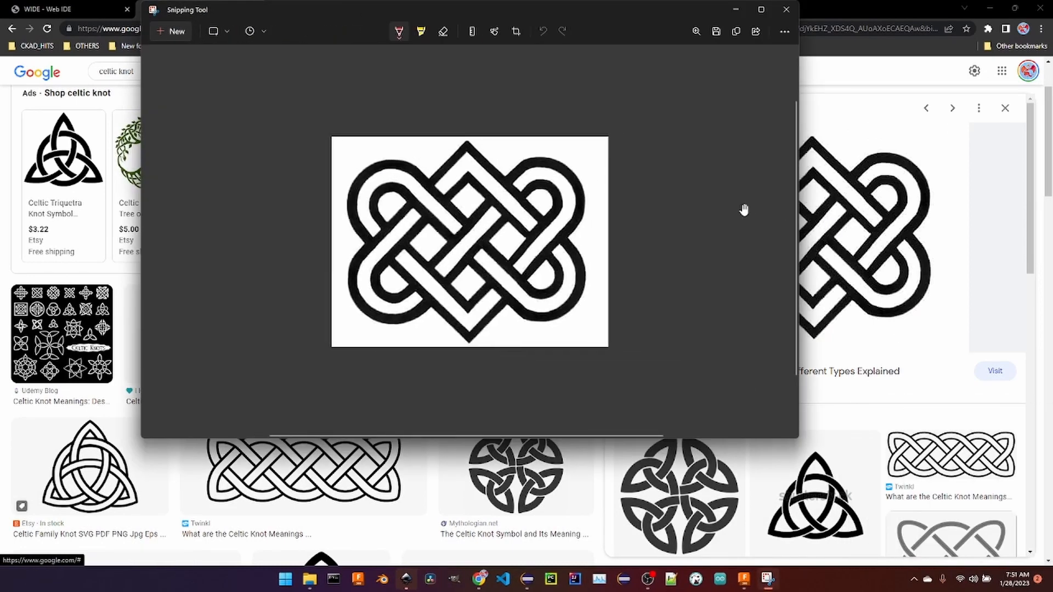
Save the snip as a JPG named knot1 in the C: drive's projects\images folder and close Snipping Tool
key(ctrl+s)
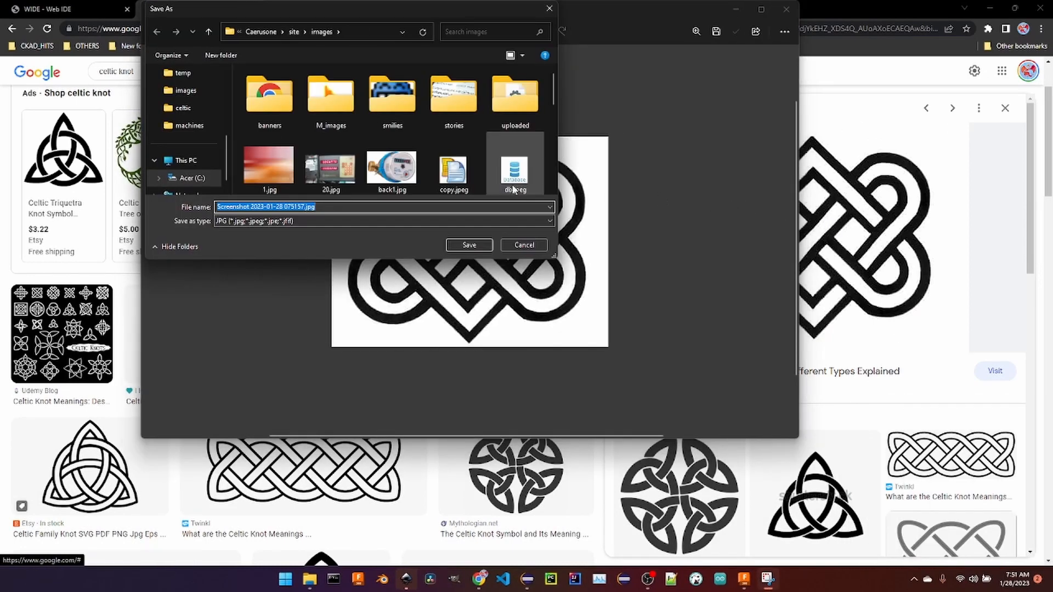
scroll(219, 142, down, 1)
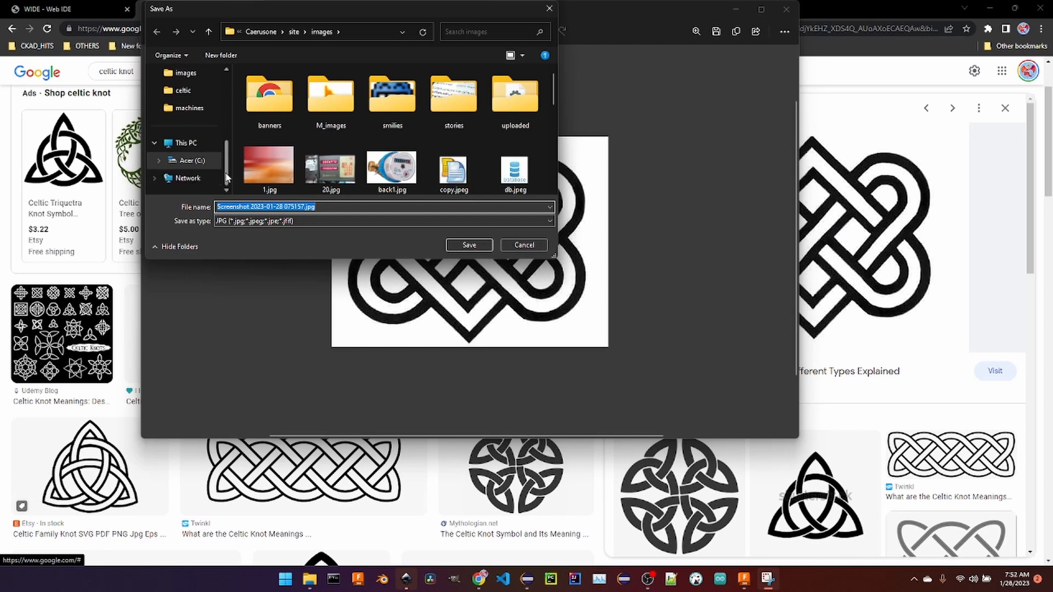
click(214, 144)
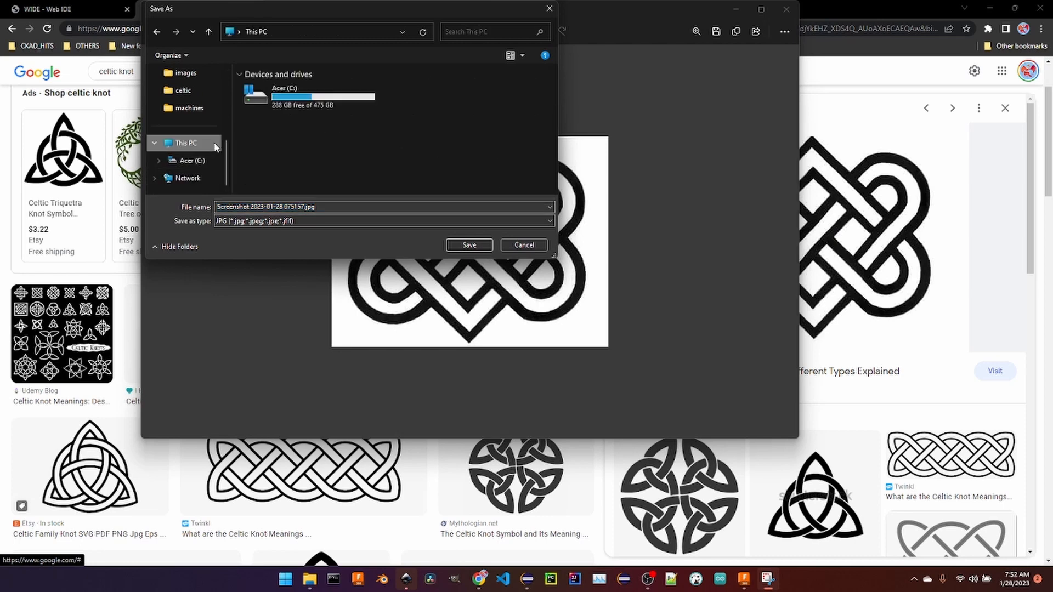
double_click(297, 92)
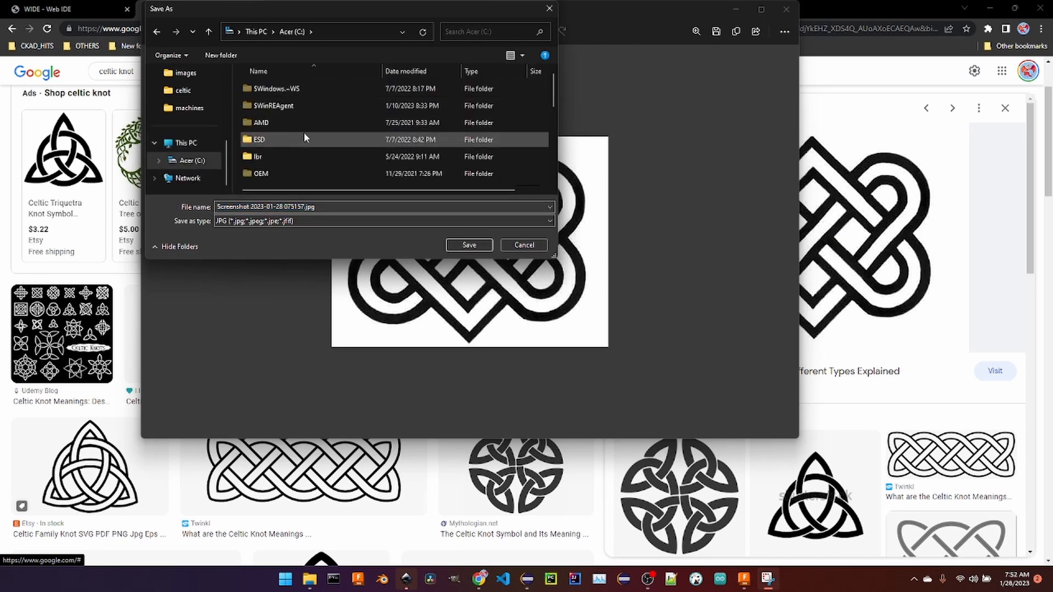
scroll(219, 149, up, 2)
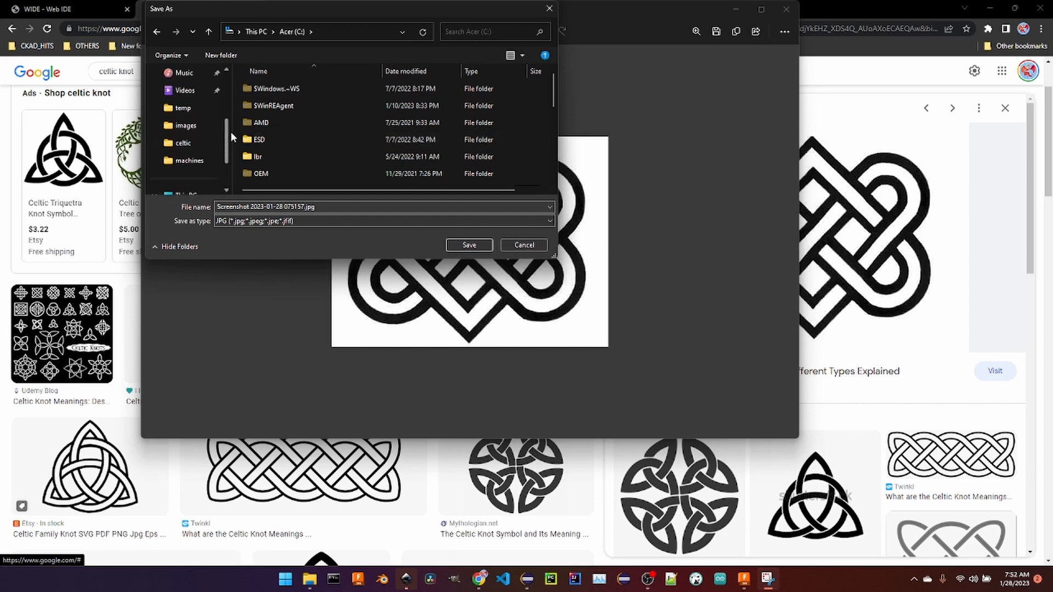
click(207, 128)
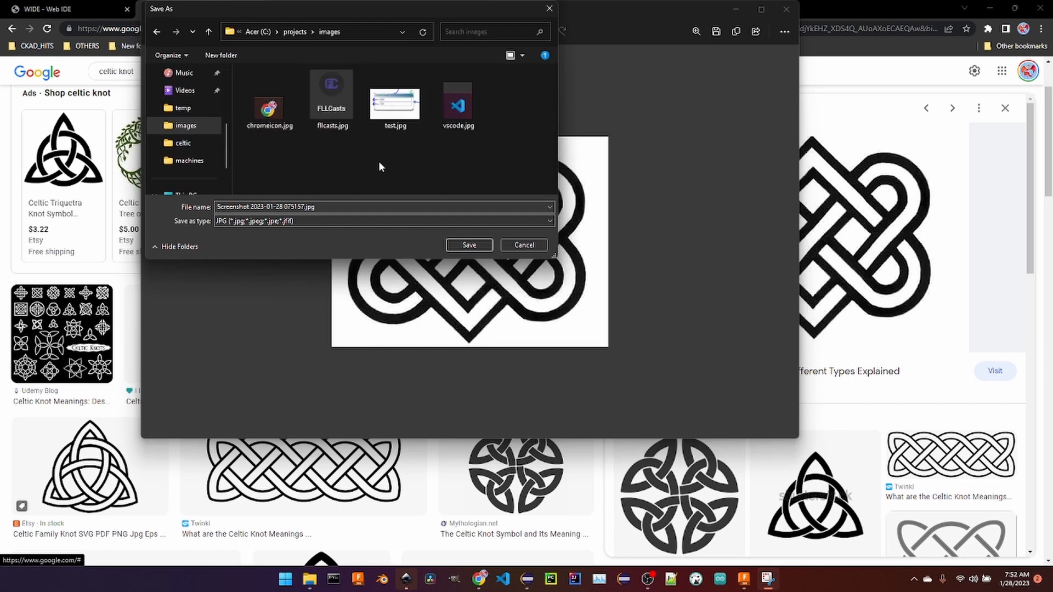
click(345, 206)
text(knot1)
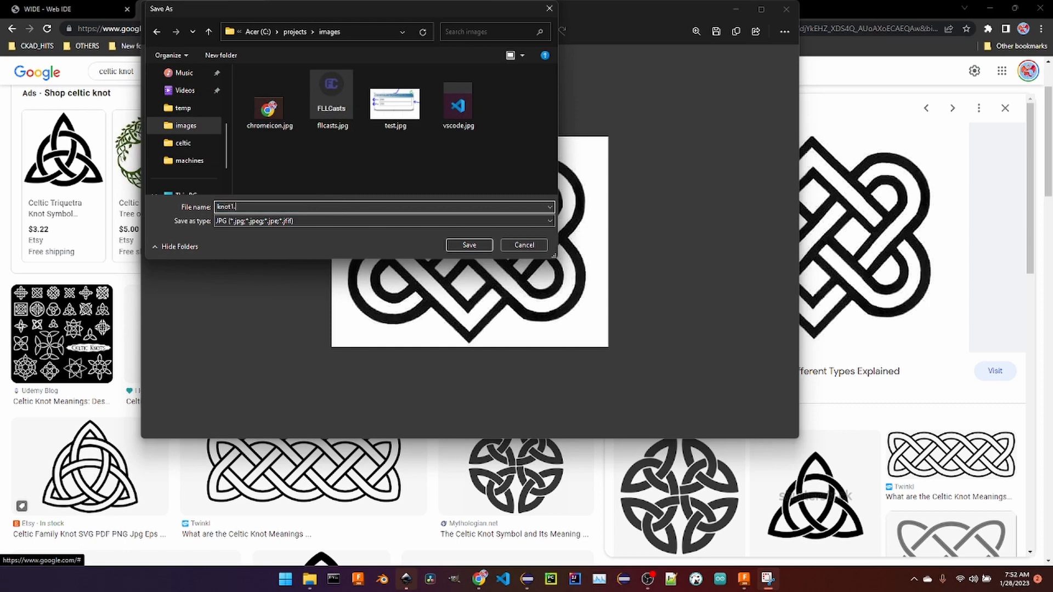
key(Return)
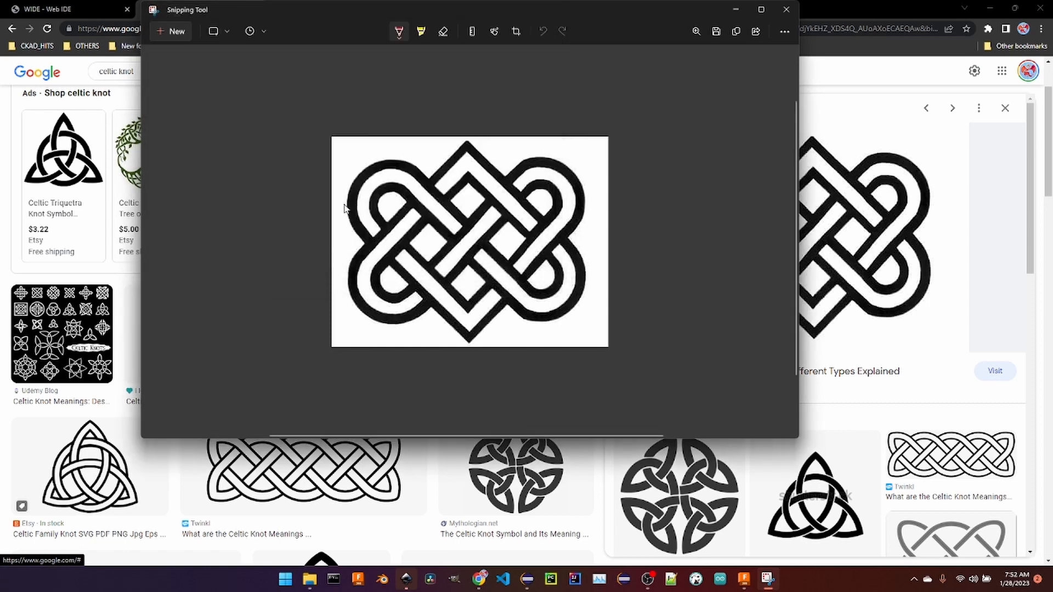
click(788, 11)
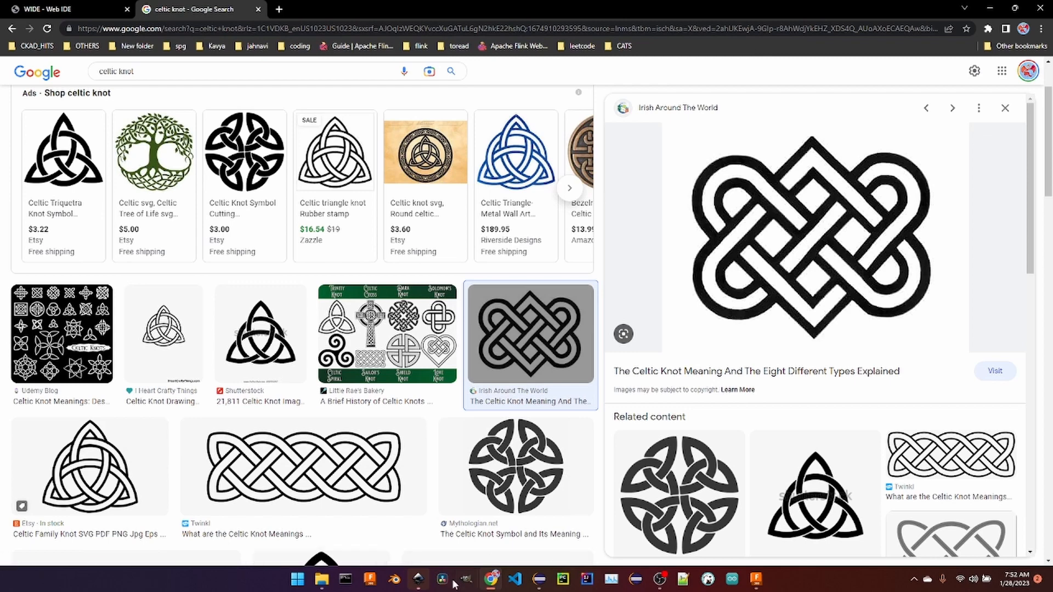
Import the saved knot1 image from the images folder in File Explorer into the blank Inkscape document as an embedded image
click(418, 581)
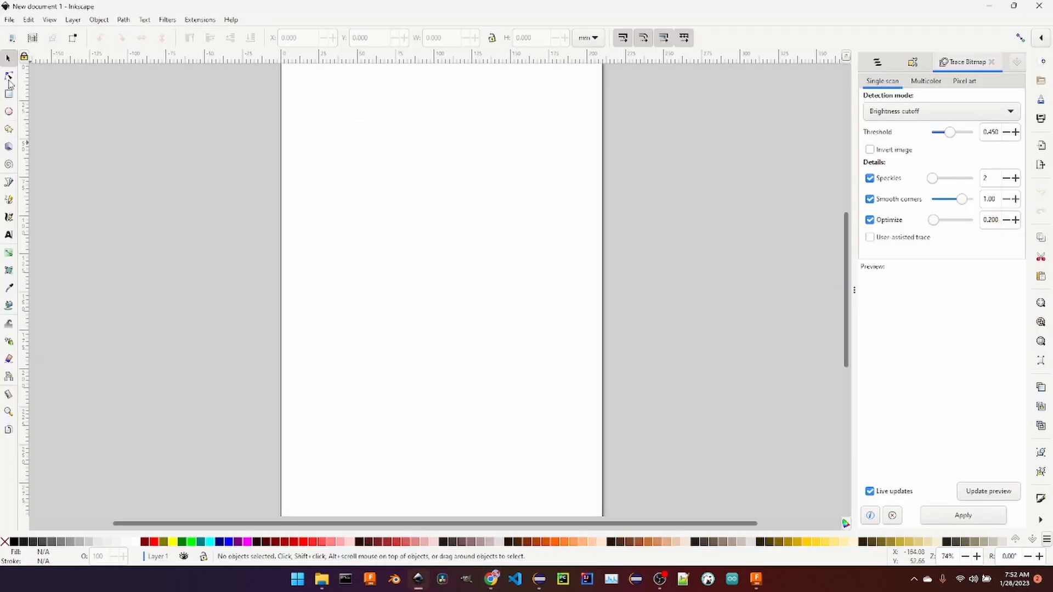
click(322, 580)
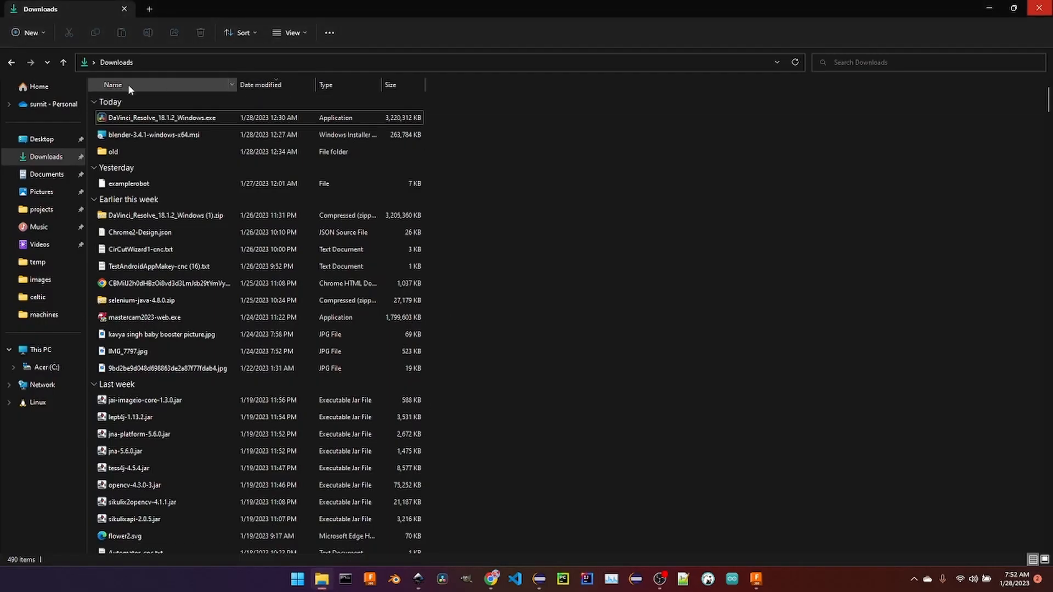
click(55, 280)
key(alt+Tab)
drag(252, 130, 436, 255)
click(273, 267)
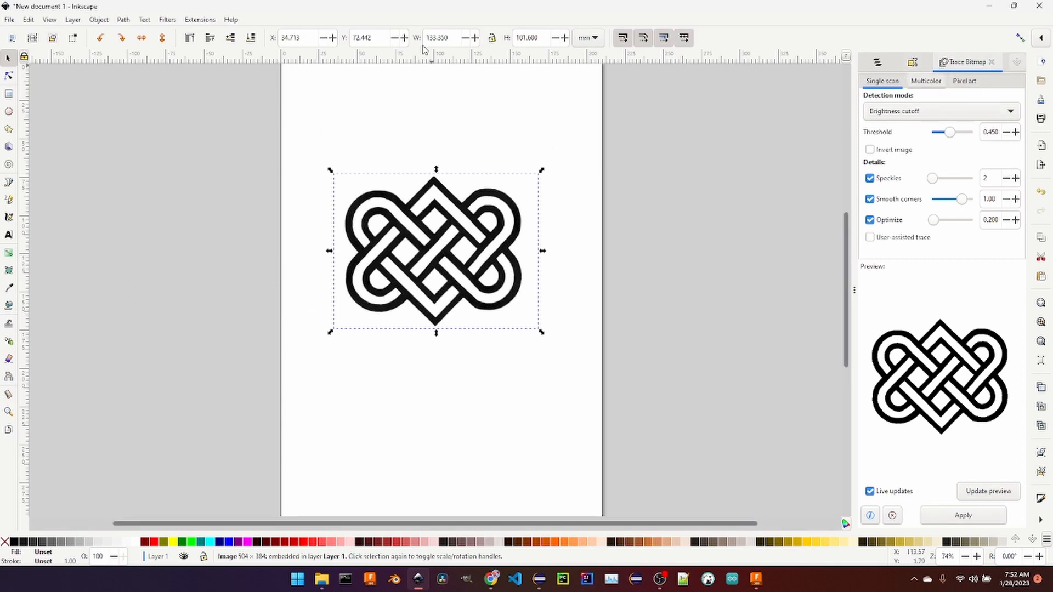
Switch to Chrome, search for "potrace utility" in a new tab and open the Potrace website
mouse_move(430, 583)
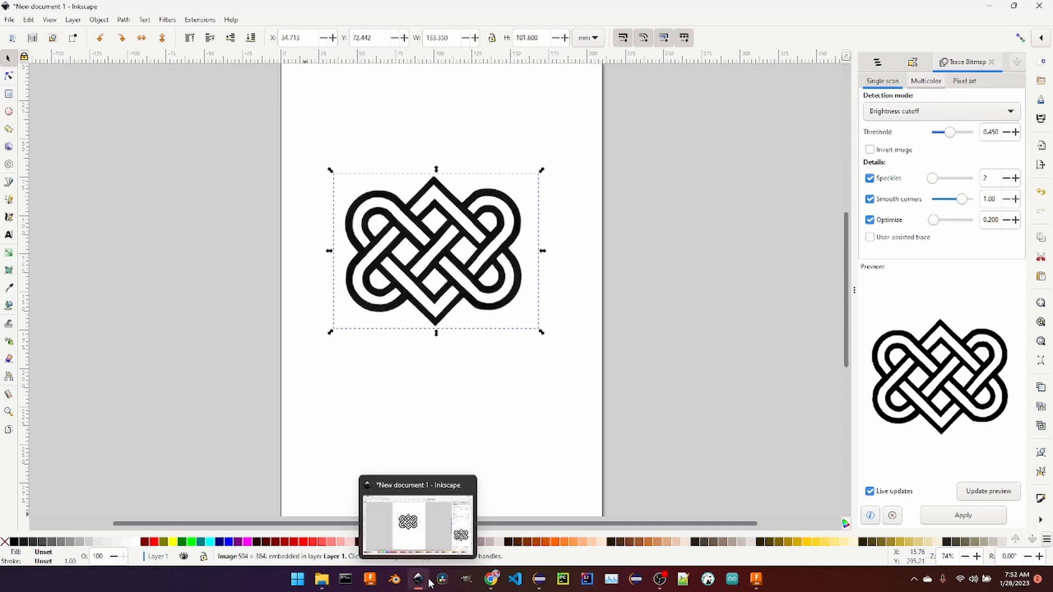
click(491, 579)
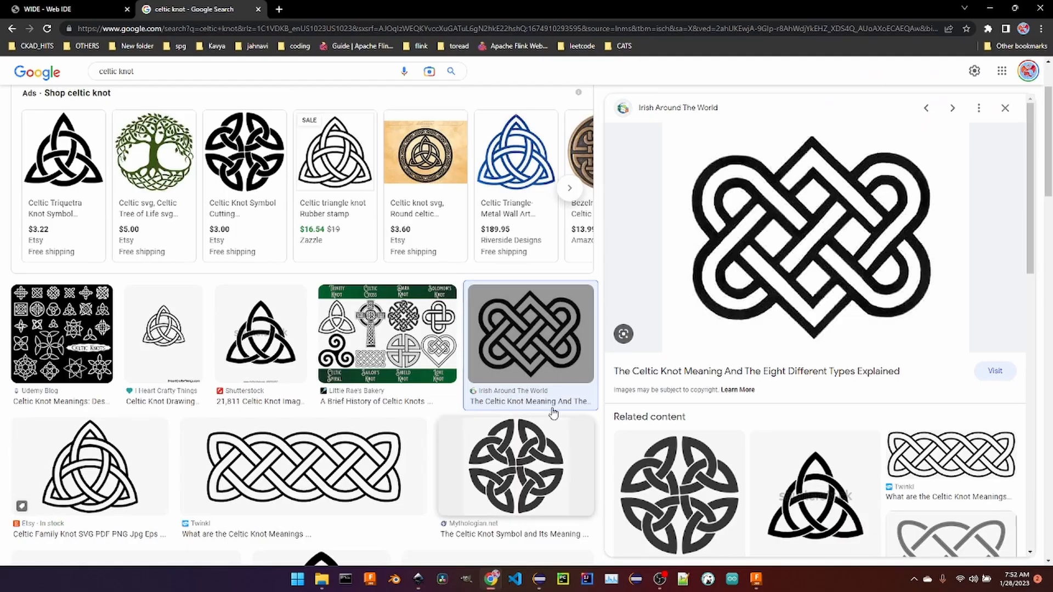
click(267, 29)
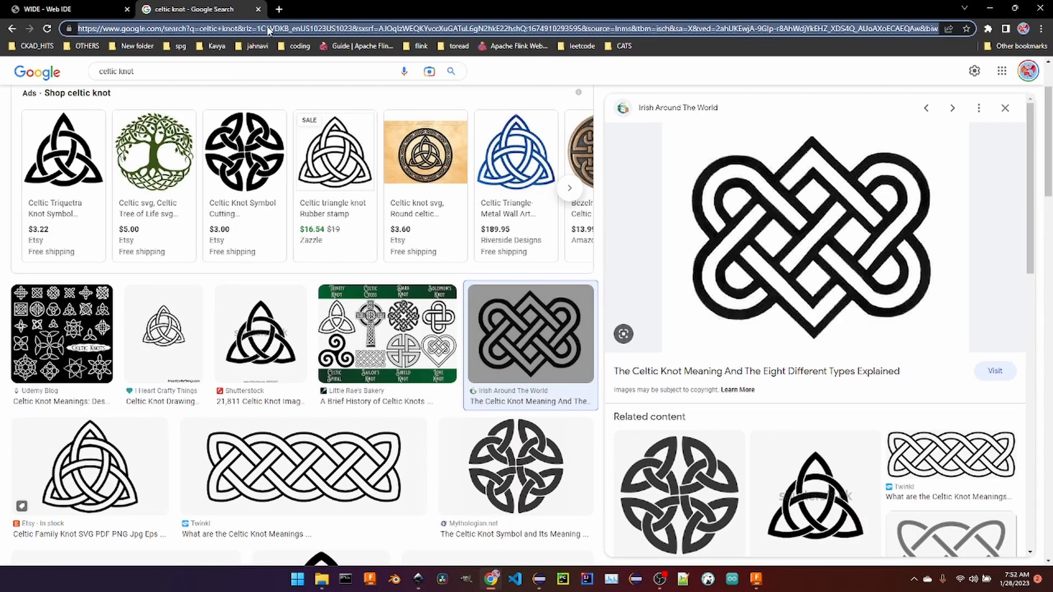
key(ctrl+t)
text(potrace)
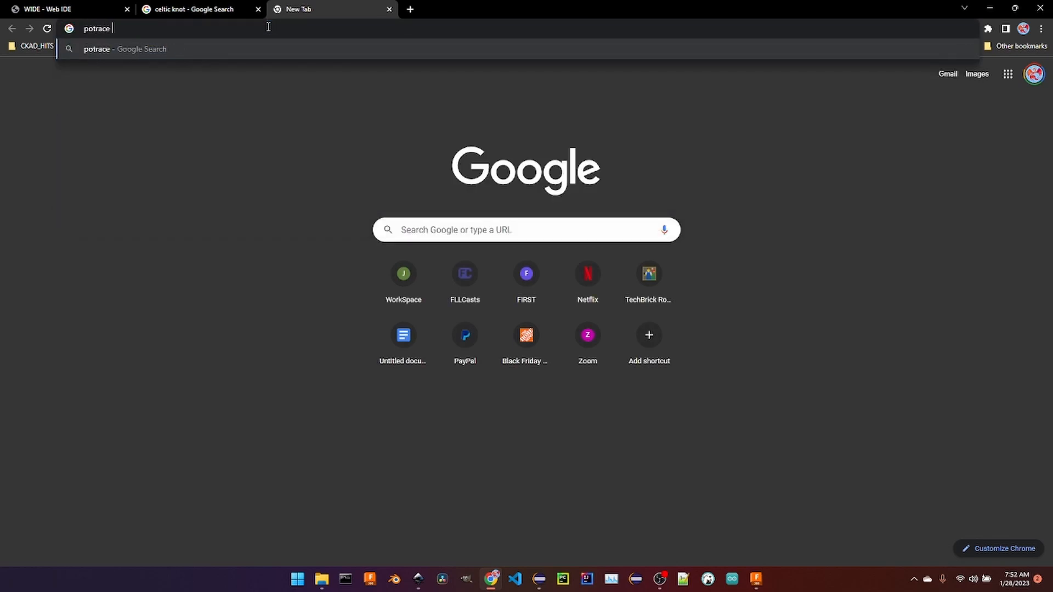
text( utility)
key(Return)
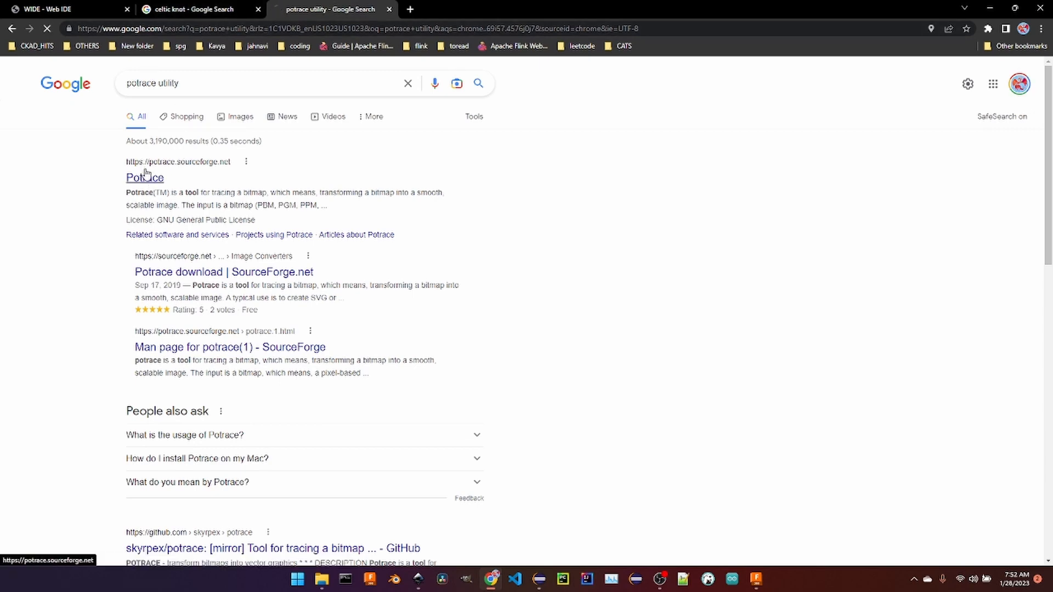
click(145, 177)
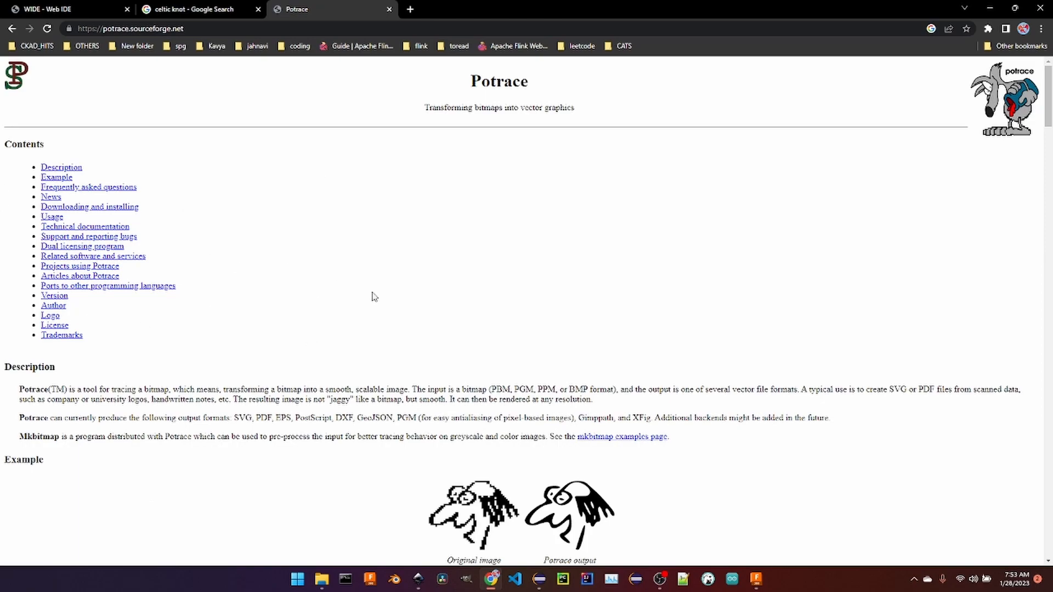
Look through the Potrace page's example, release news, and downloading and installing section
scroll(492, 325, down, 5)
scroll(492, 325, down, 5)
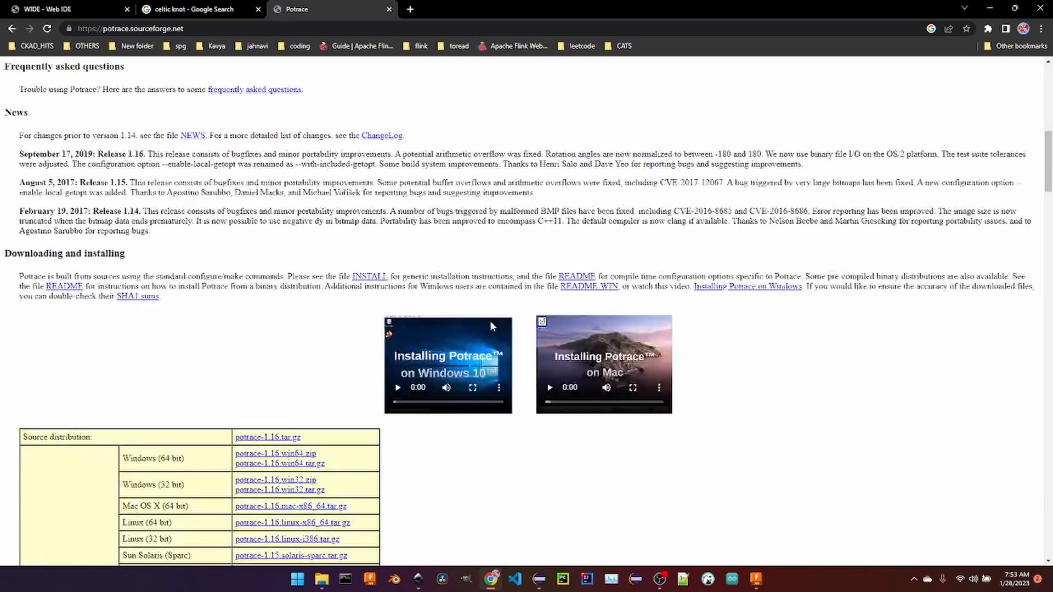
scroll(492, 326, up, 1)
scroll(492, 325, down, 5)
scroll(492, 324, up, 7)
scroll(491, 324, up, 5)
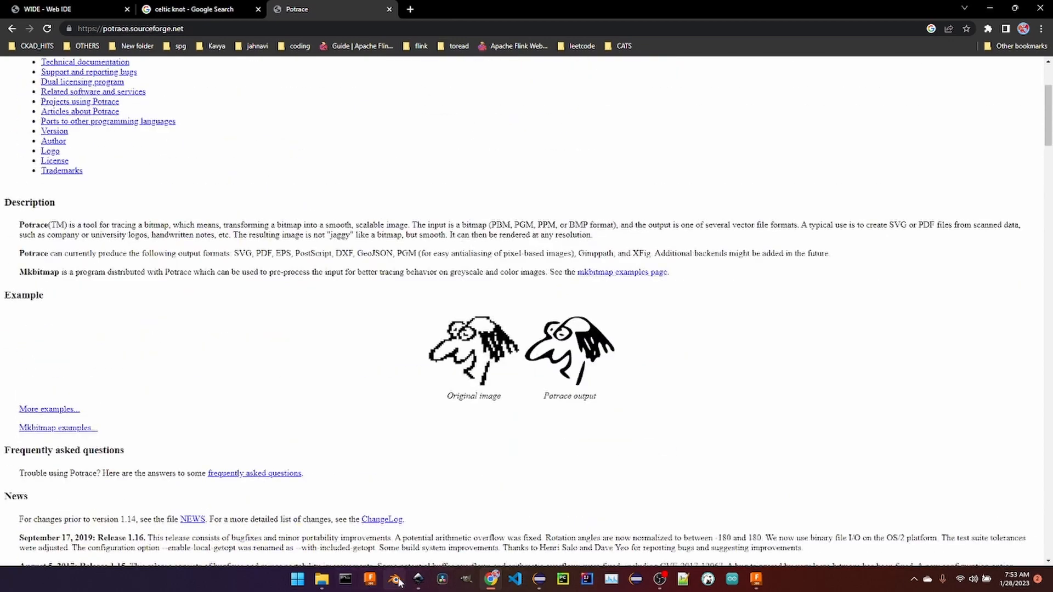
Switch back to Inkscape and move the knot image up the page to about X 38 mm, Y 46 mm
click(418, 579)
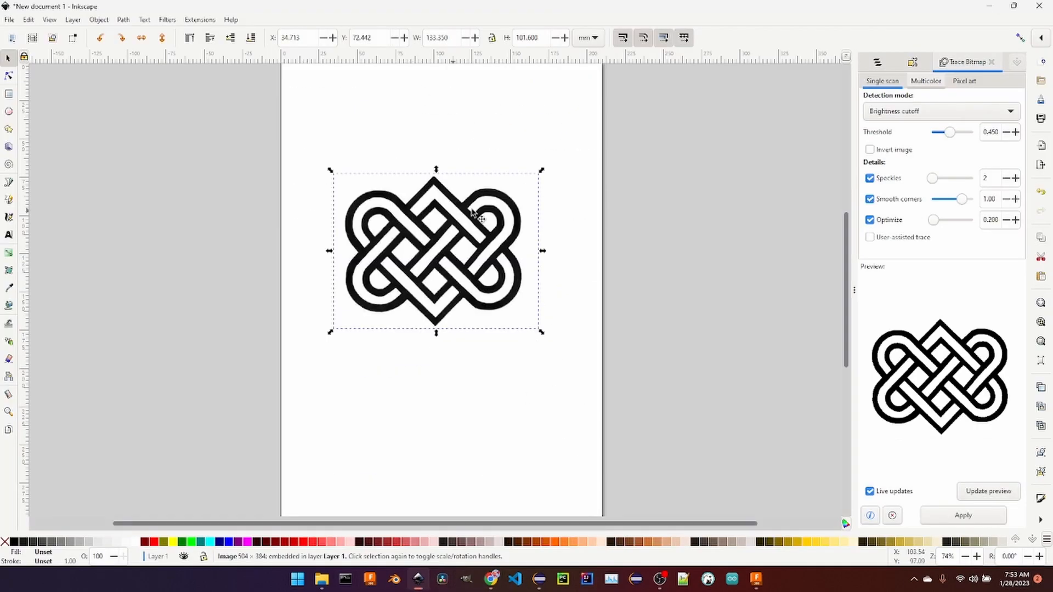
mouse_move(456, 237)
mouse_down()
mouse_move(475, 207)
mouse_move(468, 178)
mouse_up()
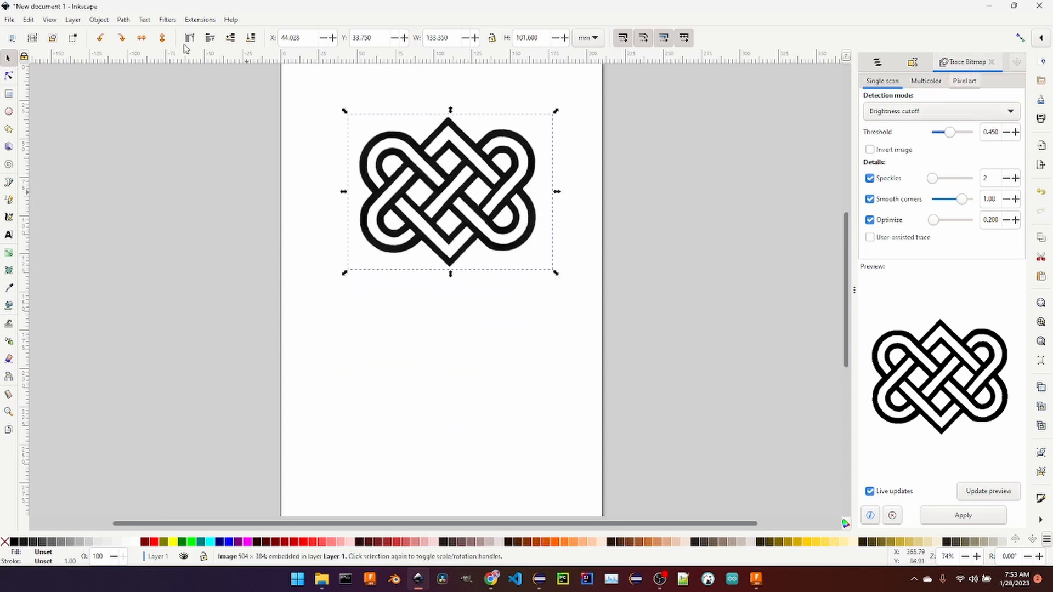
click(100, 20)
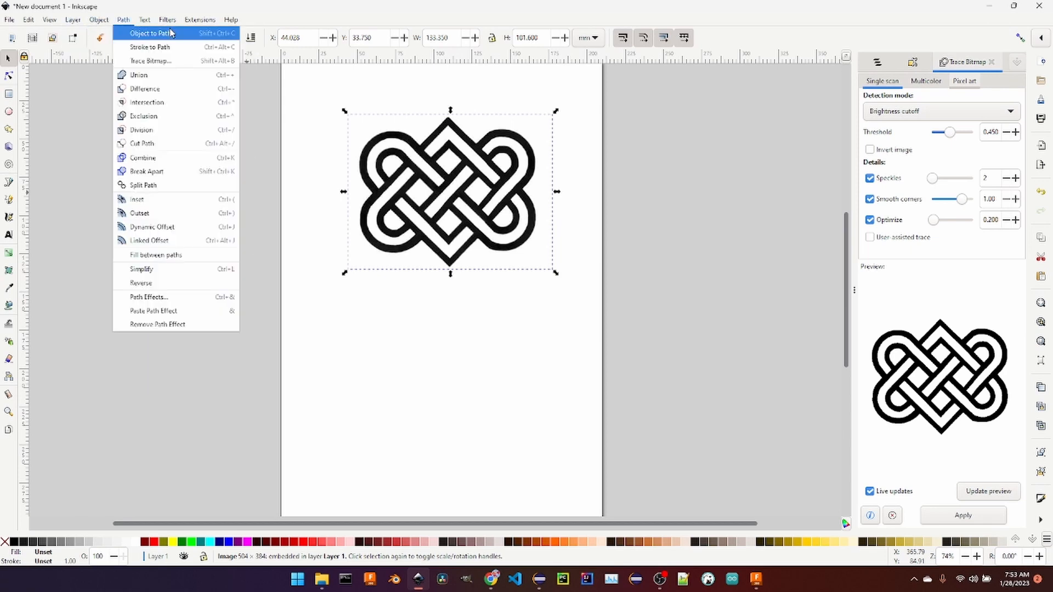
mouse_move(138, 28)
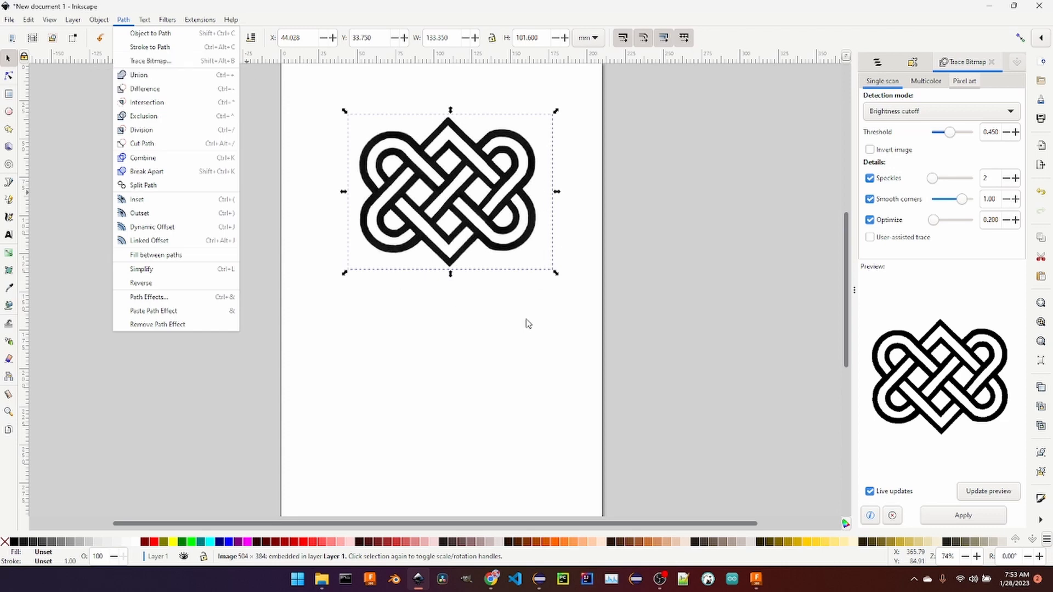
click(515, 356)
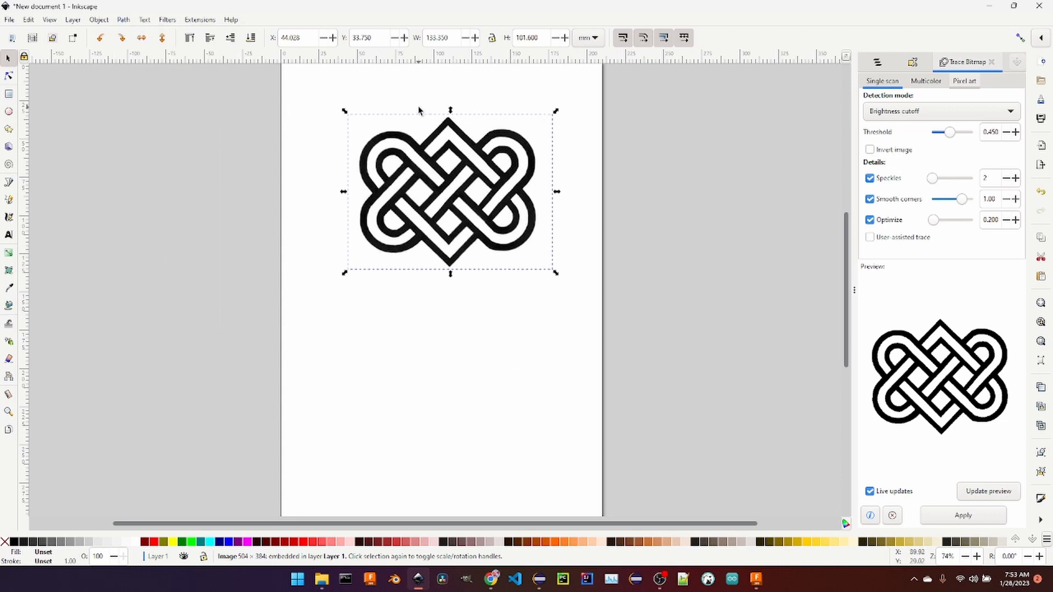
drag(473, 148, 454, 174)
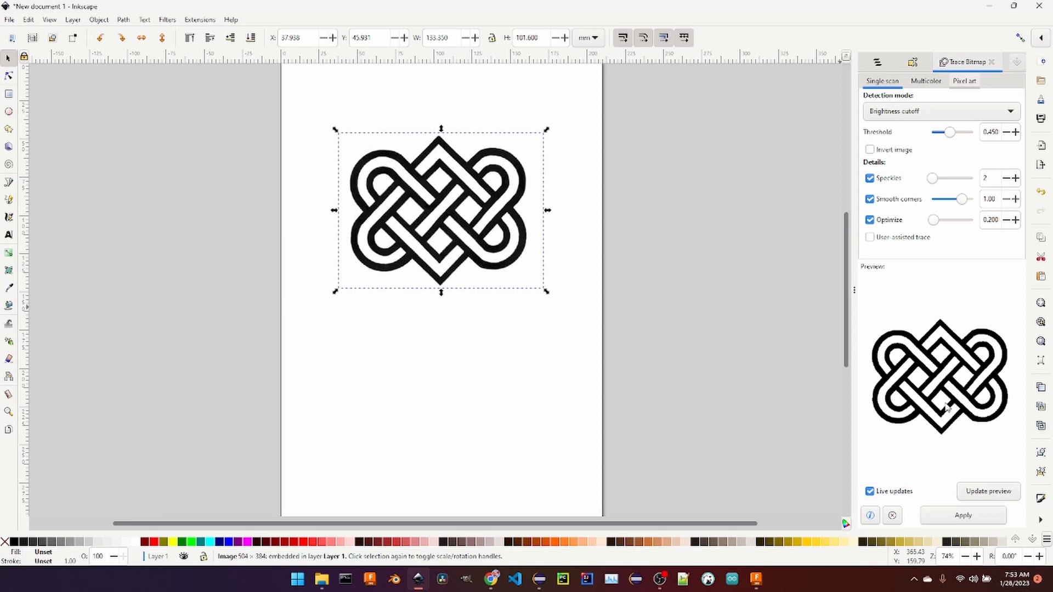
Trace the knot image with Brightness cutoff at threshold 0.450, place the traced path below the original and display its nodes
click(996, 516)
drag(507, 180, 521, 323)
key(n)
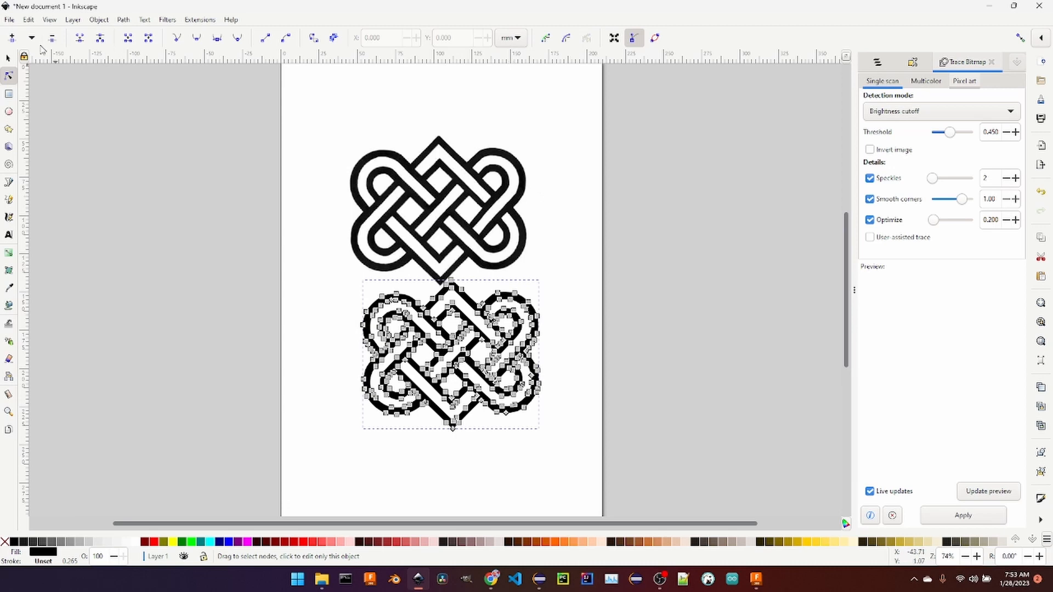
Compare the original knot image with the traced path, and examine the traced path's edges and corners up close
click(8, 58)
click(450, 167)
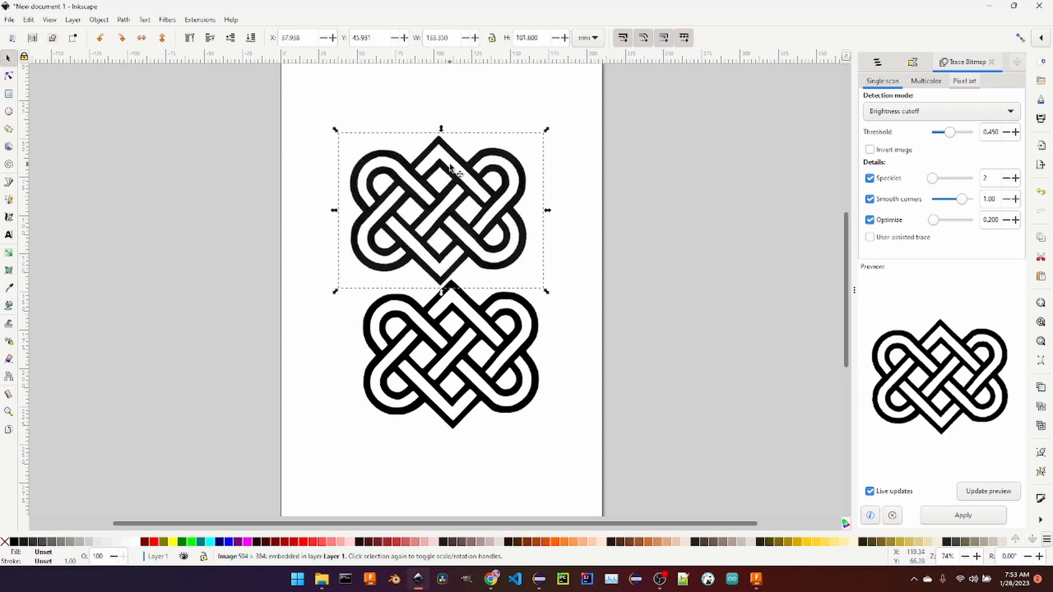
click(470, 364)
ctrl+scroll(472, 366, up, 5)
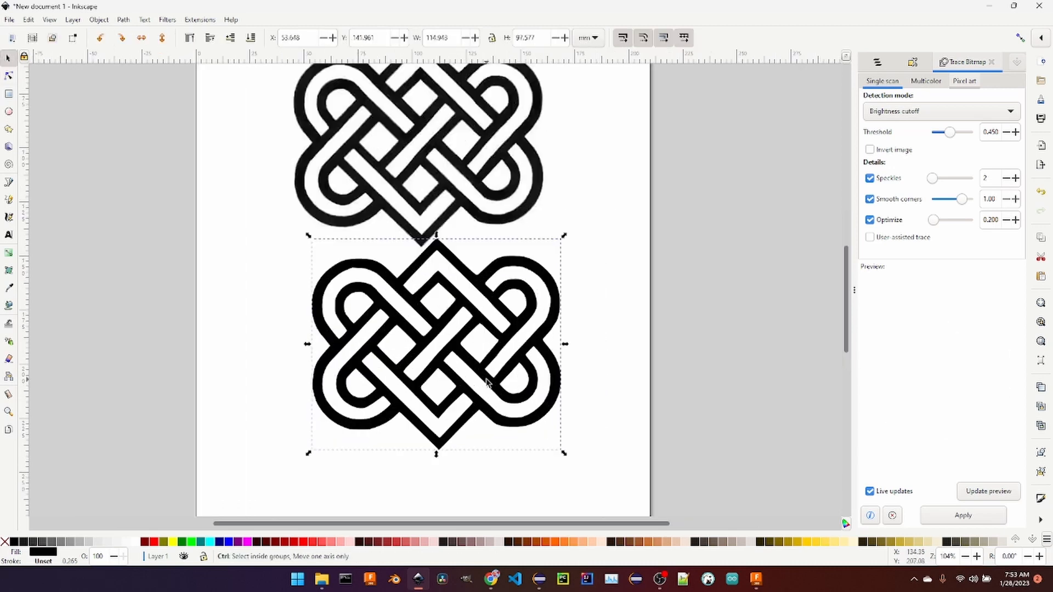
ctrl+scroll(487, 378, up, 2)
ctrl+scroll(487, 378, up, 3)
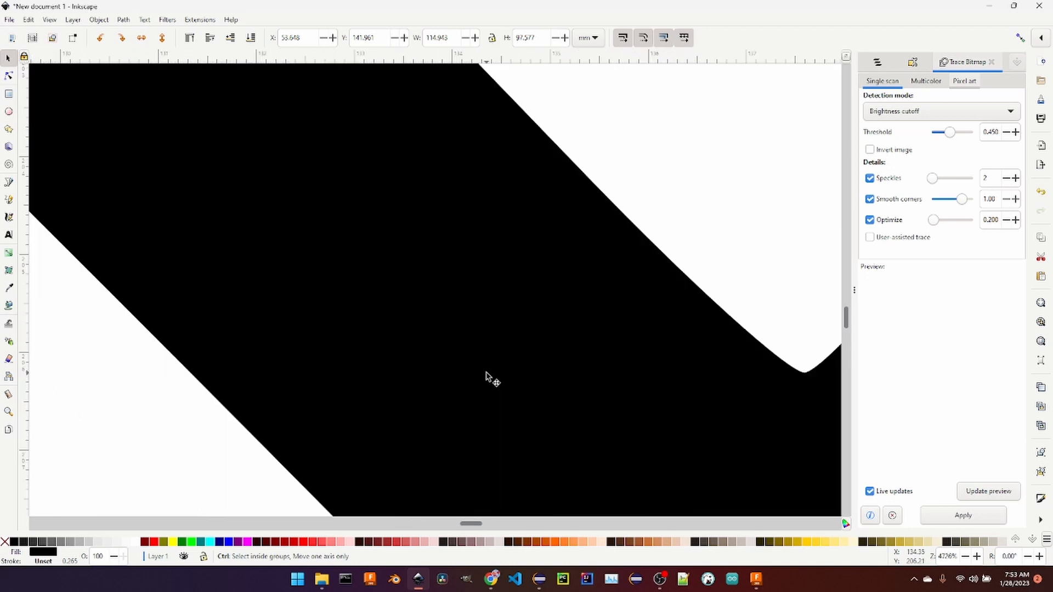
ctrl+scroll(488, 378, down, 3)
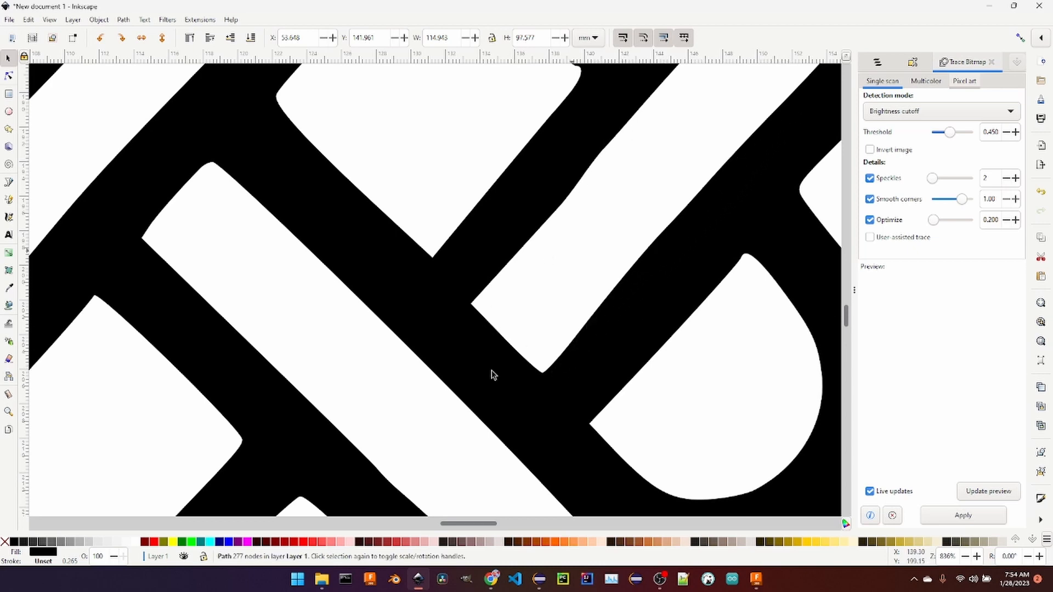
ctrl+scroll(334, 346, down, 3)
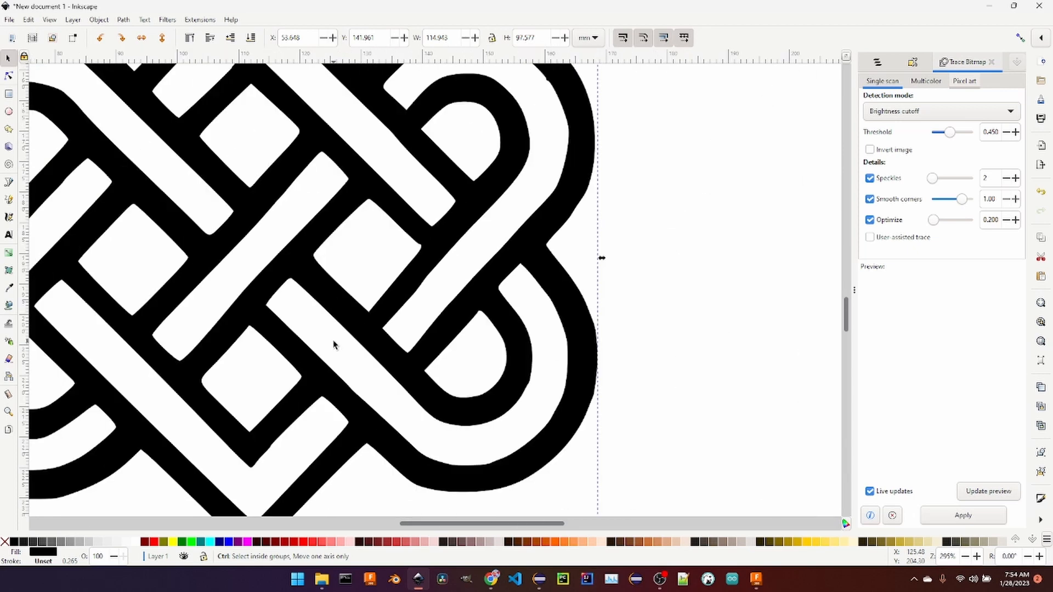
ctrl+scroll(334, 345, down, 5)
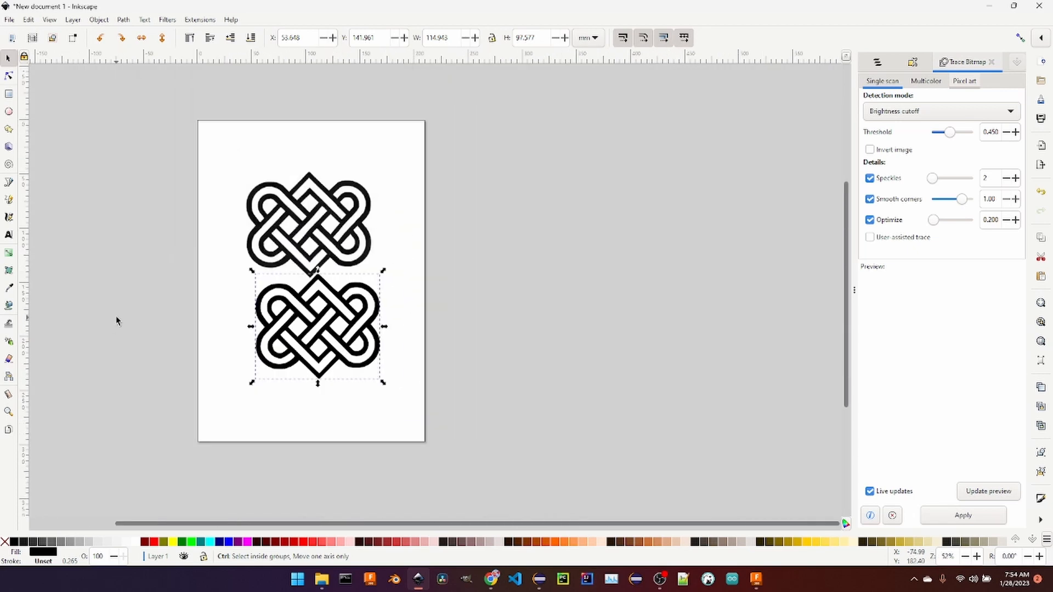
Examine the edges around the lower point of the traced knot up close
ctrl+scroll(117, 317, up, 3)
ctrl+scroll(722, 483, down, 2)
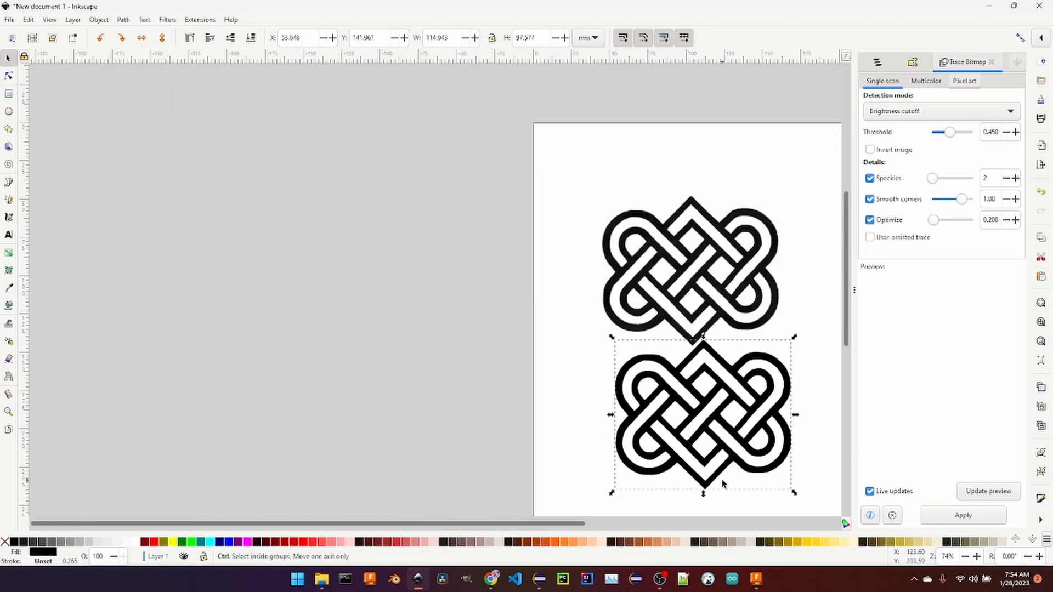
ctrl+scroll(721, 482, up, 7)
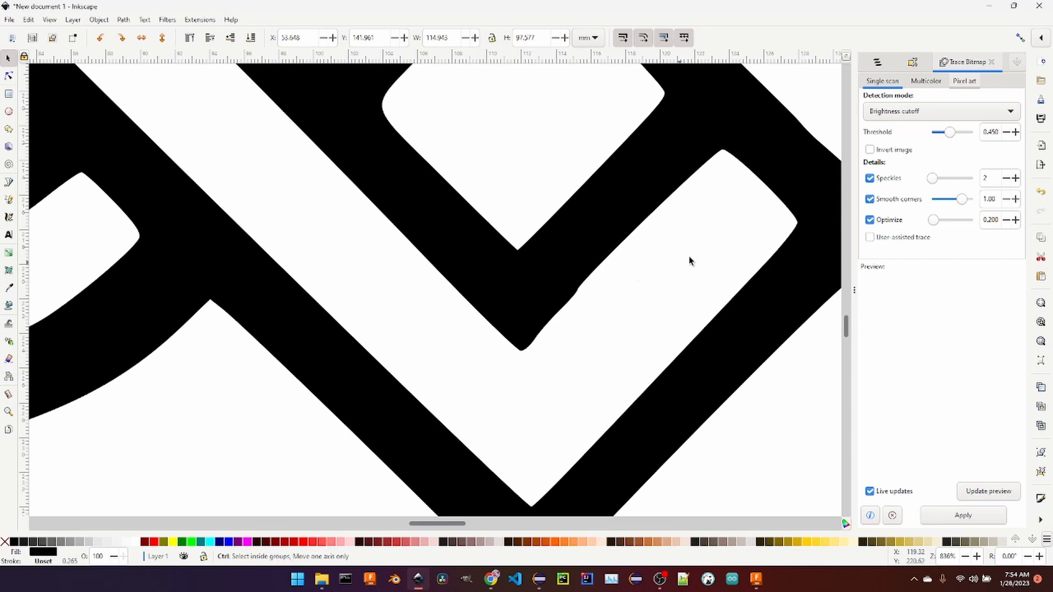
ctrl+scroll(586, 344, up, 2)
ctrl+scroll(587, 344, down, 10)
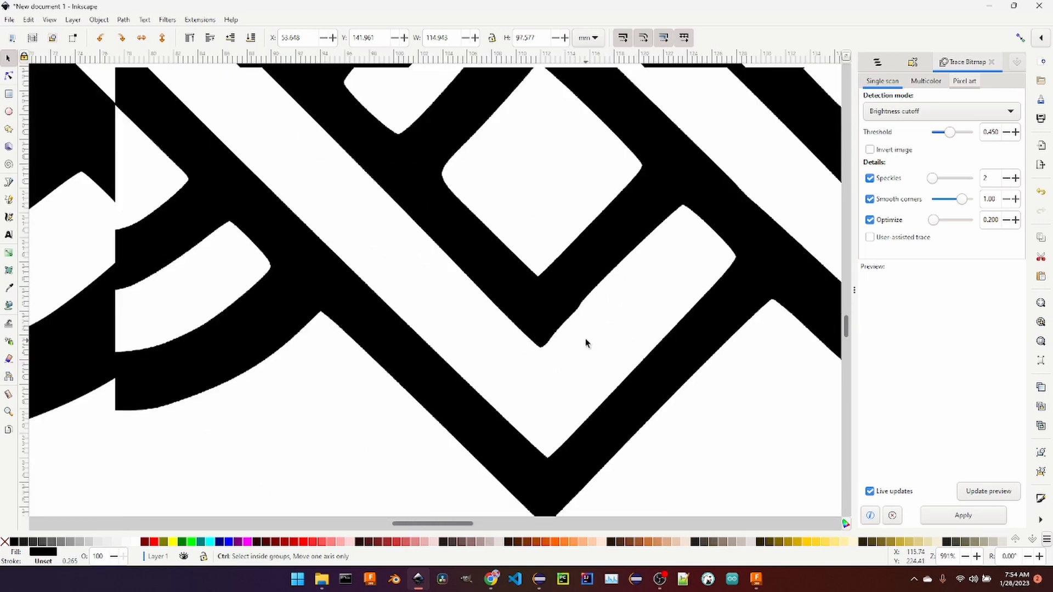
ctrl+scroll(586, 343, up, 3)
ctrl+scroll(586, 342, down, 4)
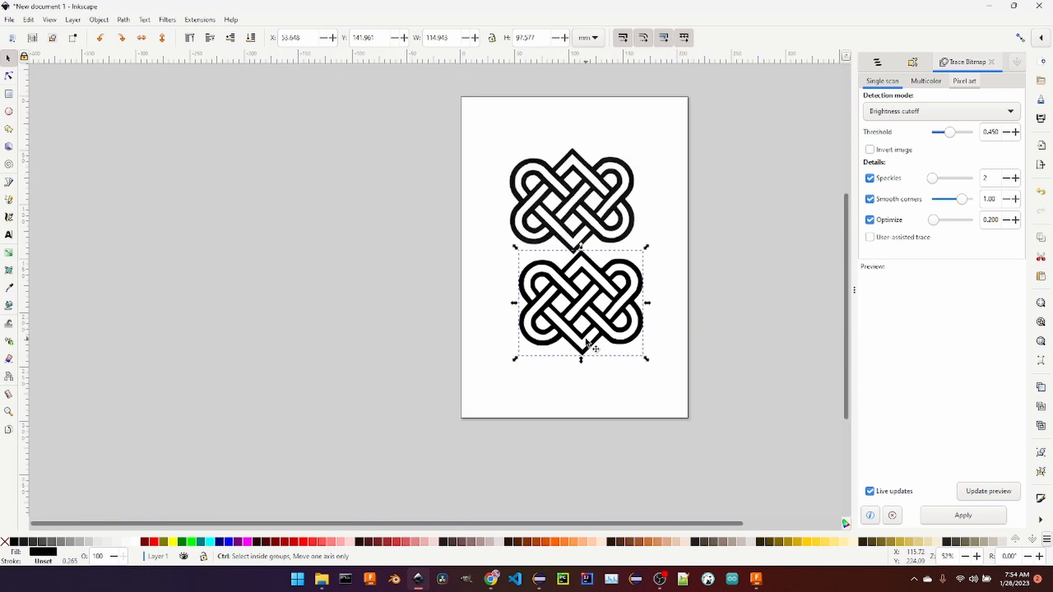
Delete the original knot image and move the traced knot to about X 14 mm, Y 9 mm on the page
click(543, 166)
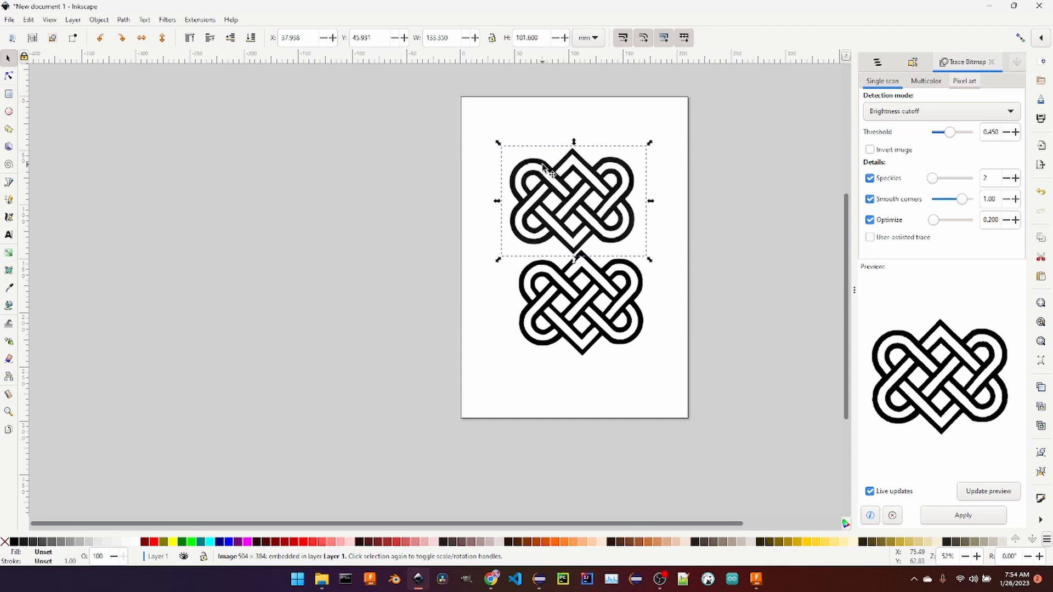
key(Delete)
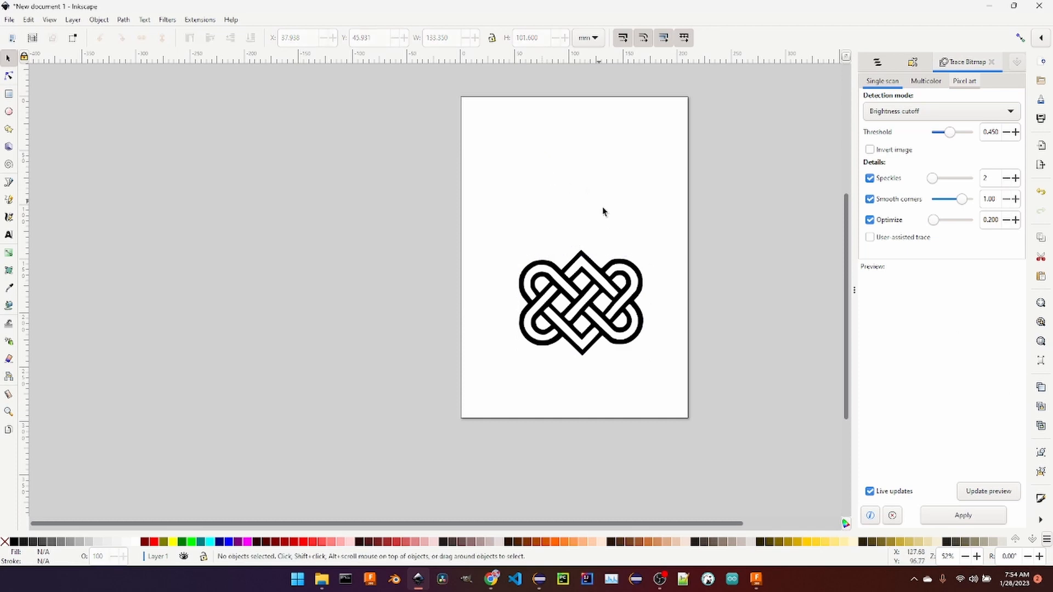
click(597, 272)
drag(597, 271, 554, 126)
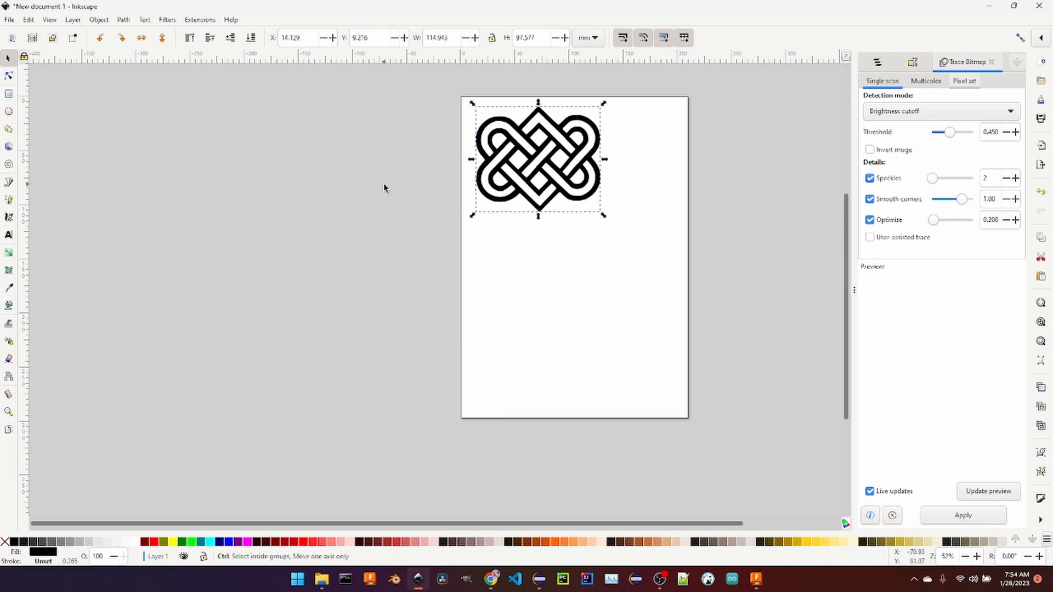
Save the drawing as knot1.svg in the images folder inside projects on the C: drive
key(ctrl+s)
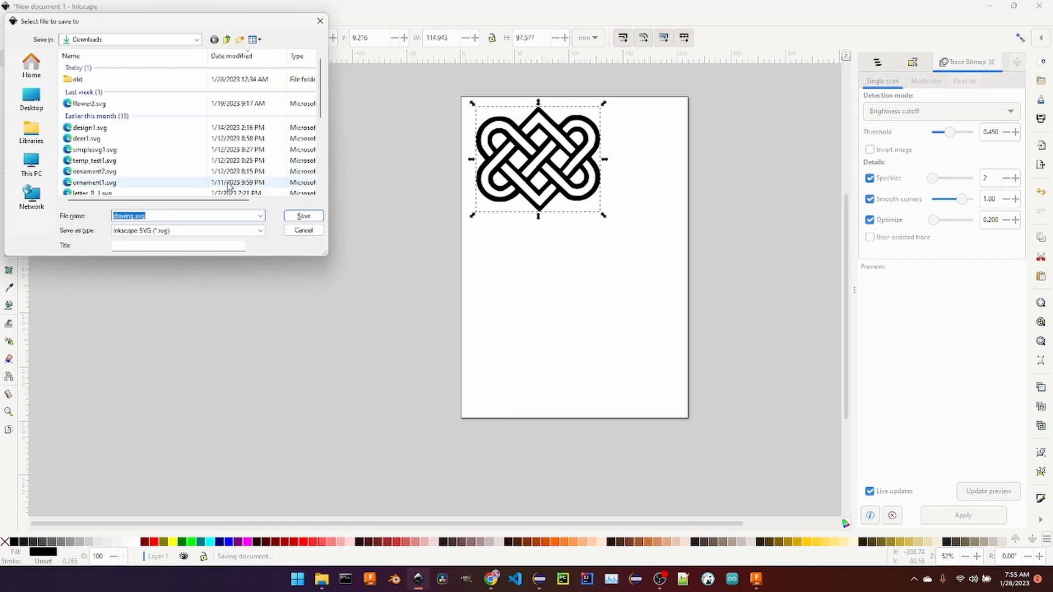
click(32, 99)
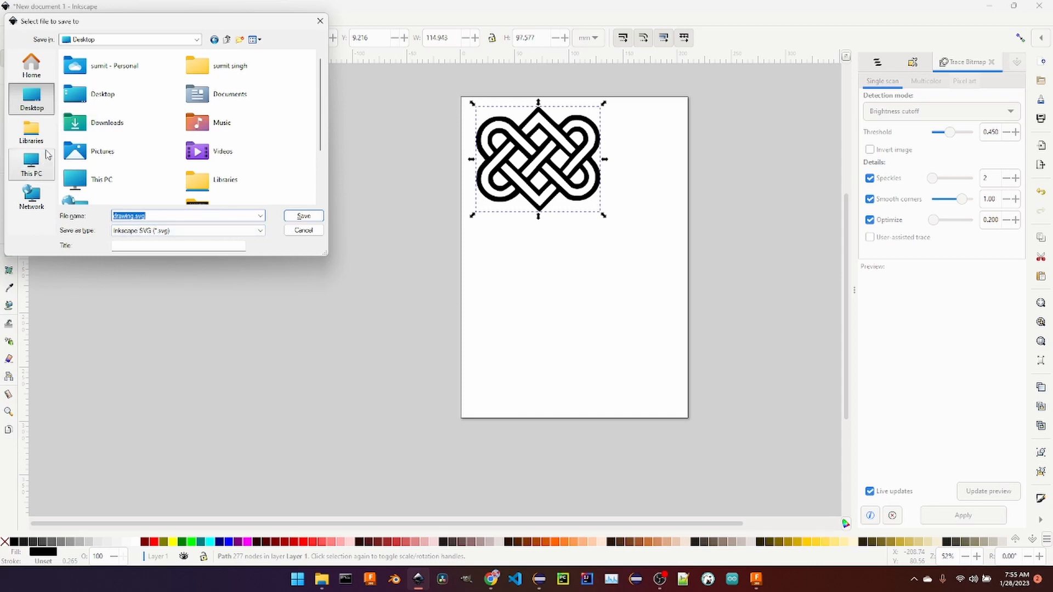
click(31, 163)
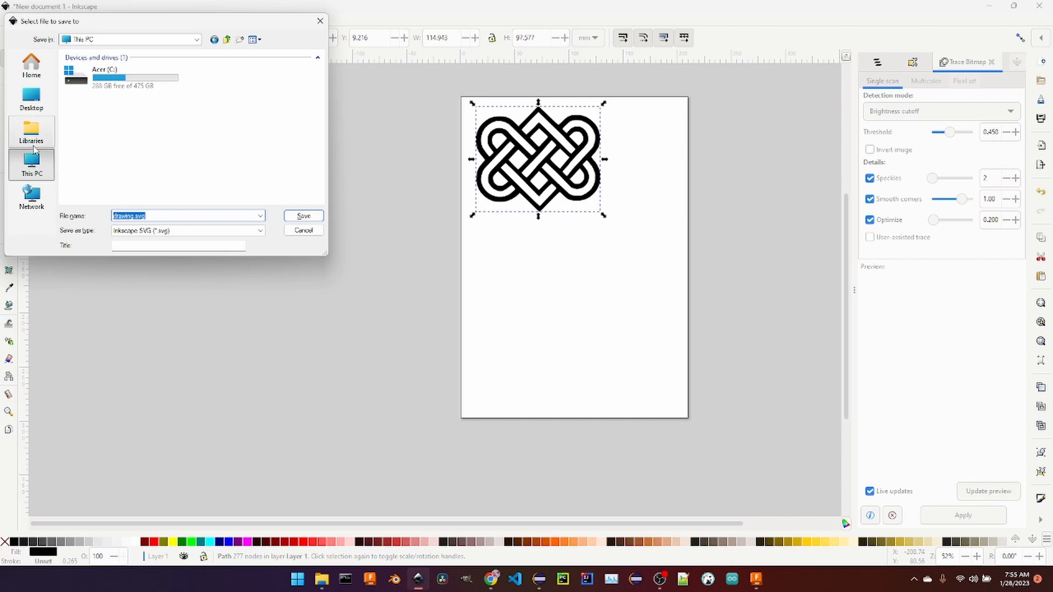
double_click(116, 96)
click(229, 124)
text(proj)
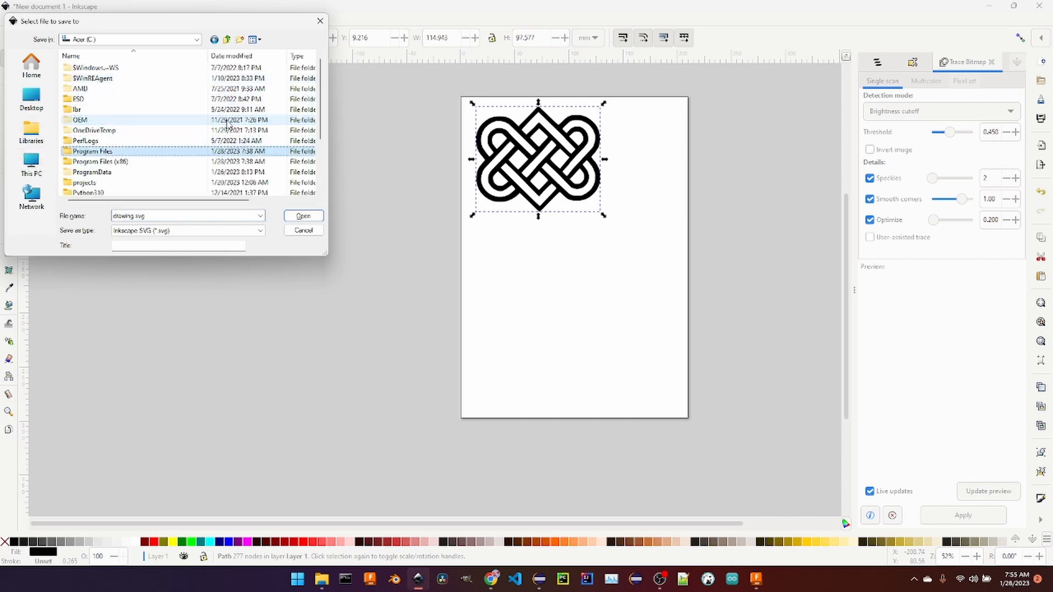
key(Return)
key(Return)
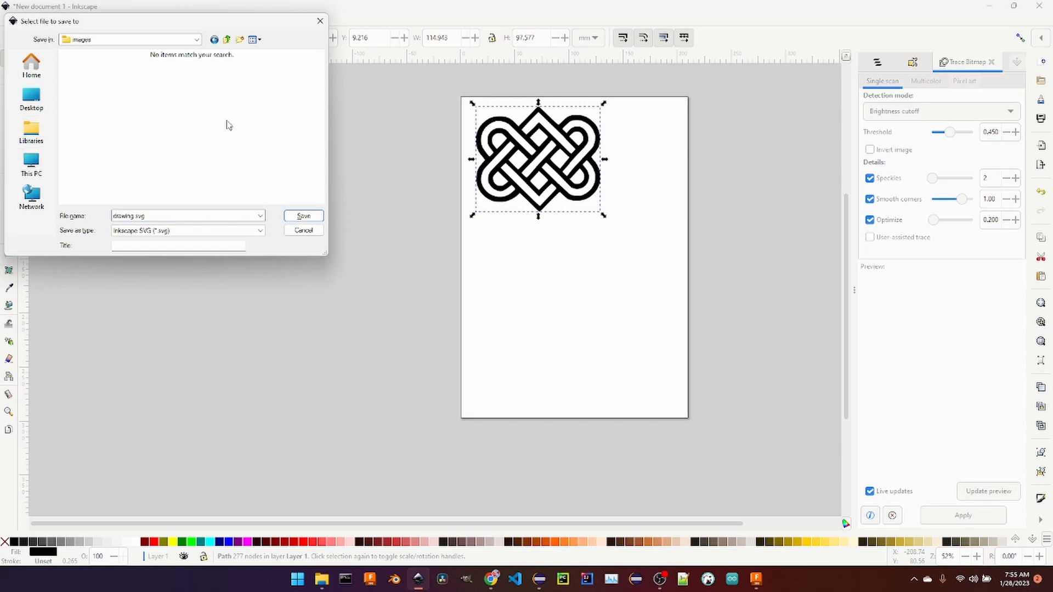
click(239, 216)
text(knot1.p)
key(Return)
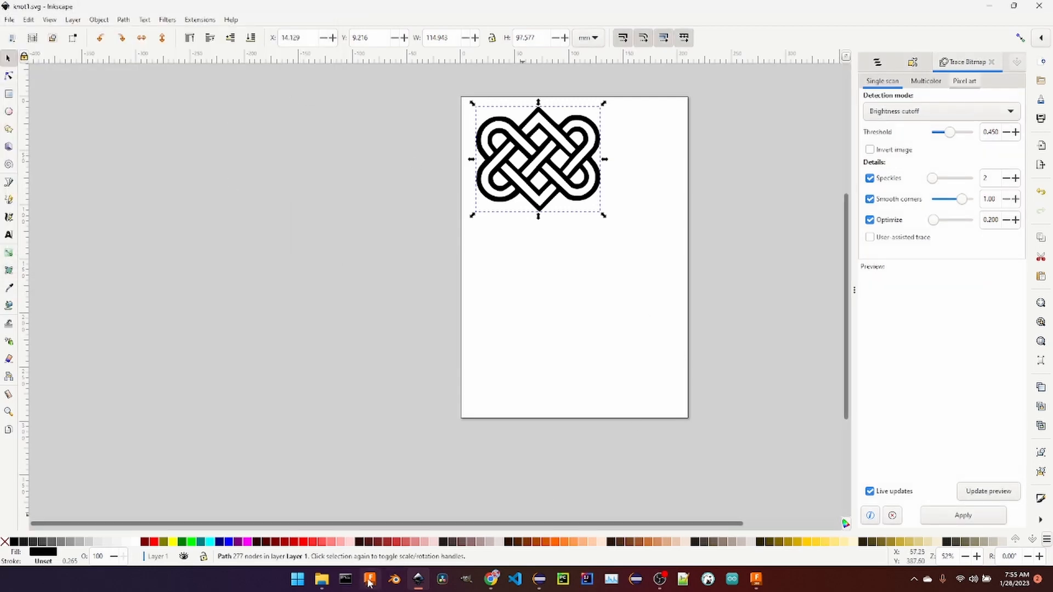
Switch to Fusion 360 and start a new sketch on the horizontal top plane
click(757, 582)
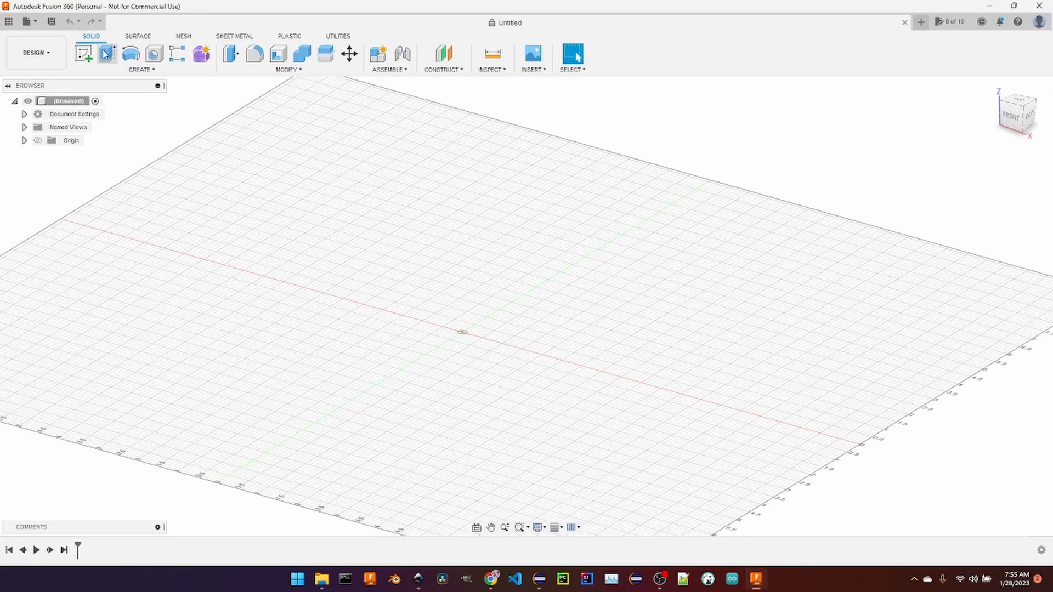
click(83, 53)
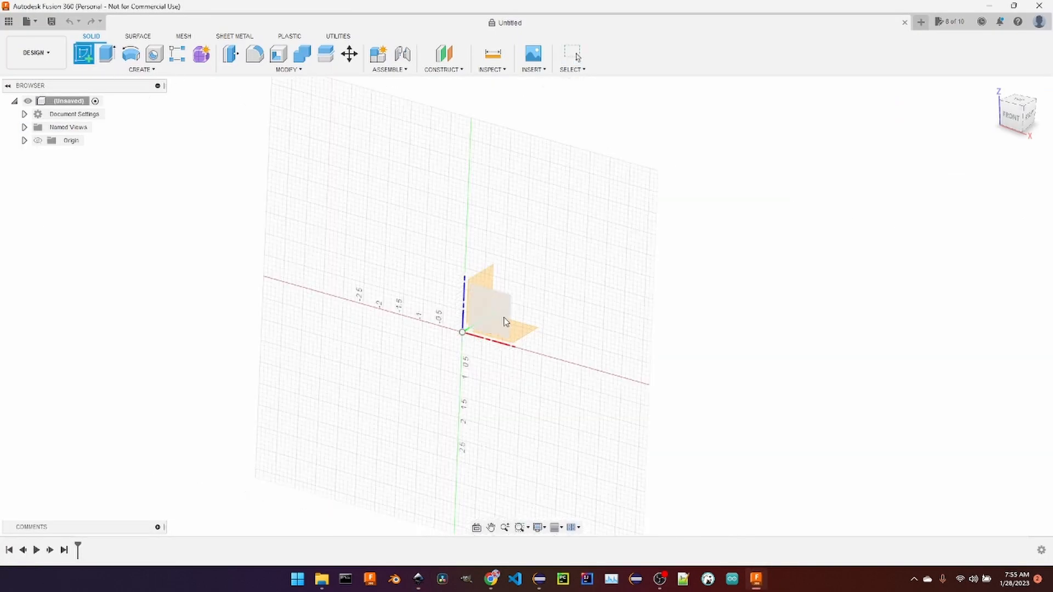
click(530, 333)
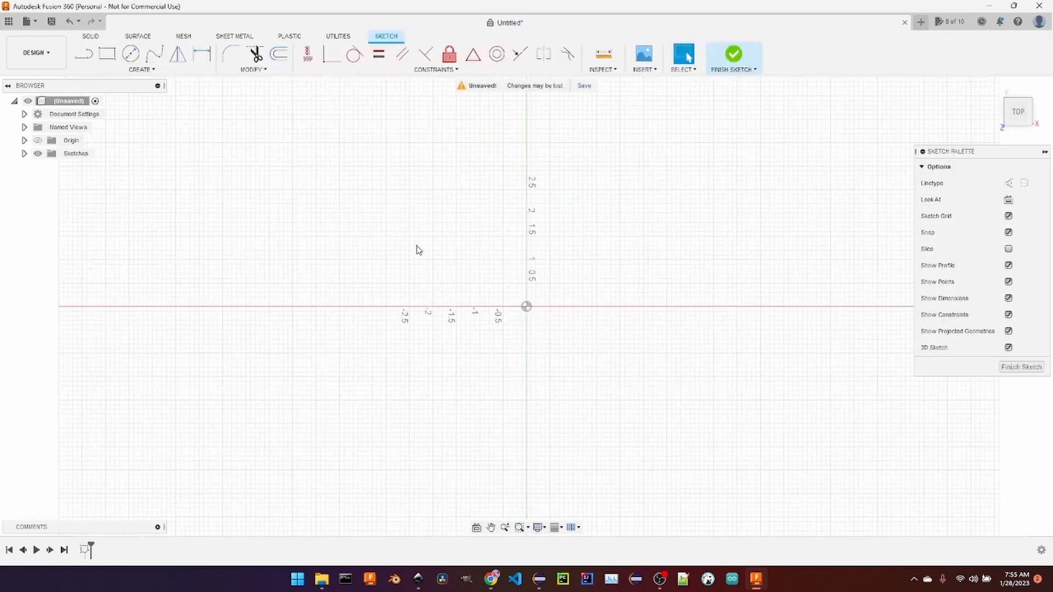
click(142, 69)
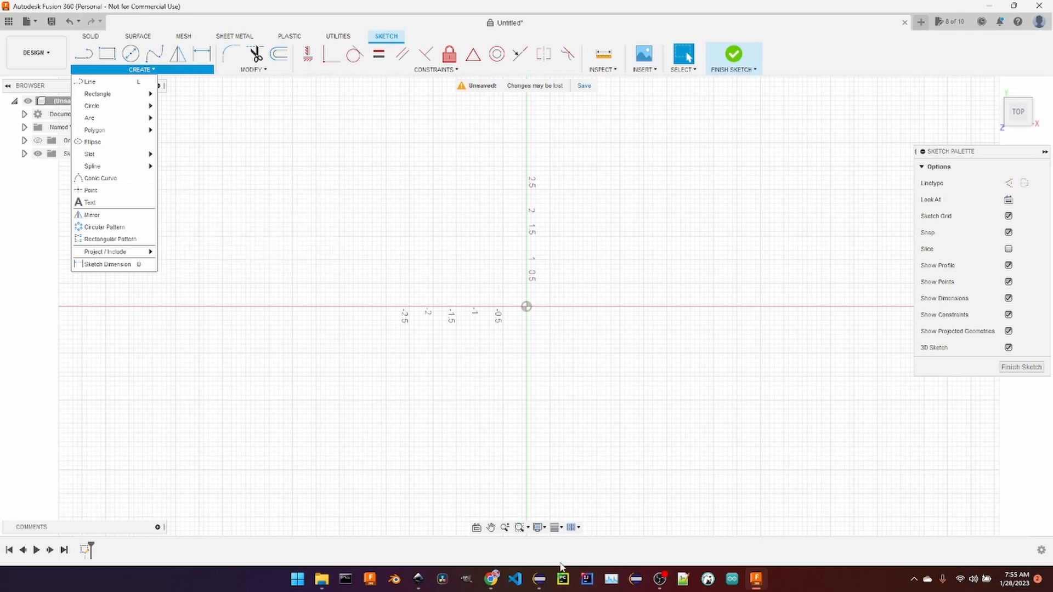
mouse_move(126, 99)
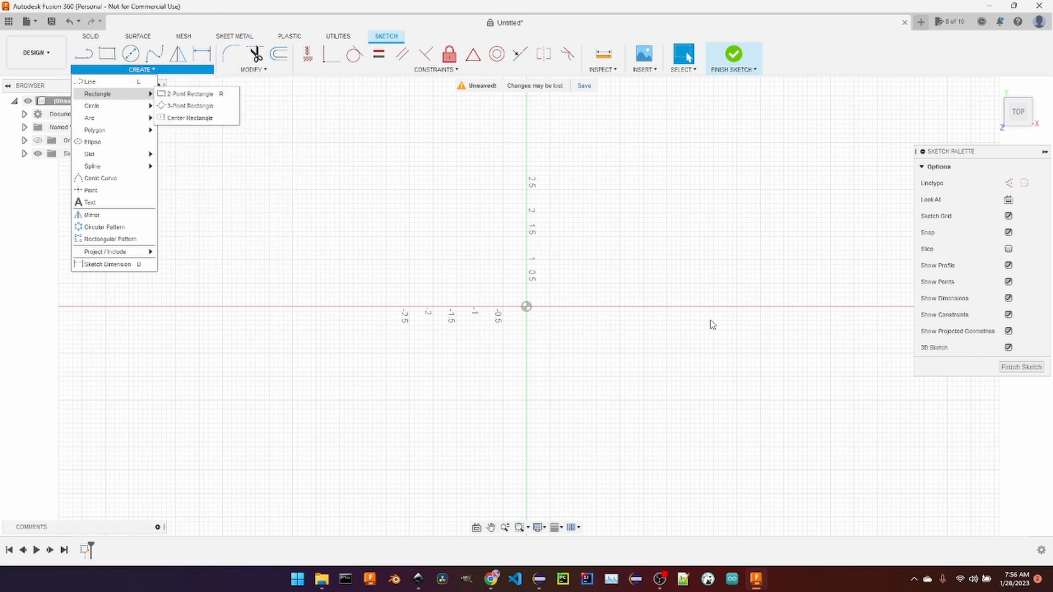
click(520, 305)
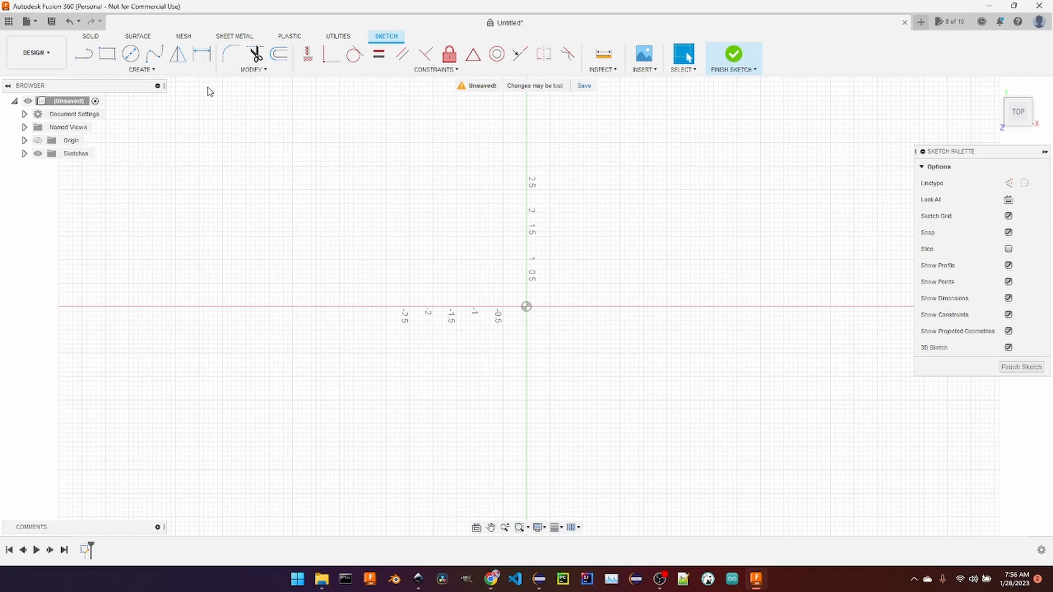
click(127, 73)
mouse_move(147, 94)
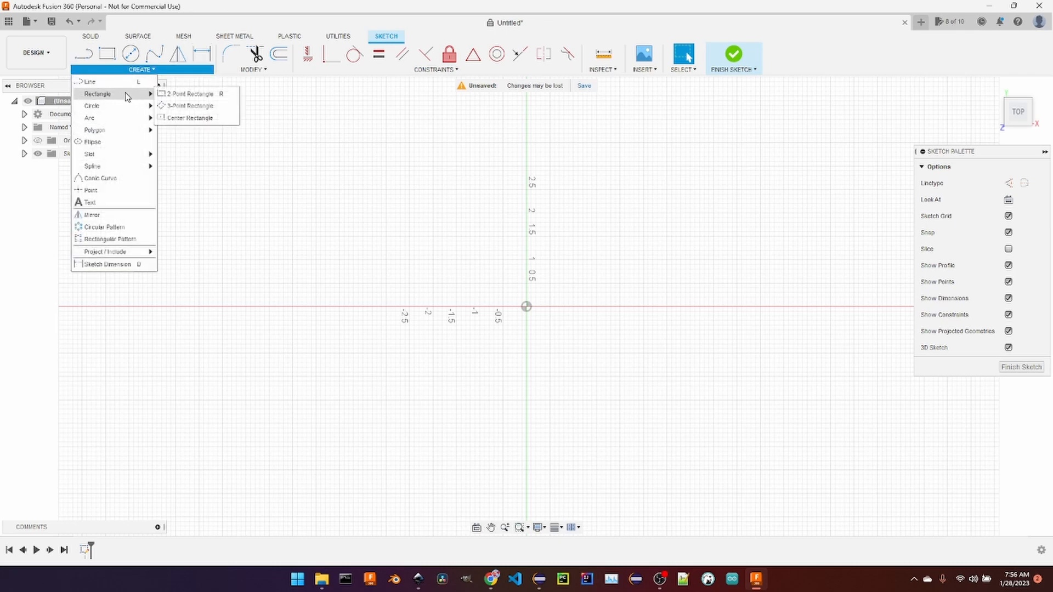
click(632, 290)
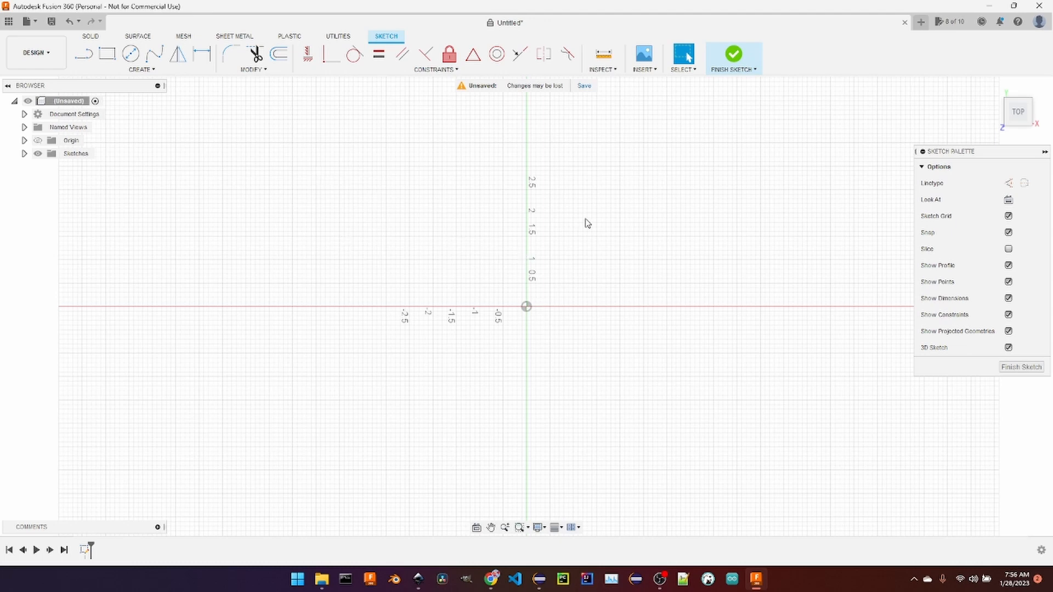
Draw a center rectangle at the origin with named dimensions width=3.5 in and length=3.5 in
text(srec)
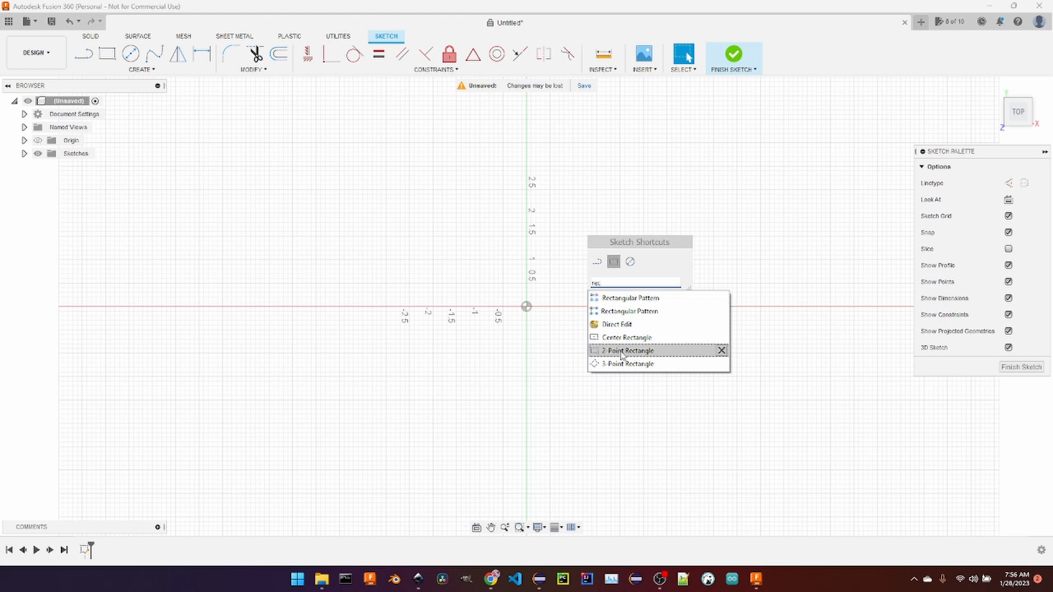
click(625, 339)
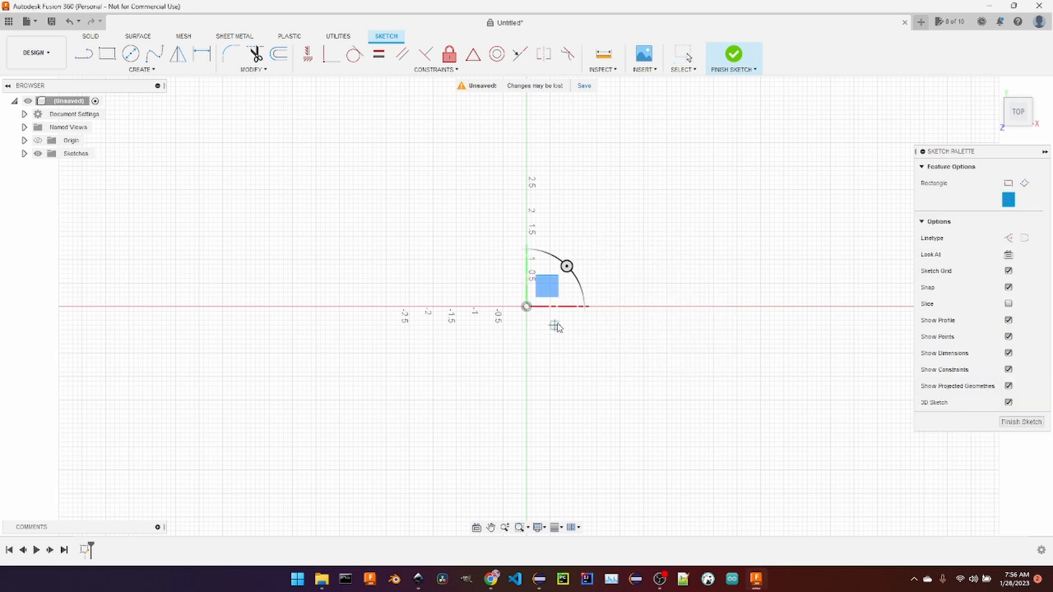
click(526, 307)
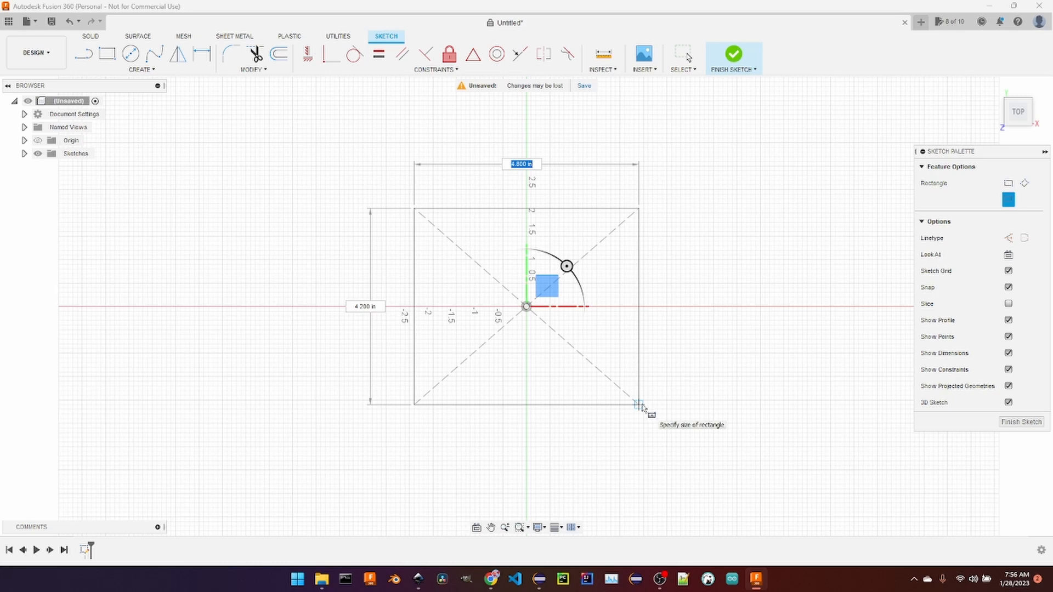
text(width)
text(:3.)
key(BackSpace)
key(BackSpace)
key(BackSpace)
key(BackSpace)
text(=3.5)
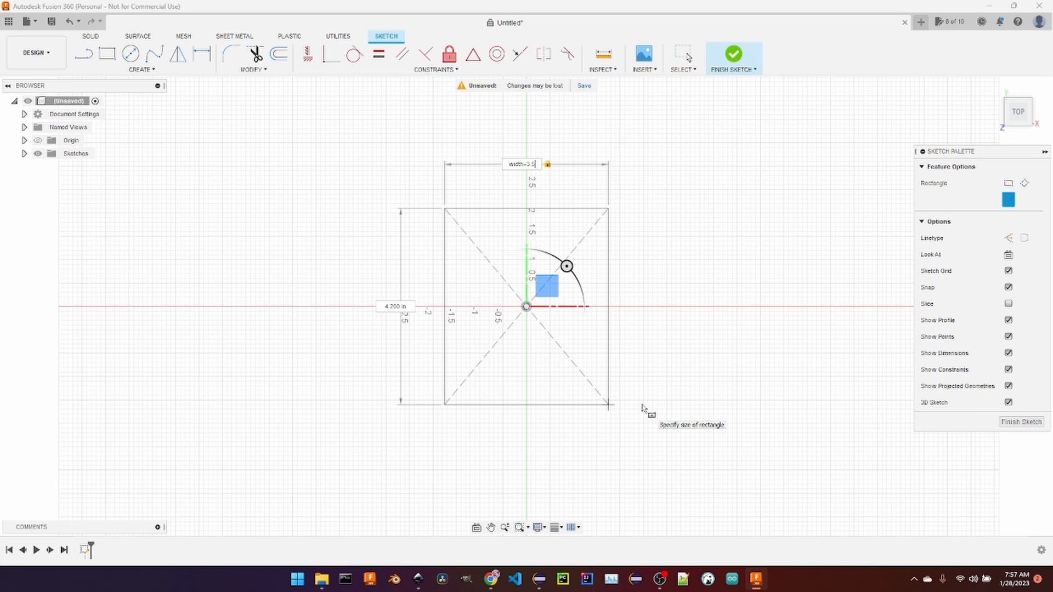
key(Tab)
text(length)
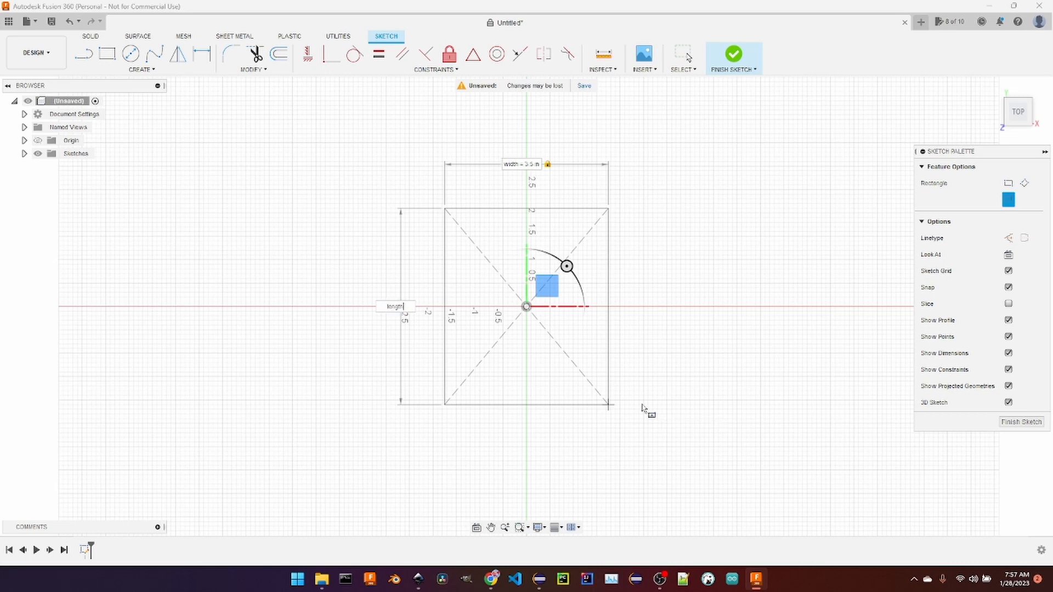
text(=2.5)
key(Return)
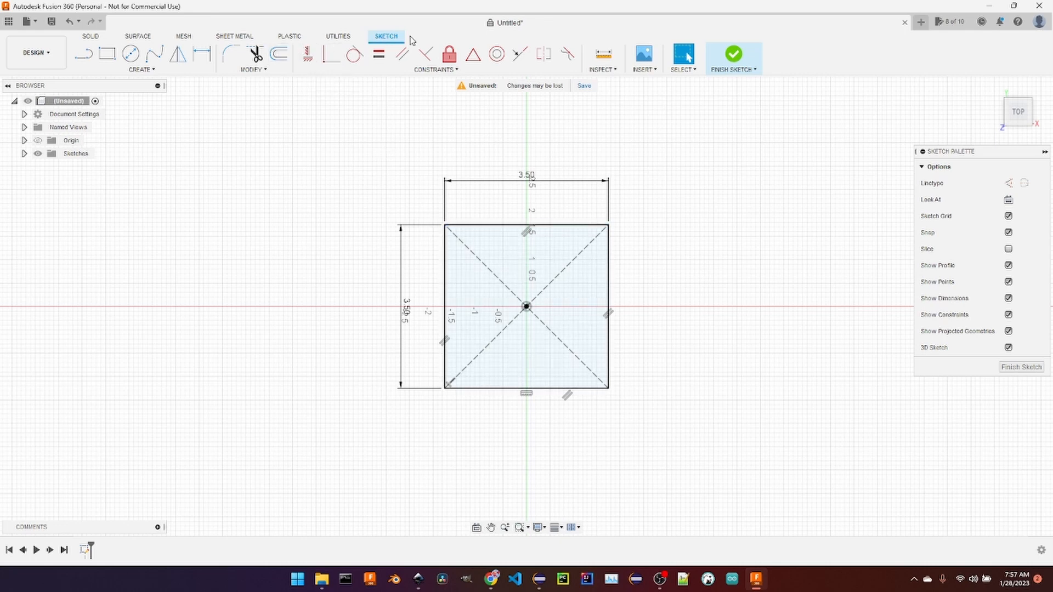
Set the width parameter of the base sketch to 4 in through the parameter list
click(266, 70)
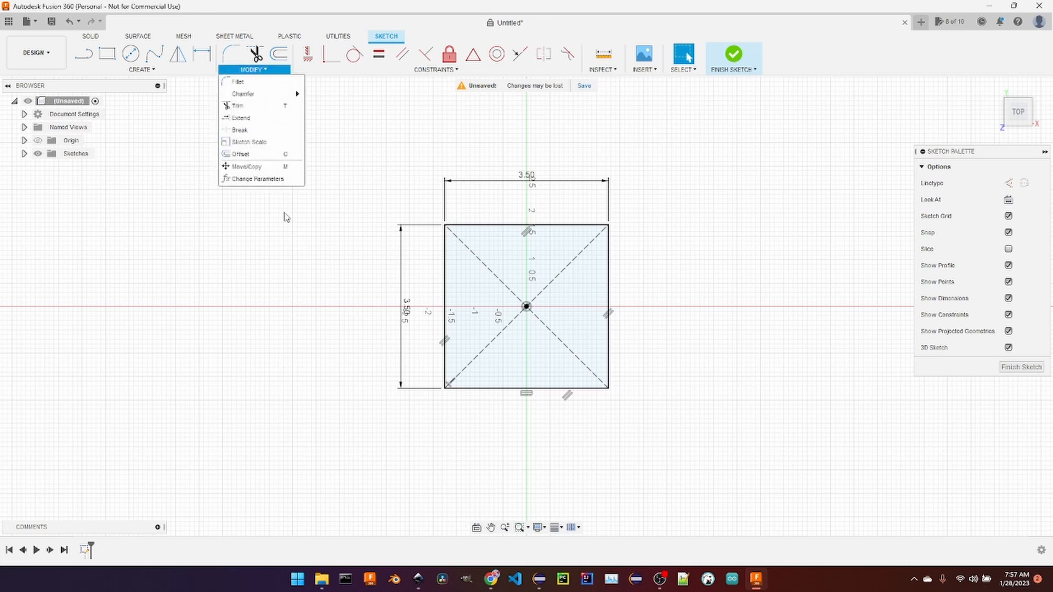
click(274, 181)
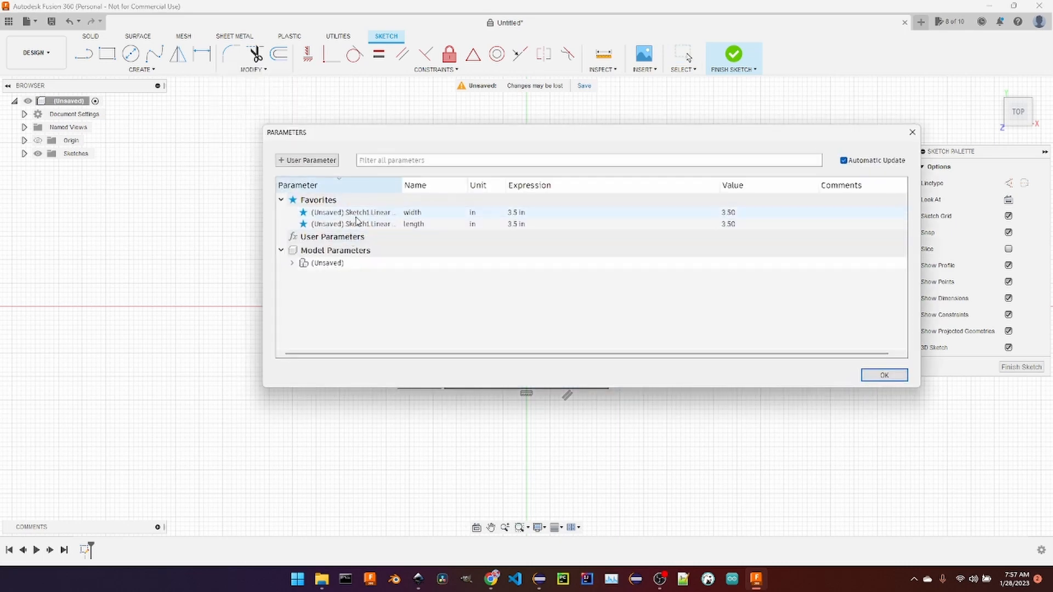
click(291, 264)
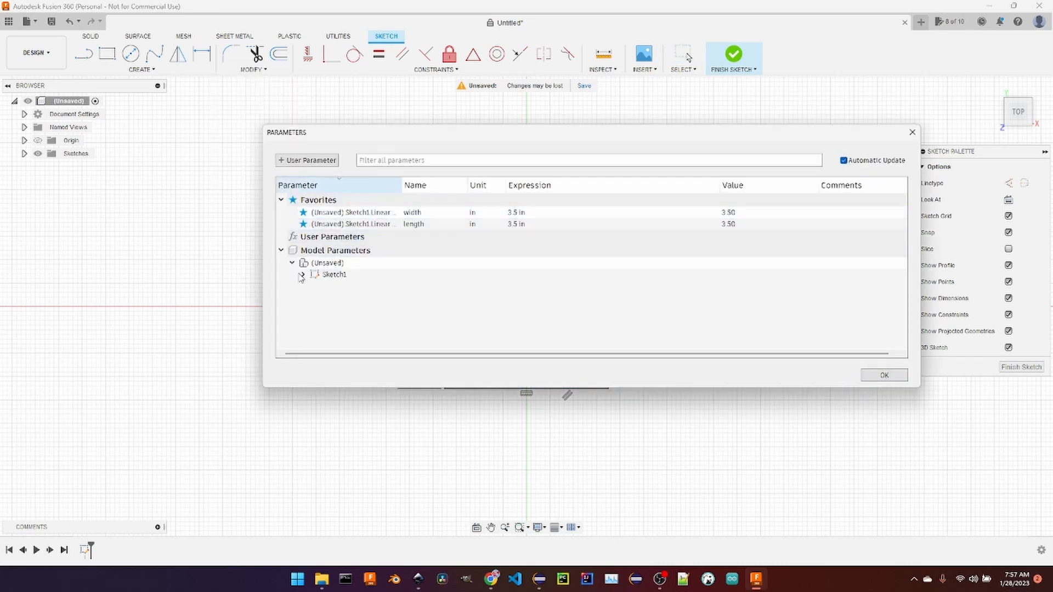
click(302, 274)
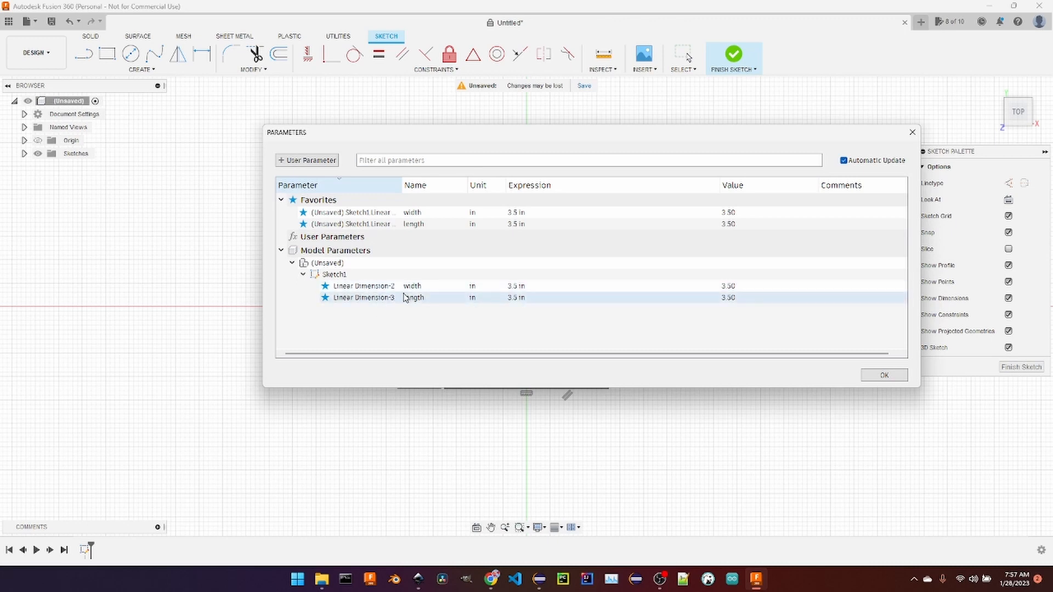
click(555, 285)
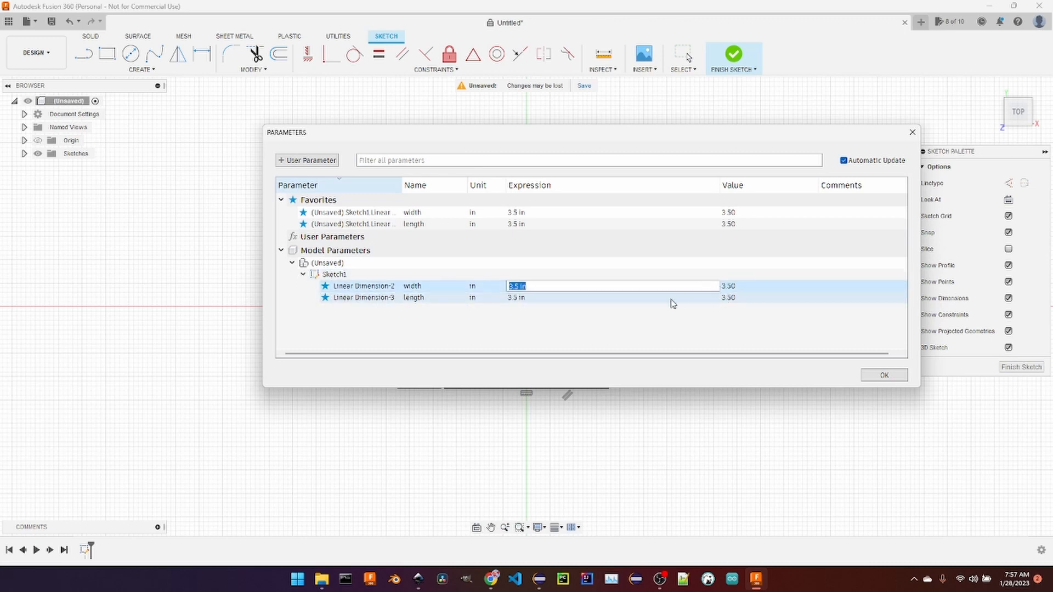
key(Return)
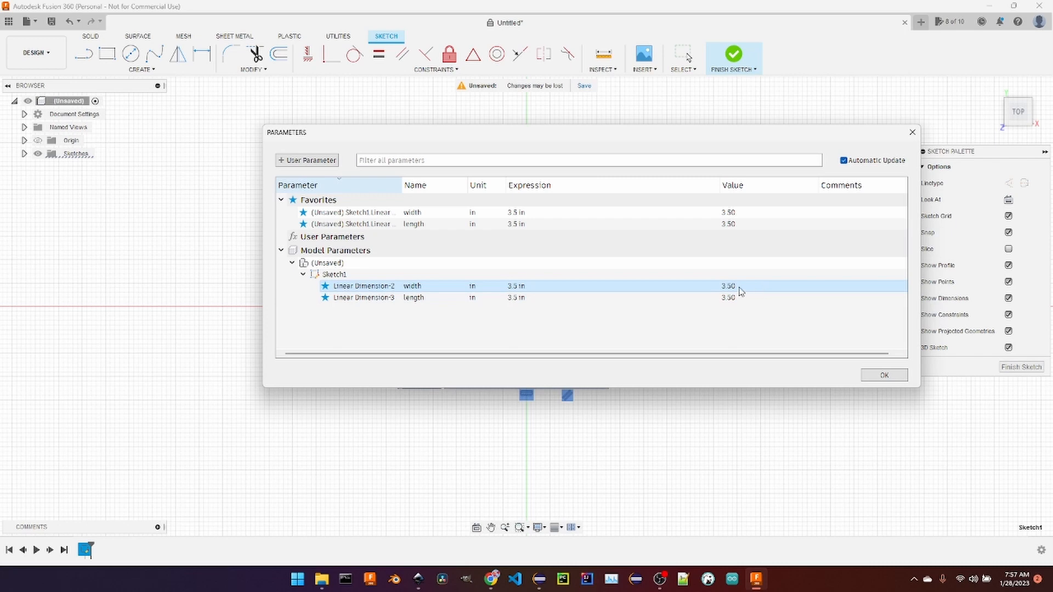
click(582, 291)
click(571, 286)
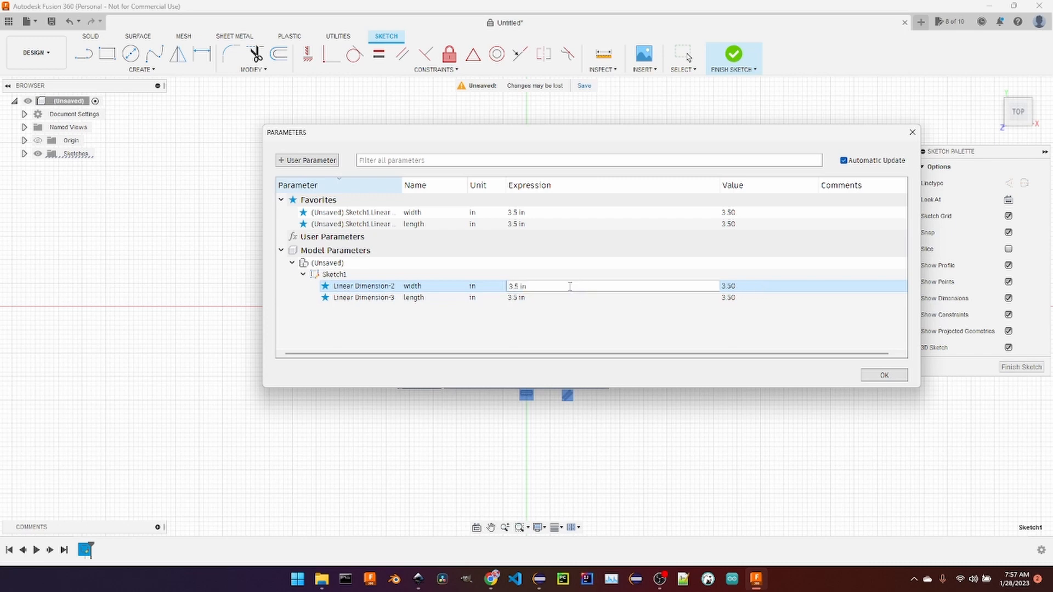
drag(515, 286, 506, 286)
text(4)
key(Return)
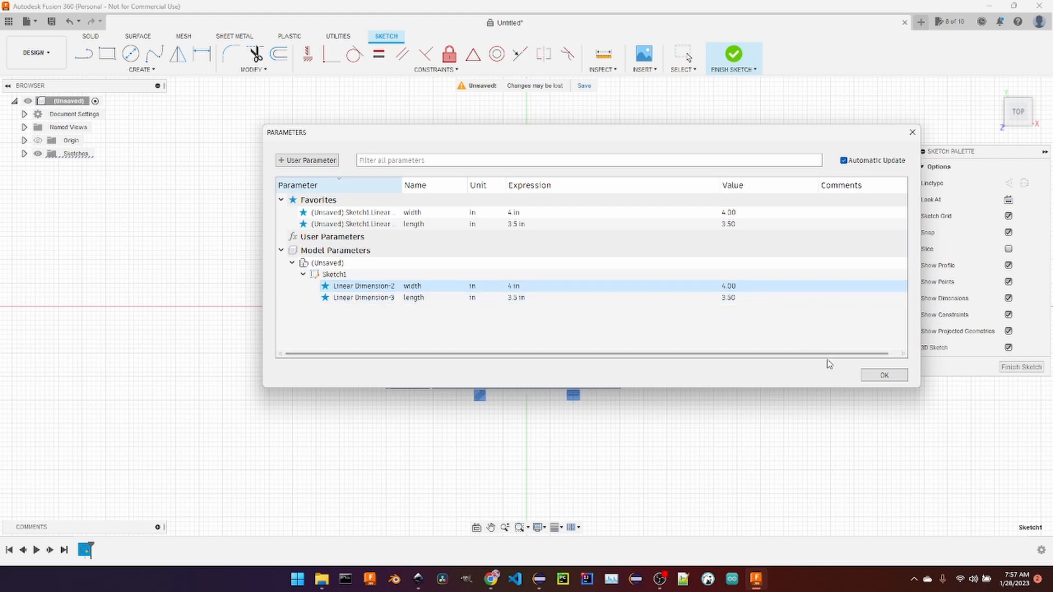
Set the width parameter back to 3.5 in and close the parameter list
mouse_move(742, 134)
mouse_down()
mouse_move(771, 409)
mouse_move(768, 195)
mouse_up()
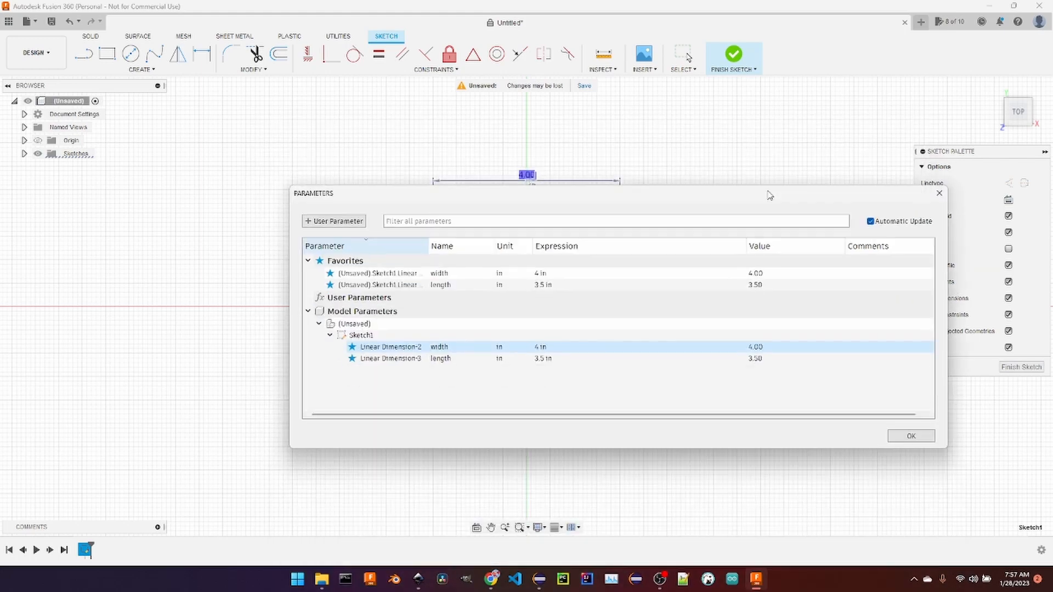
double_click(540, 347)
text(3.5)
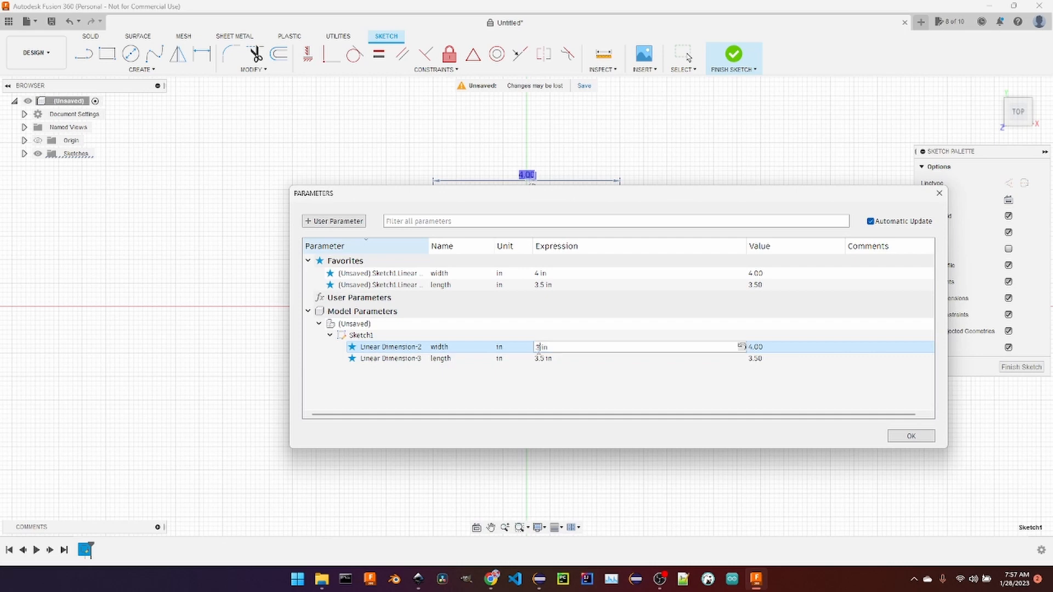
click(919, 435)
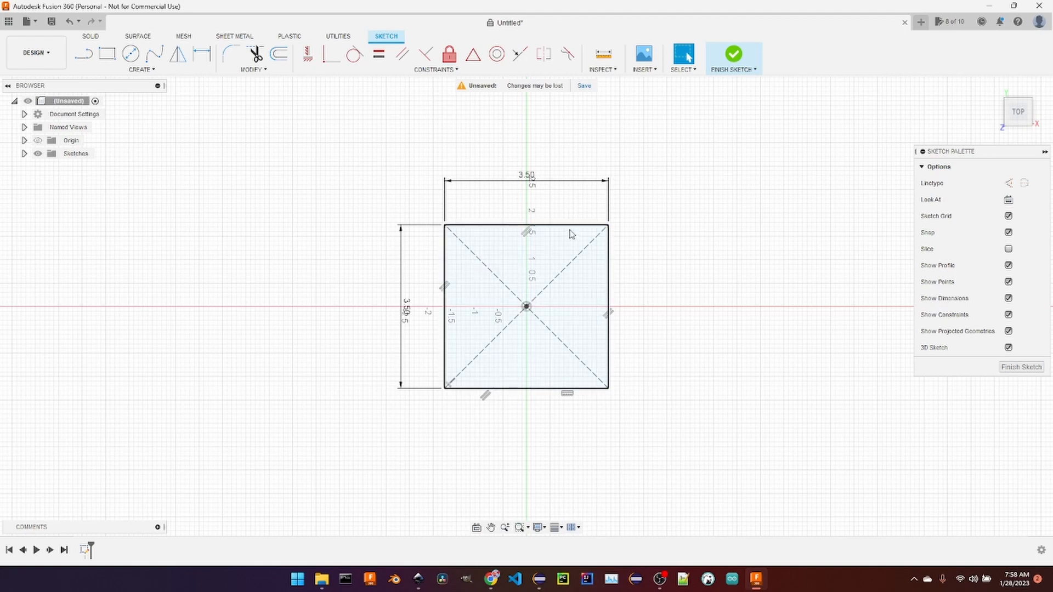
Extrude the square profile upward as a new body
key(e)
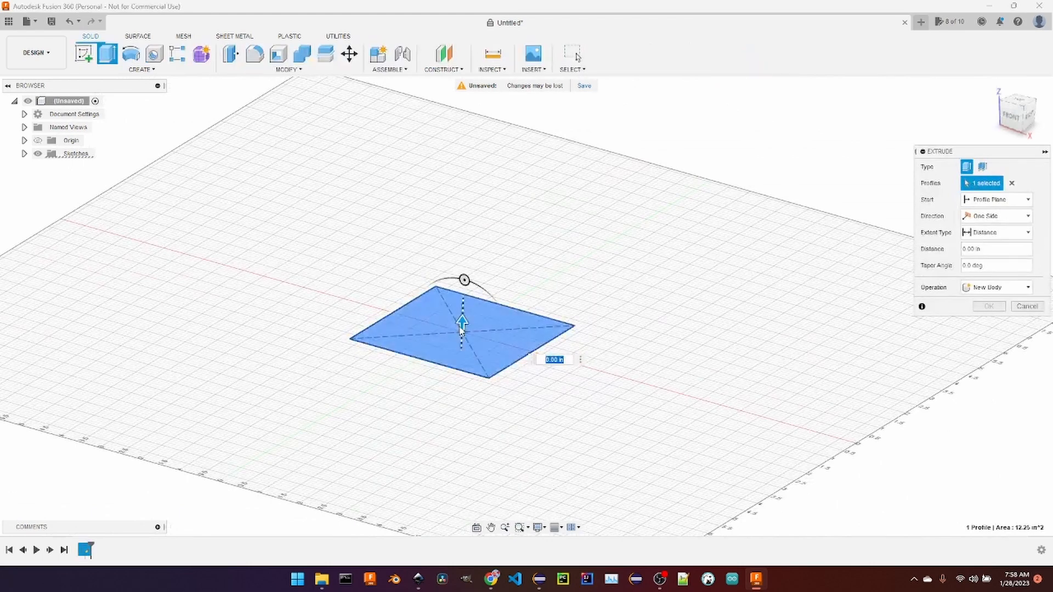
drag(460, 329, 470, 300)
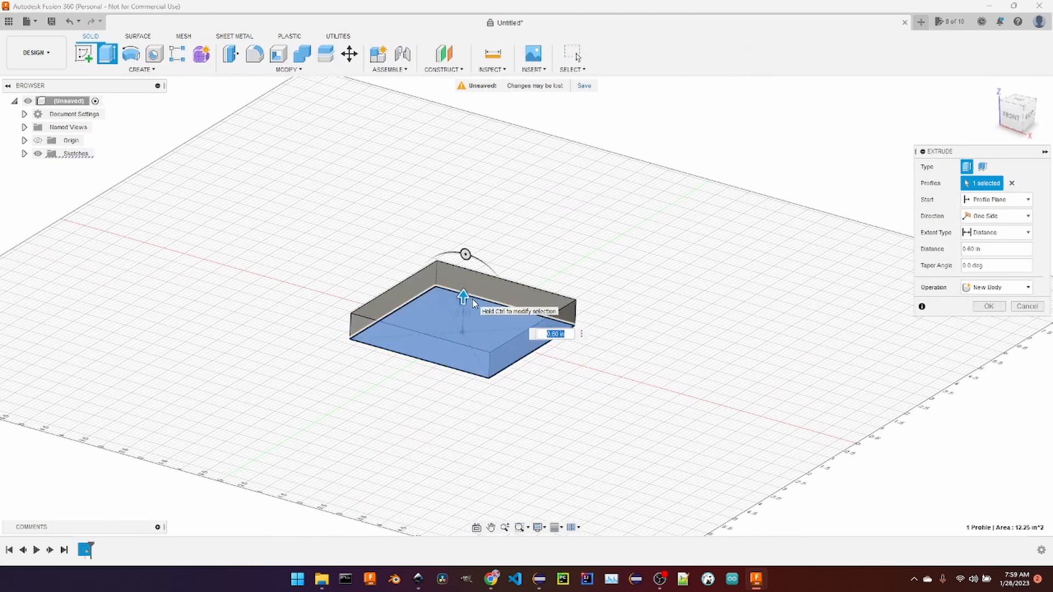
key(Return)
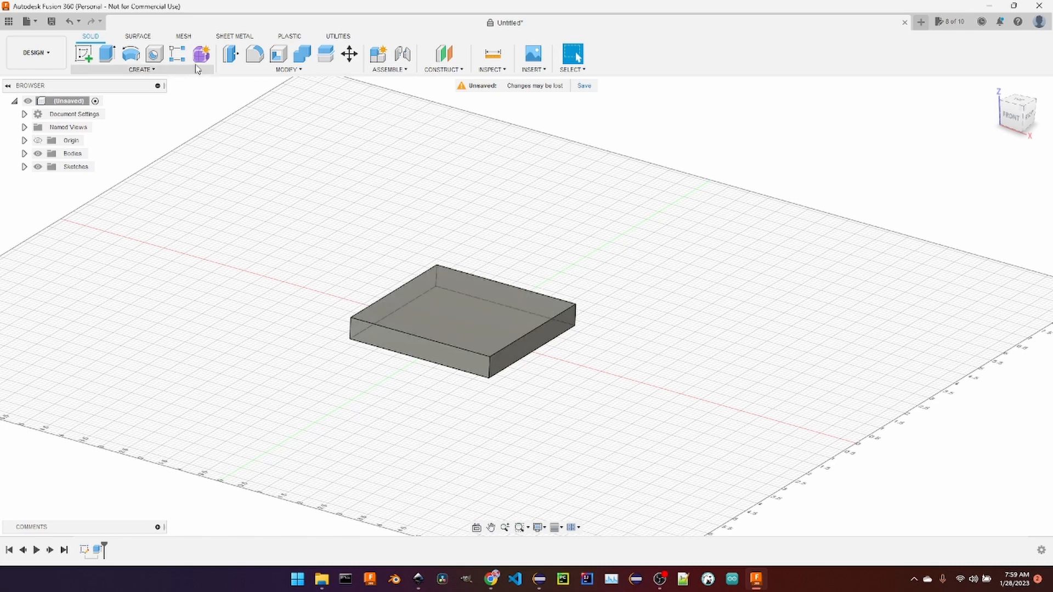
Insert knot1.svg from the images folder on the computer onto the top face of the block
click(492, 69)
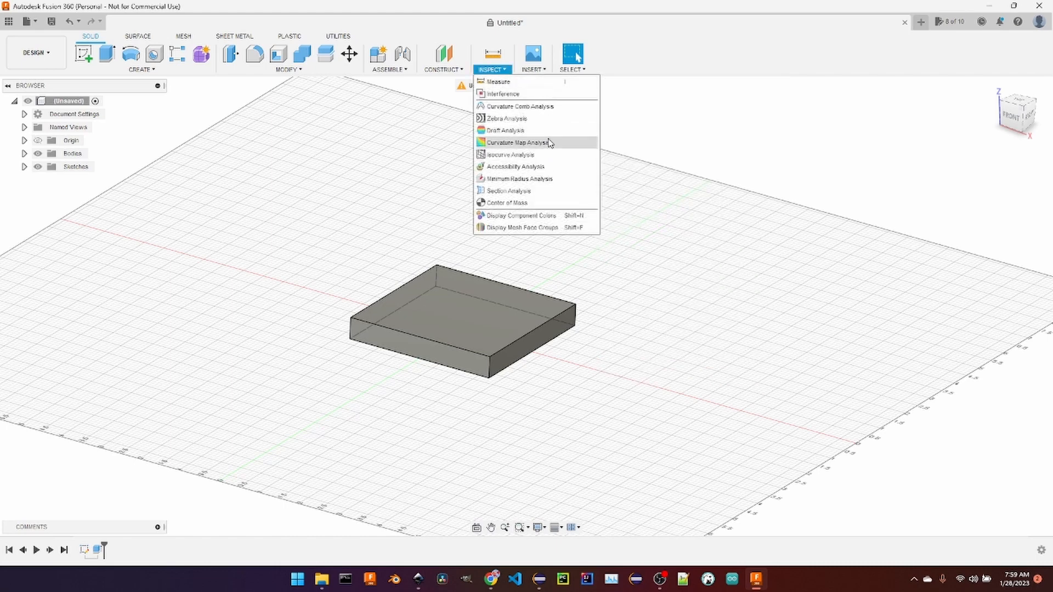
click(381, 203)
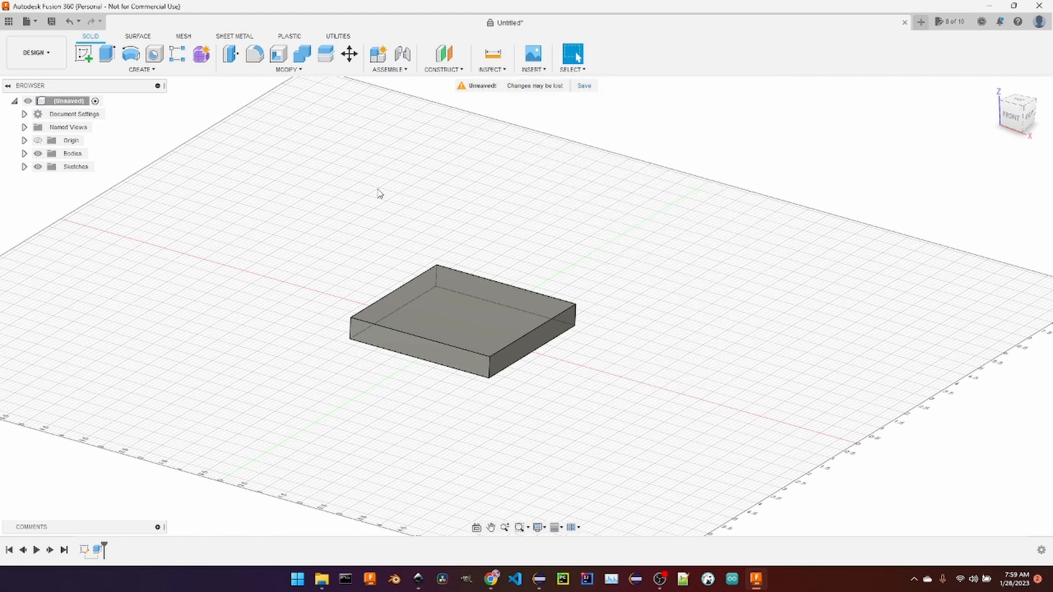
click(532, 69)
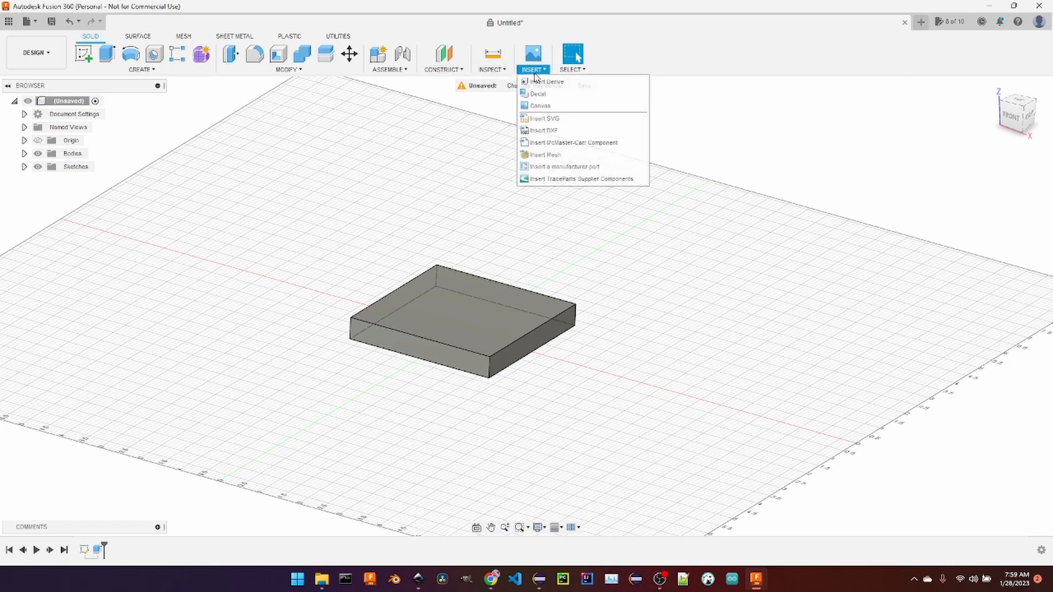
click(565, 125)
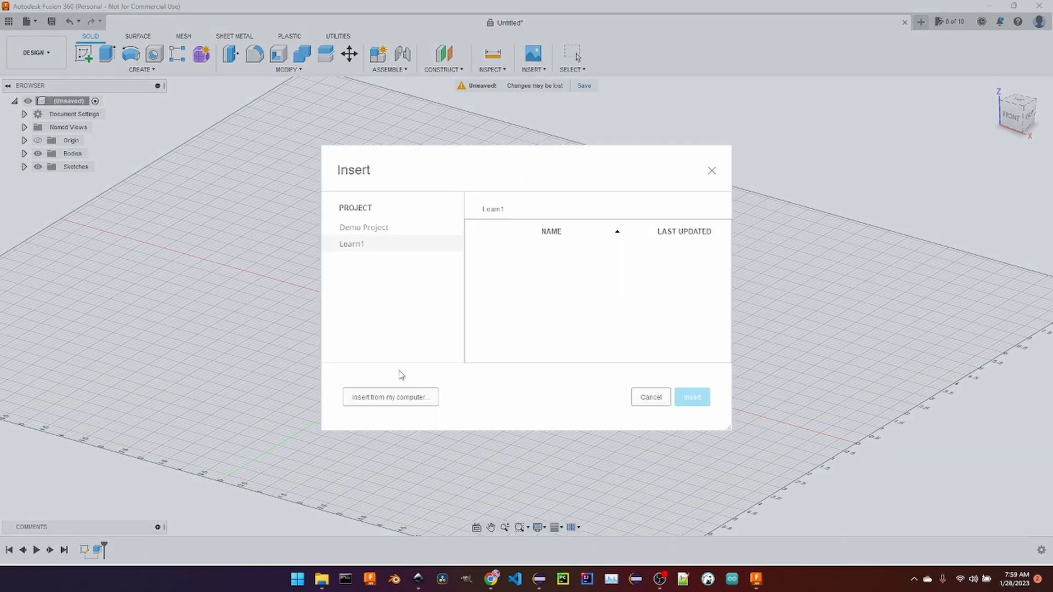
click(403, 397)
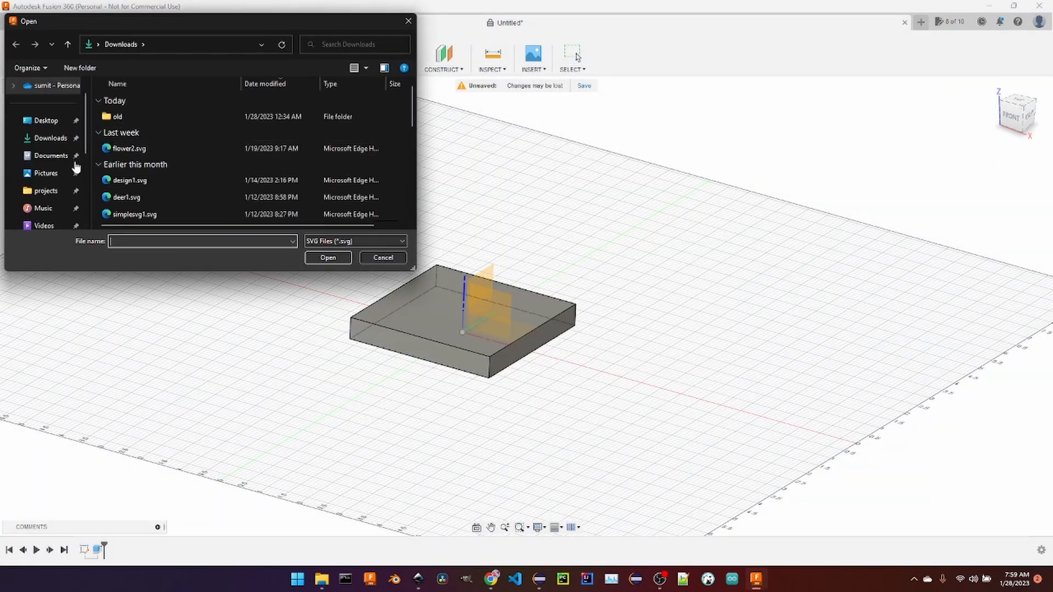
click(47, 191)
scroll(55, 181, down, 1)
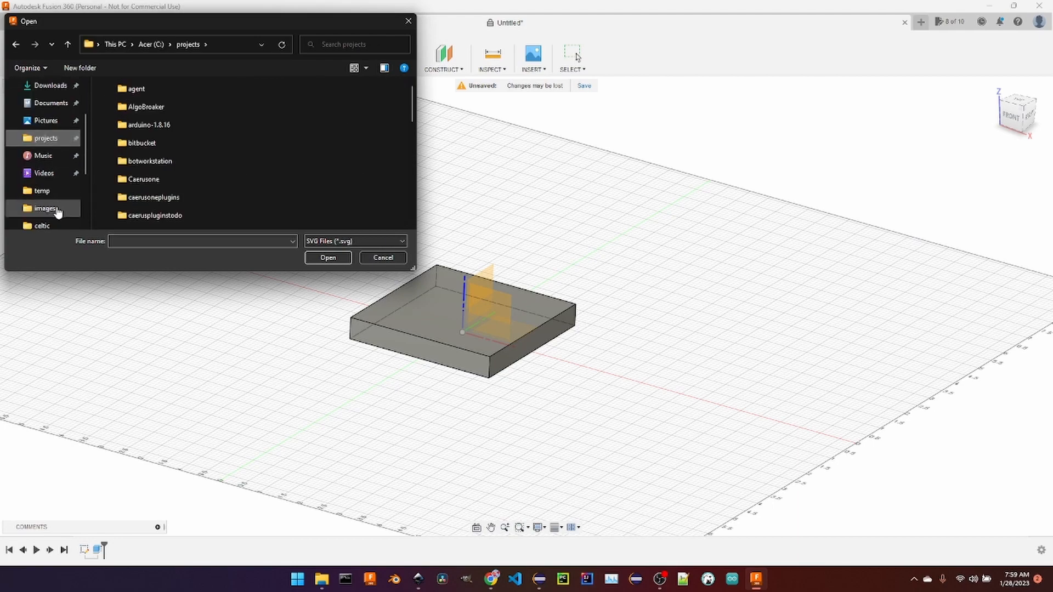
click(45, 208)
double_click(131, 110)
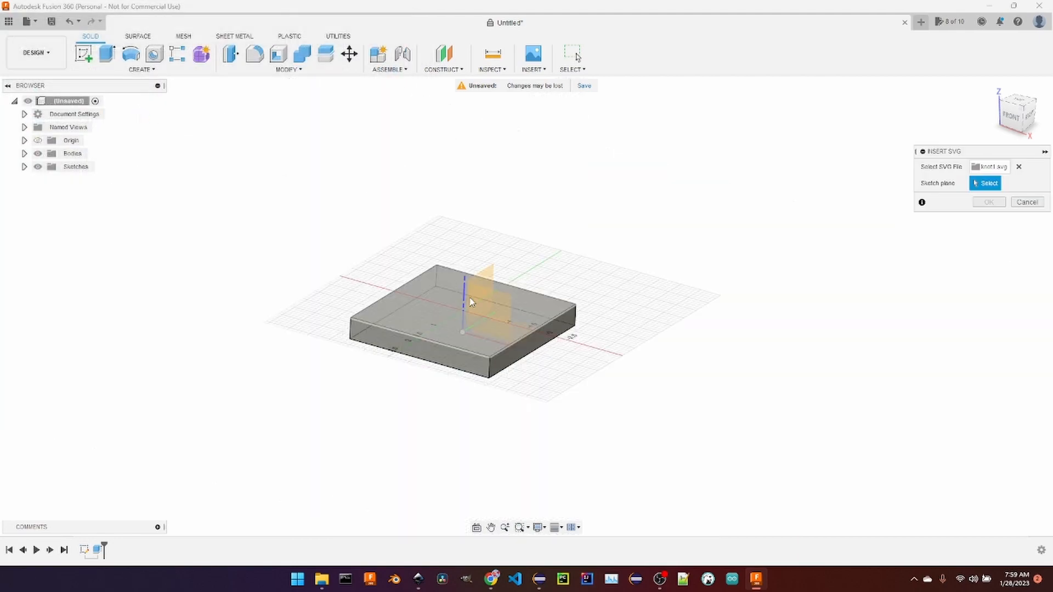
click(553, 310)
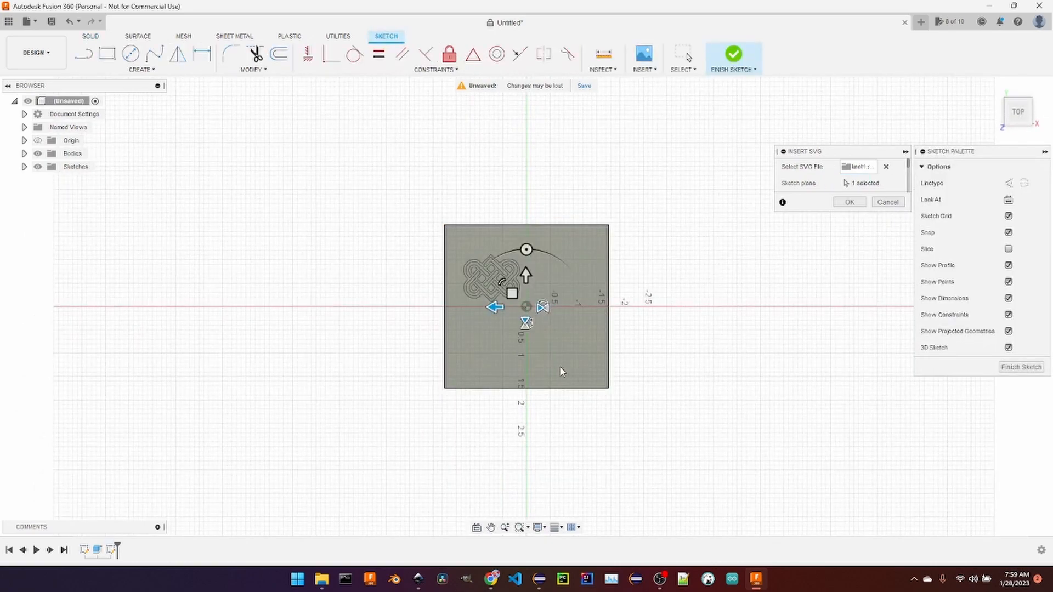
Move the inserted knot outline so it is centred on the origin of the block's top face
scroll(560, 366, up, 3)
scroll(560, 367, up, 4)
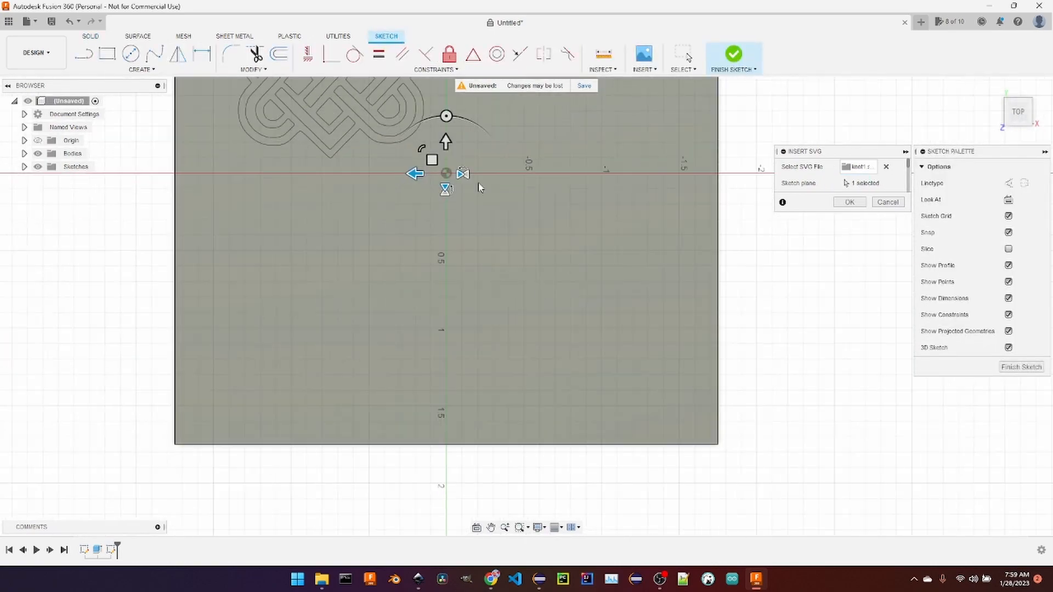
mouse_move(433, 168)
mouse_down()
mouse_move(550, 242)
mouse_move(542, 249)
mouse_up()
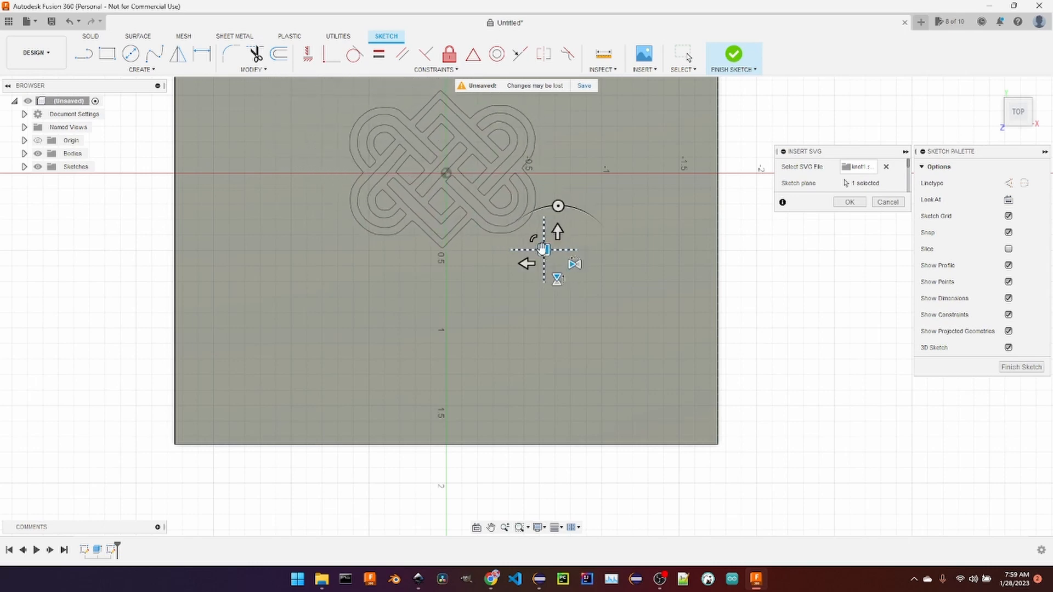
scroll(540, 326, down, 10)
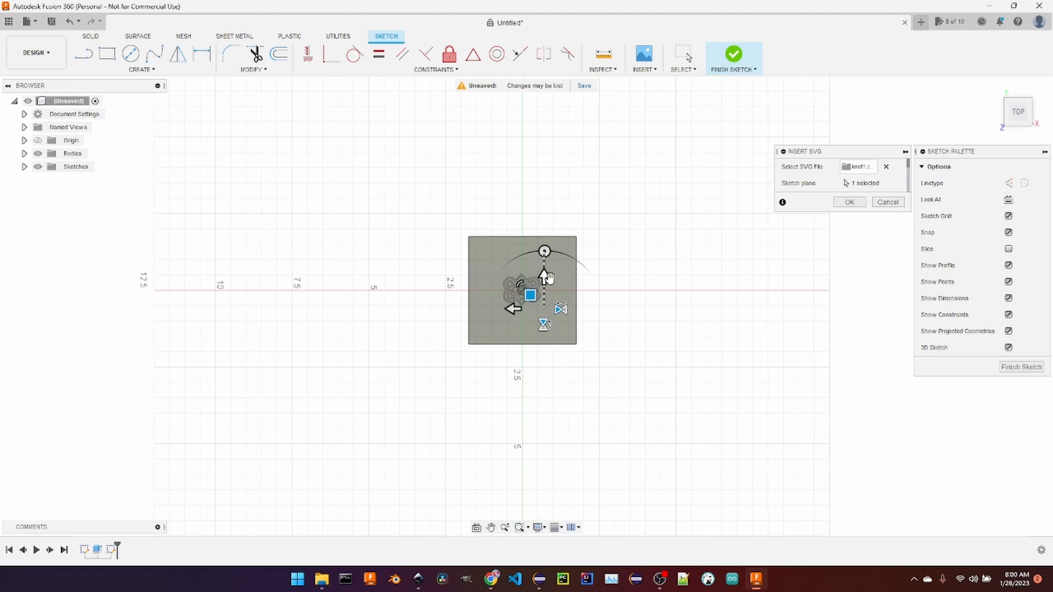
scroll(526, 311, up, 10)
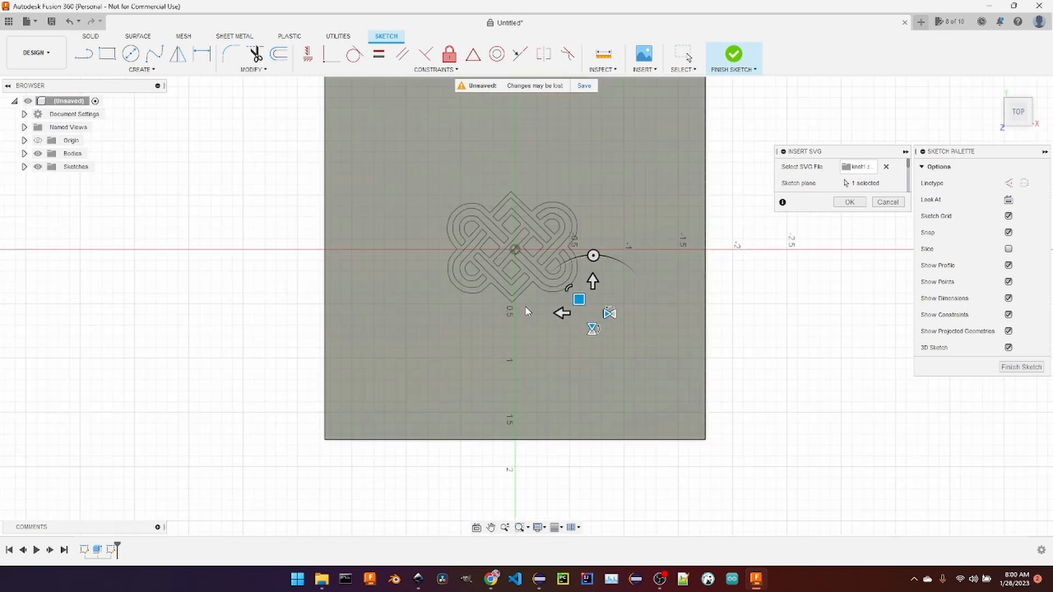
scroll(526, 311, up, 3)
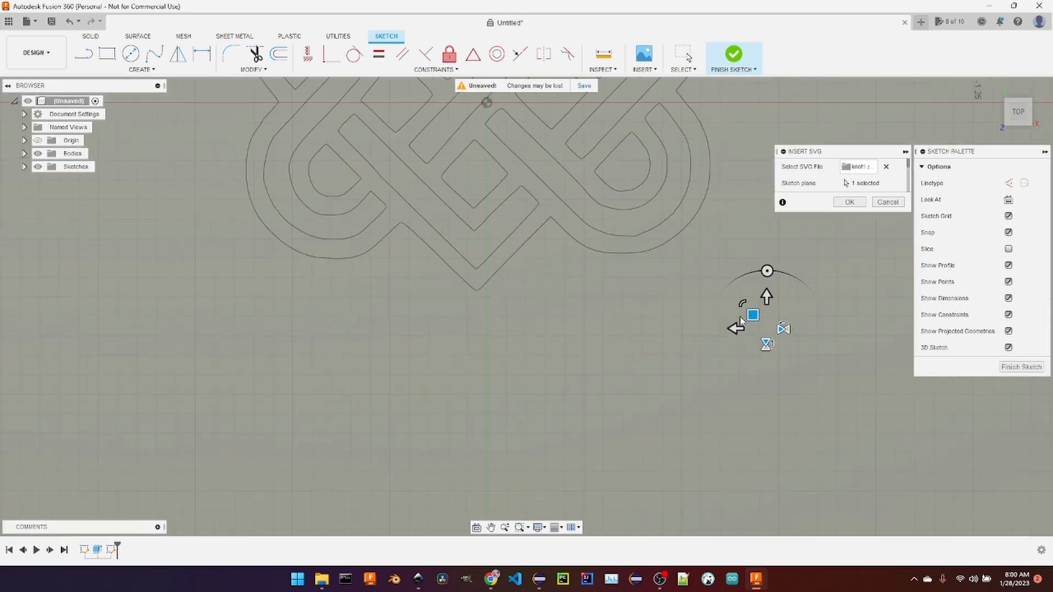
drag(753, 315, 761, 351)
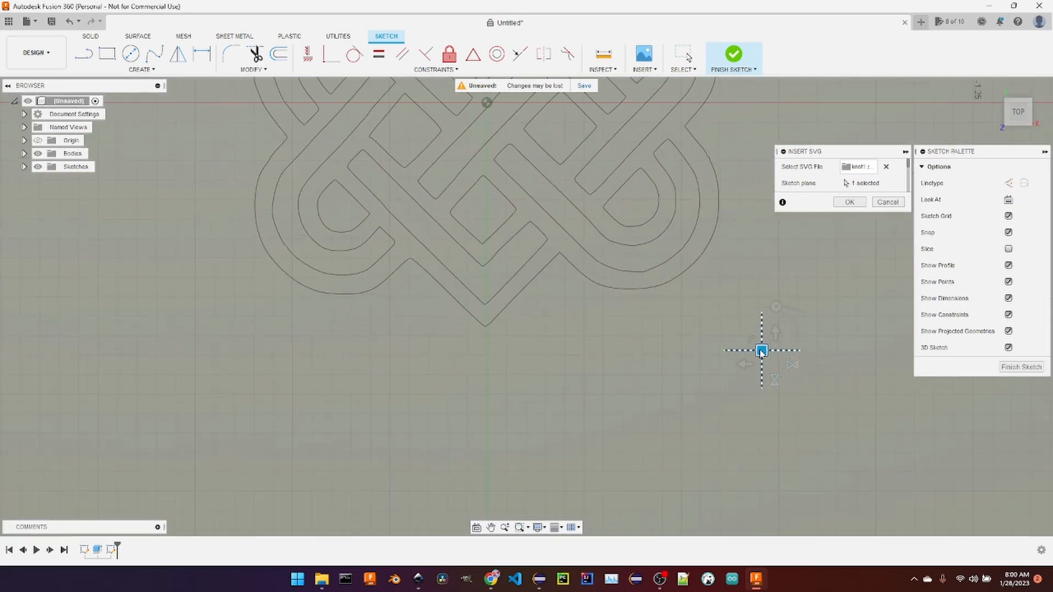
scroll(599, 349, down, 8)
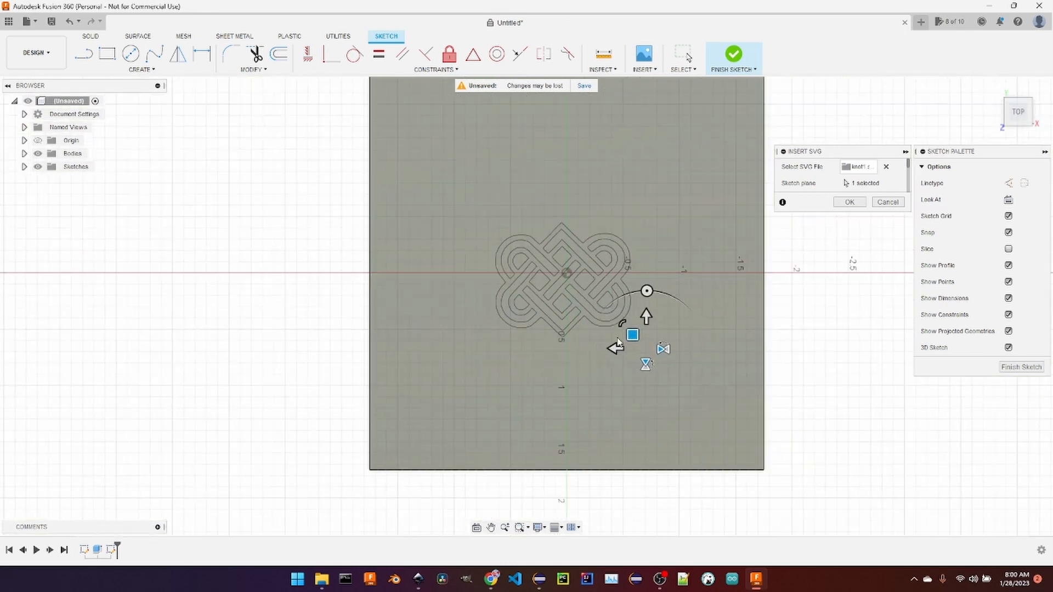
Scale up the knot outline and re-centre it so it nearly fills the width of the block's top face
drag(633, 336, 600, 283)
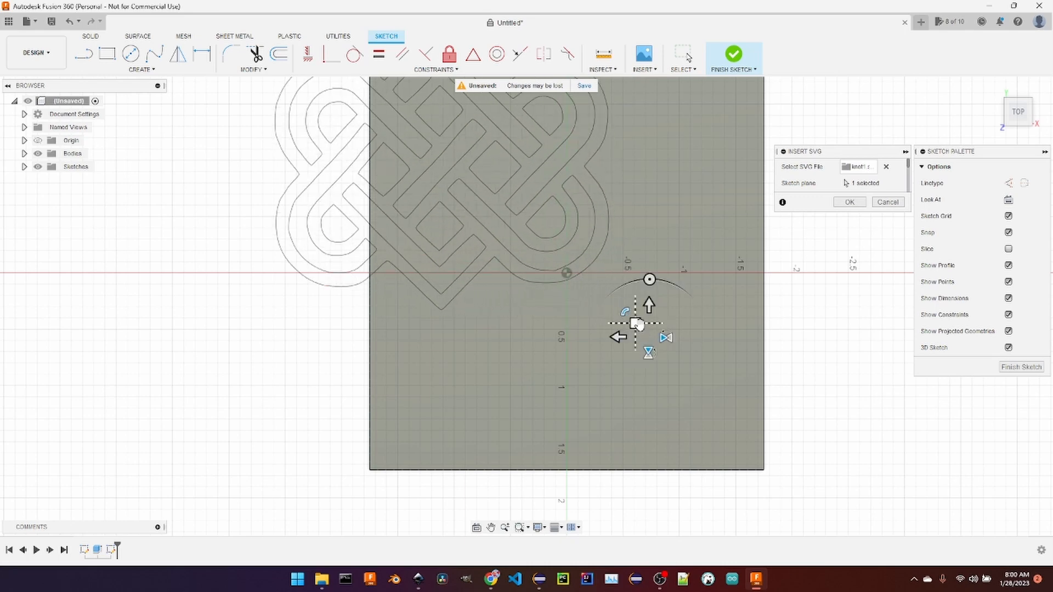
drag(637, 325, 759, 421)
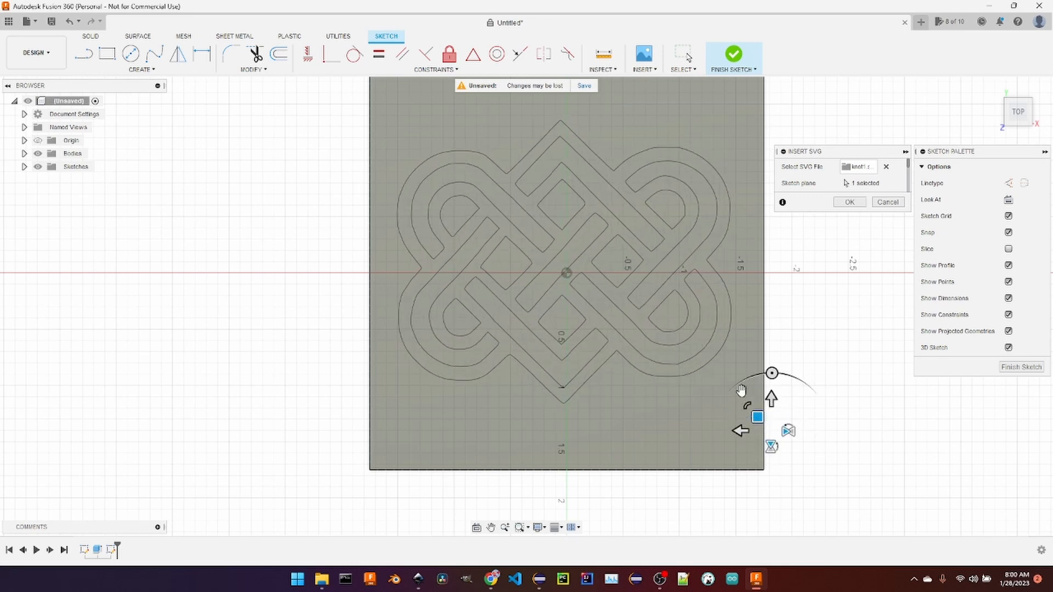
drag(750, 412, 725, 362)
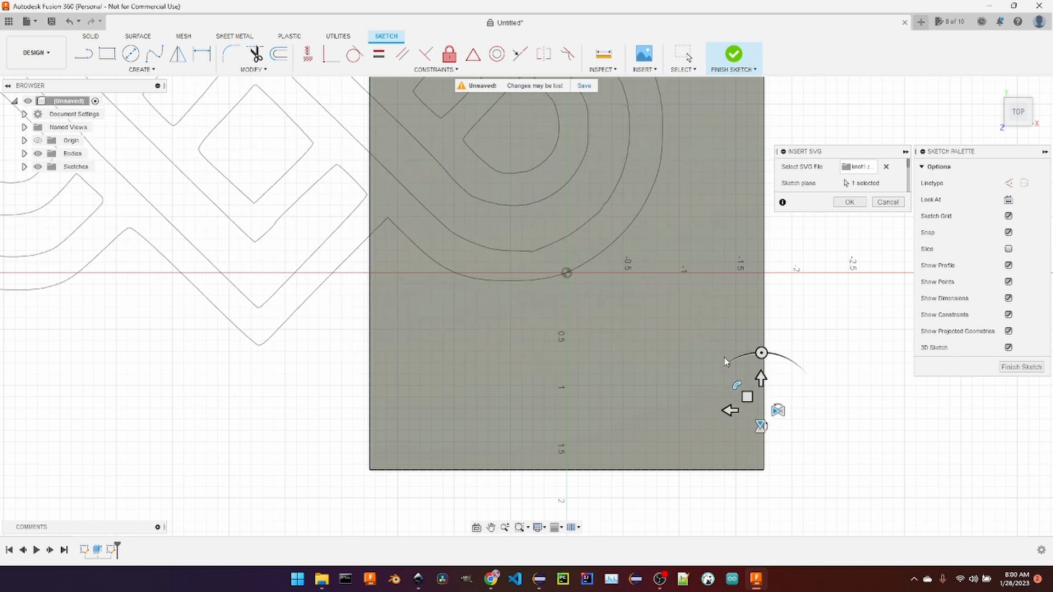
drag(747, 397, 916, 466)
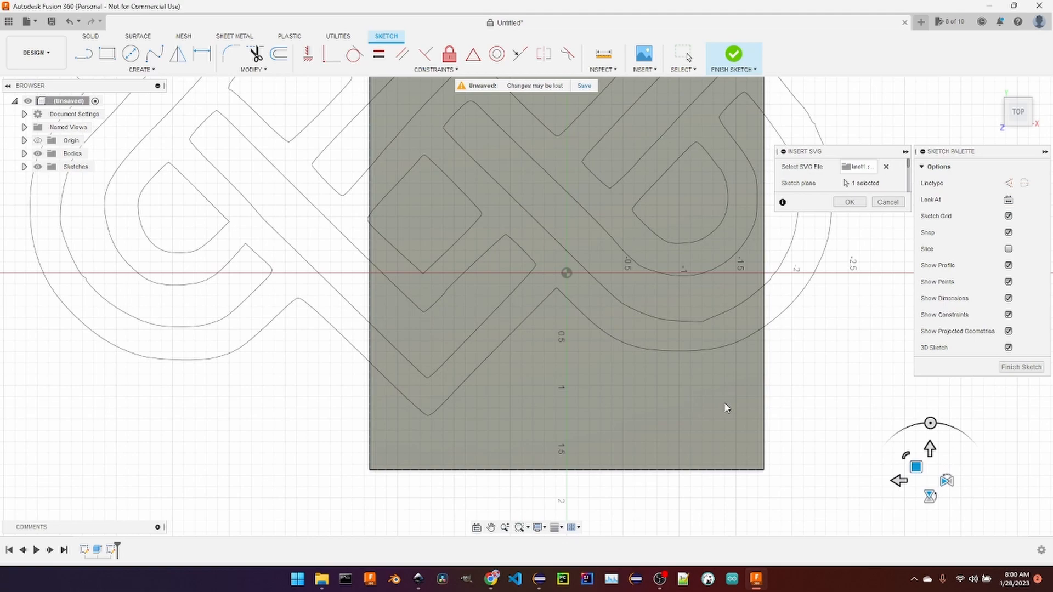
scroll(724, 405, down, 3)
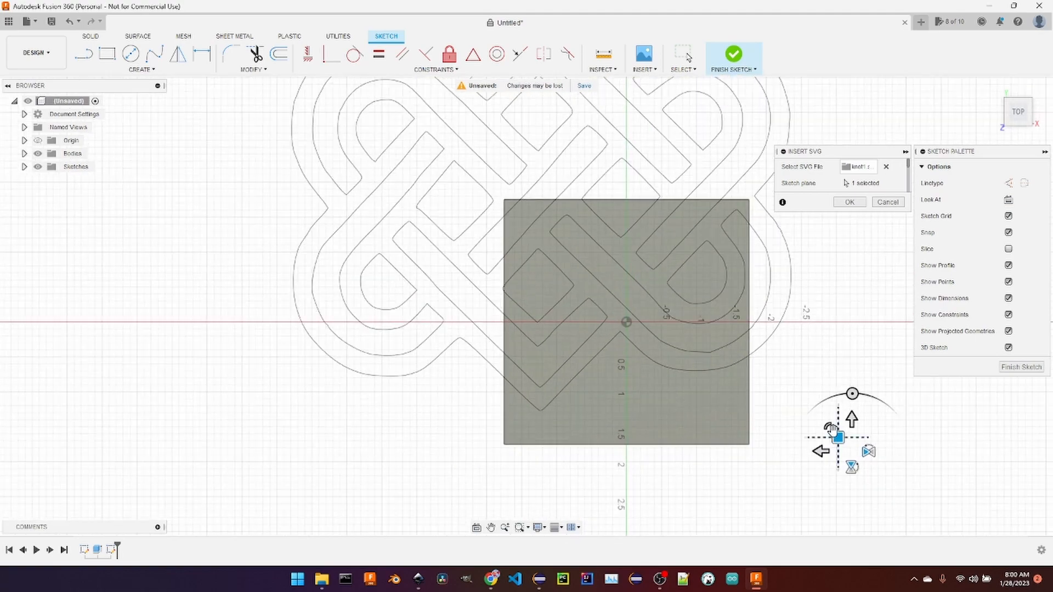
drag(830, 428, 755, 422)
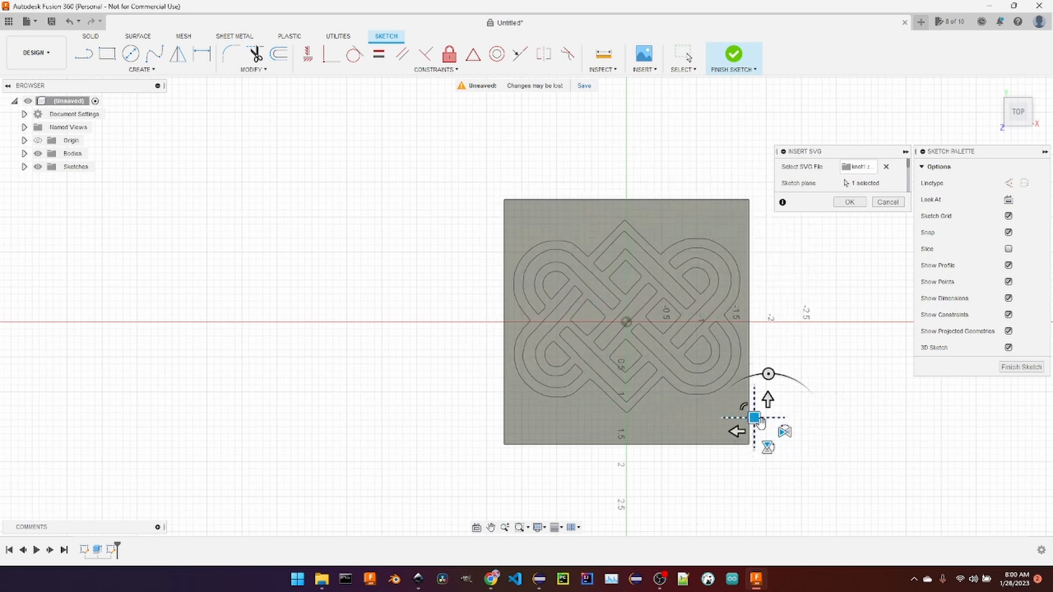
Accept the SVG insertion, lock all the knot curves with a Fix constraint and finish the sketch
click(849, 202)
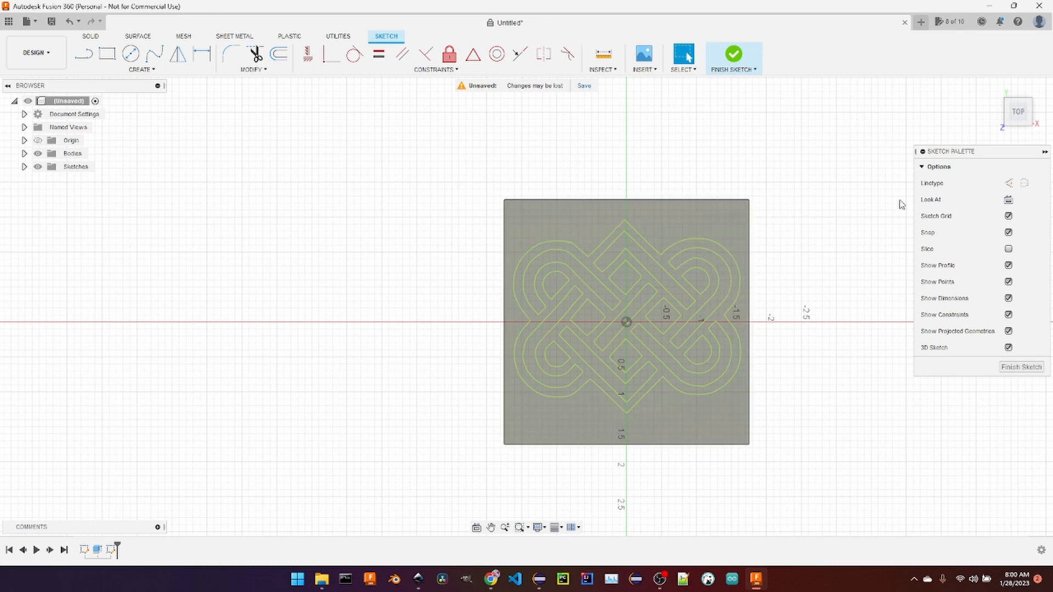
click(546, 247)
click(548, 246)
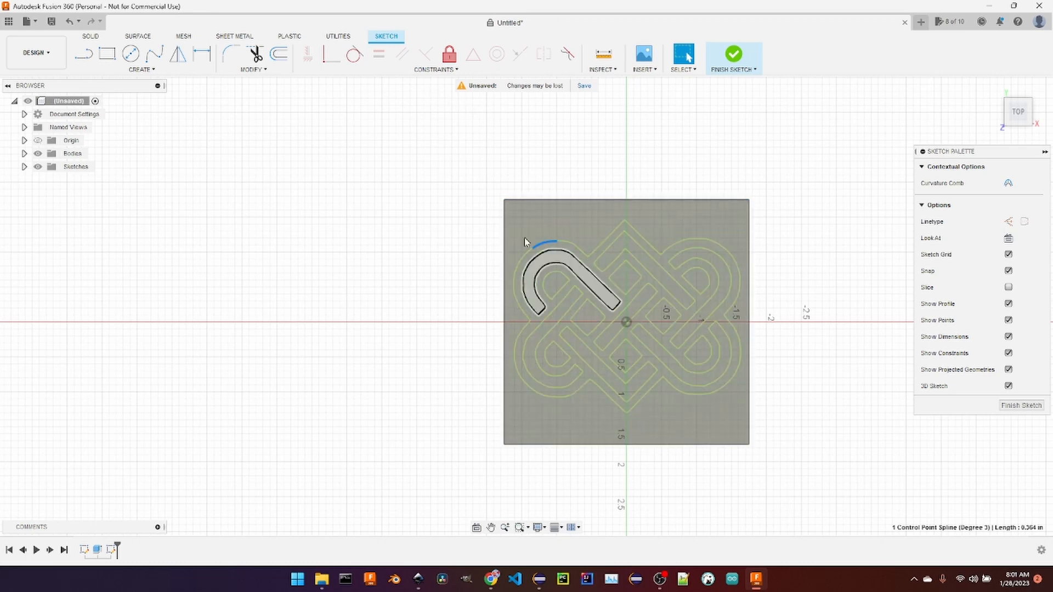
click(376, 196)
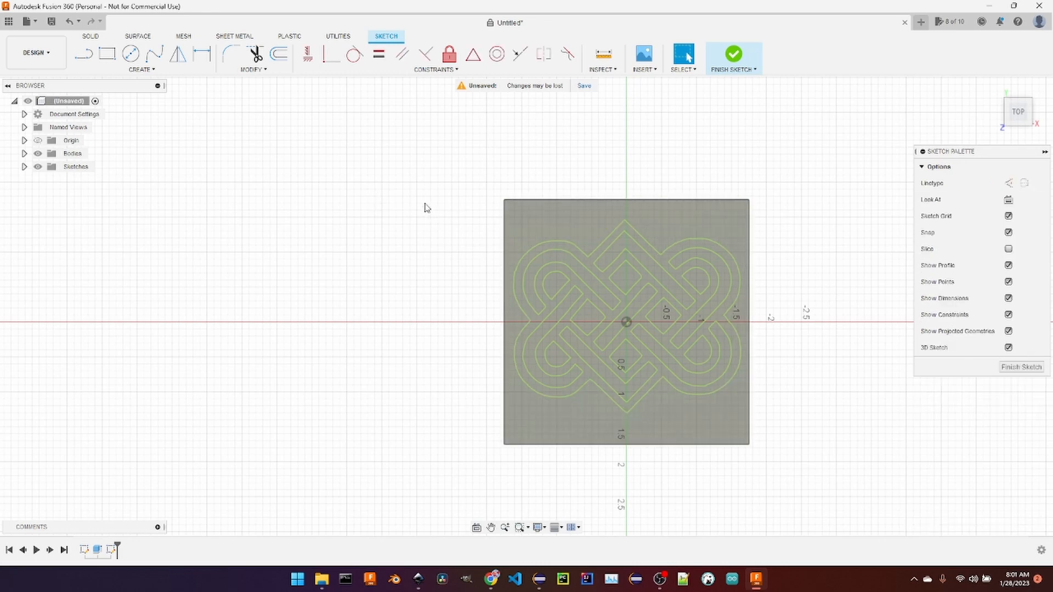
mouse_move(425, 207)
mouse_down()
mouse_move(784, 383)
mouse_move(798, 435)
mouse_up()
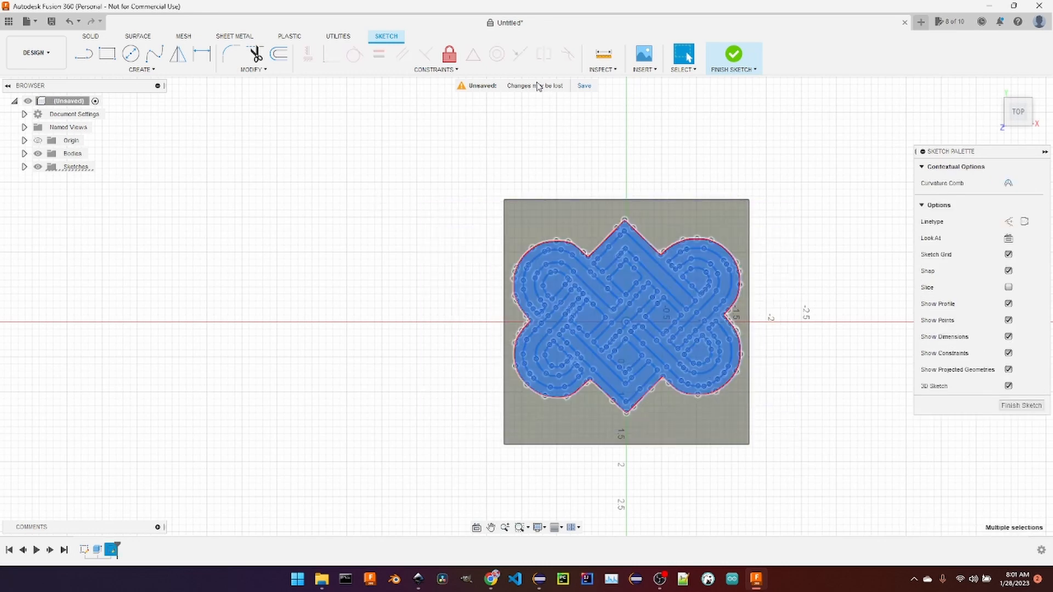
click(449, 54)
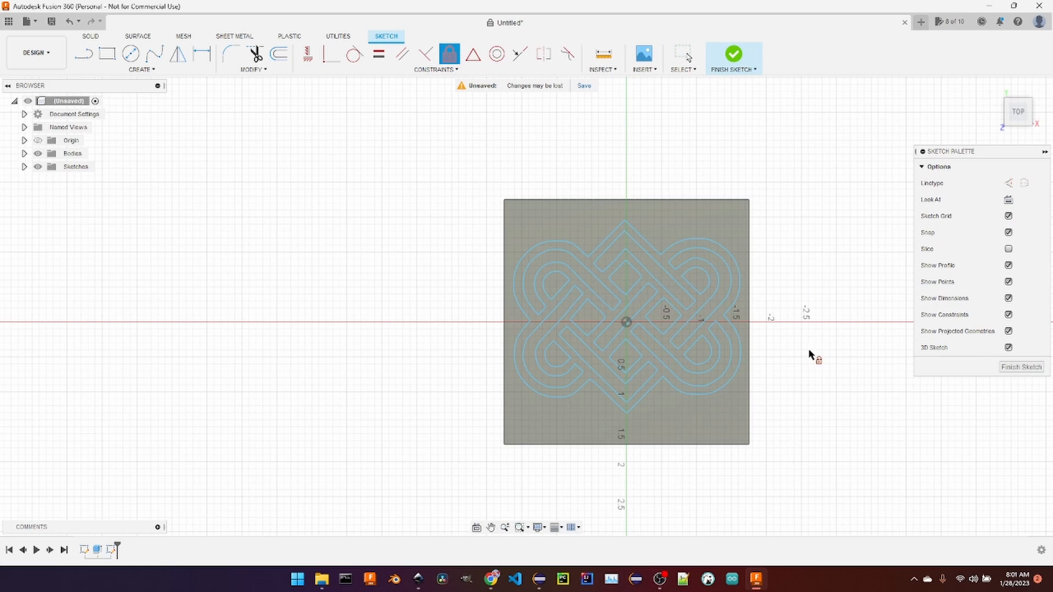
click(1020, 367)
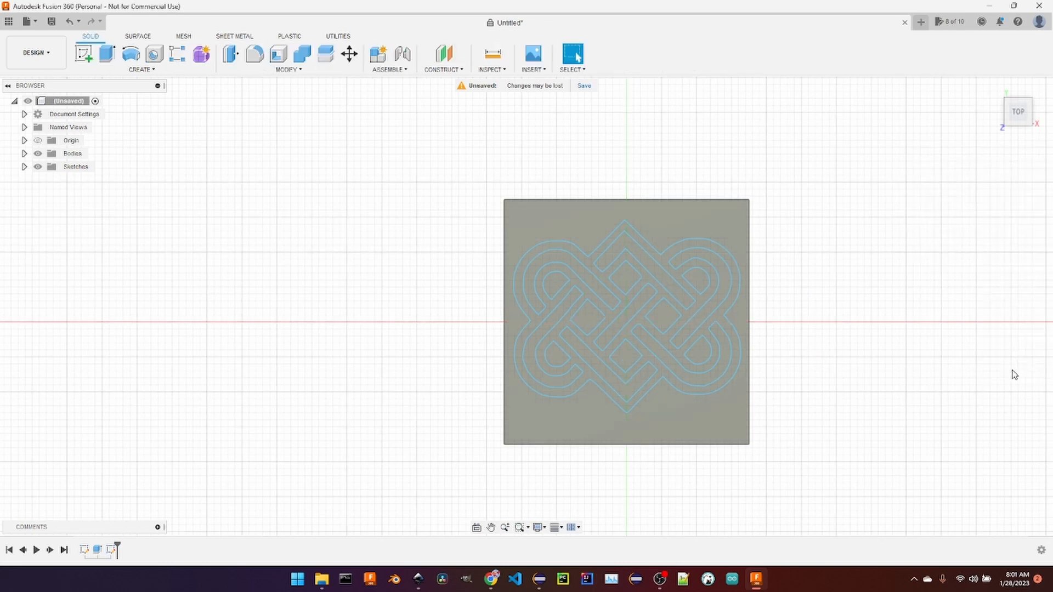
click(664, 282)
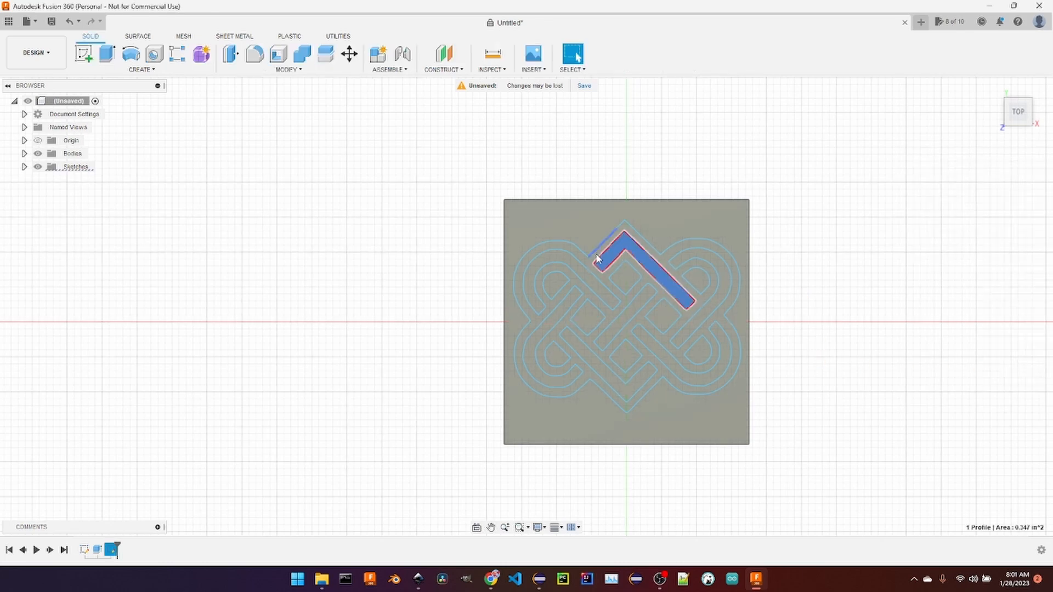
click(529, 253)
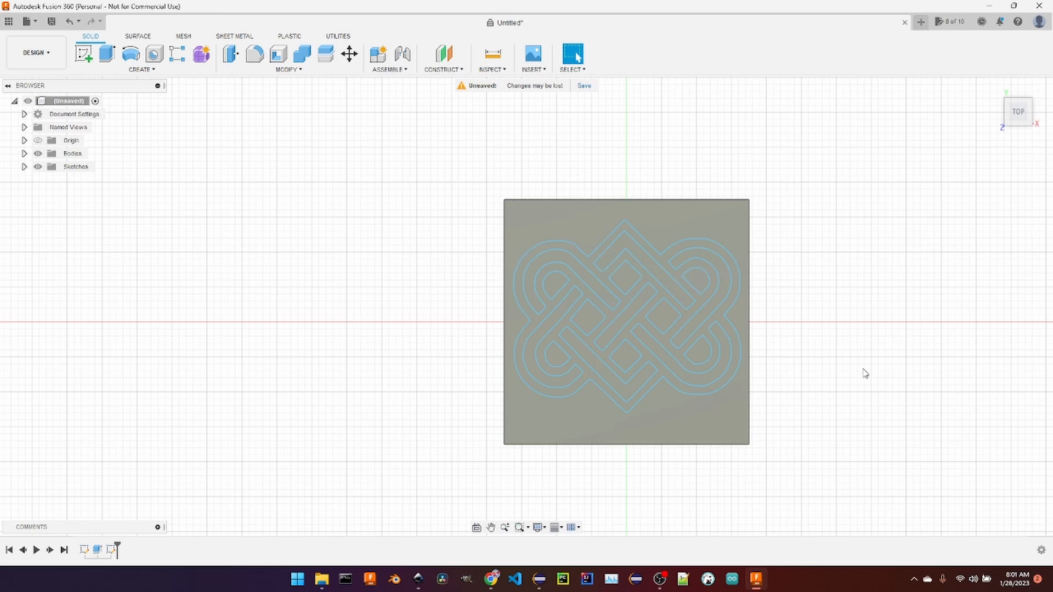
Extrude the four small diamond profiles in the middle of the knot by -0.01 in as a cut into the block
key(e)
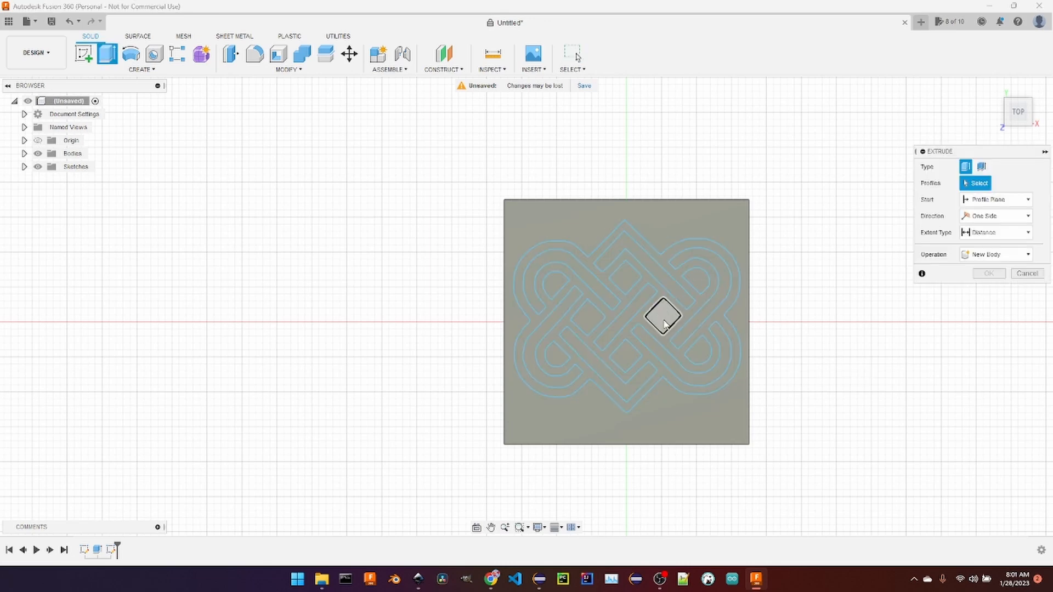
scroll(806, 409, down, 1)
shift+middle_drag(796, 409, 830, 411)
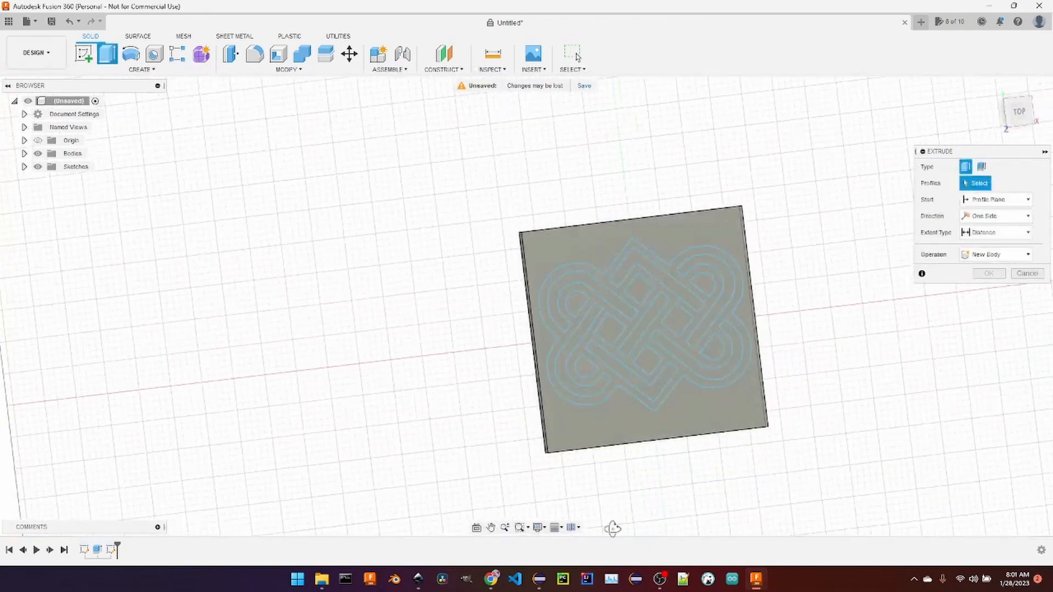
shift+middle_drag(612, 528, 493, 359)
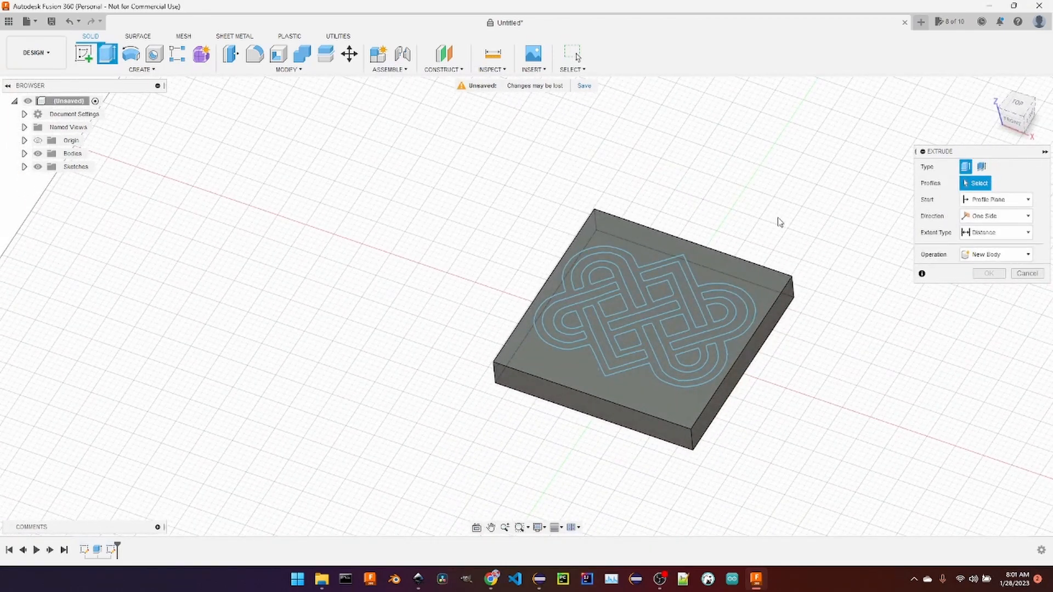
click(661, 290)
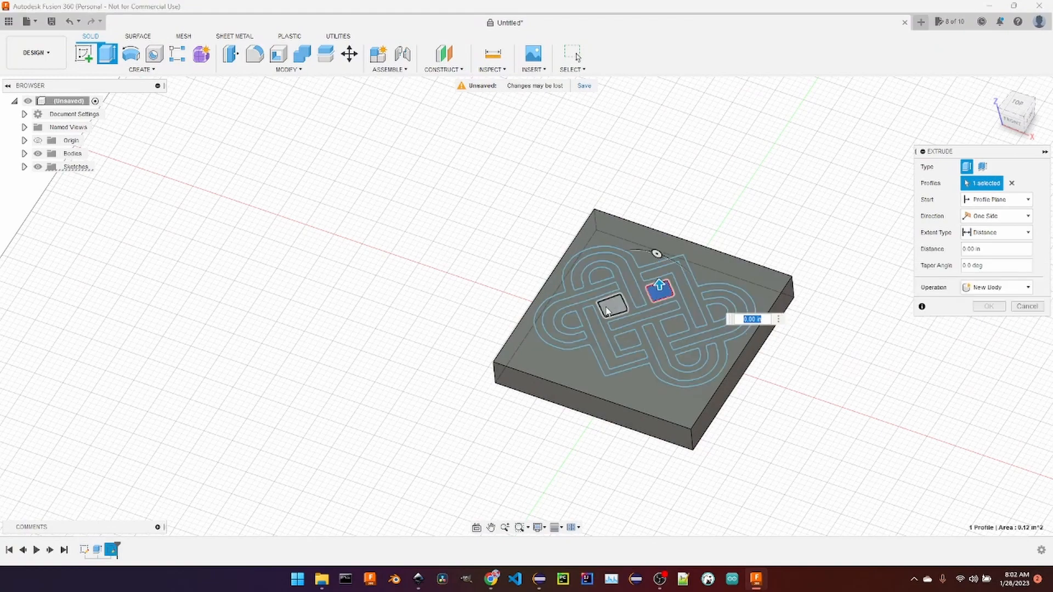
click(607, 308)
click(627, 340)
click(674, 327)
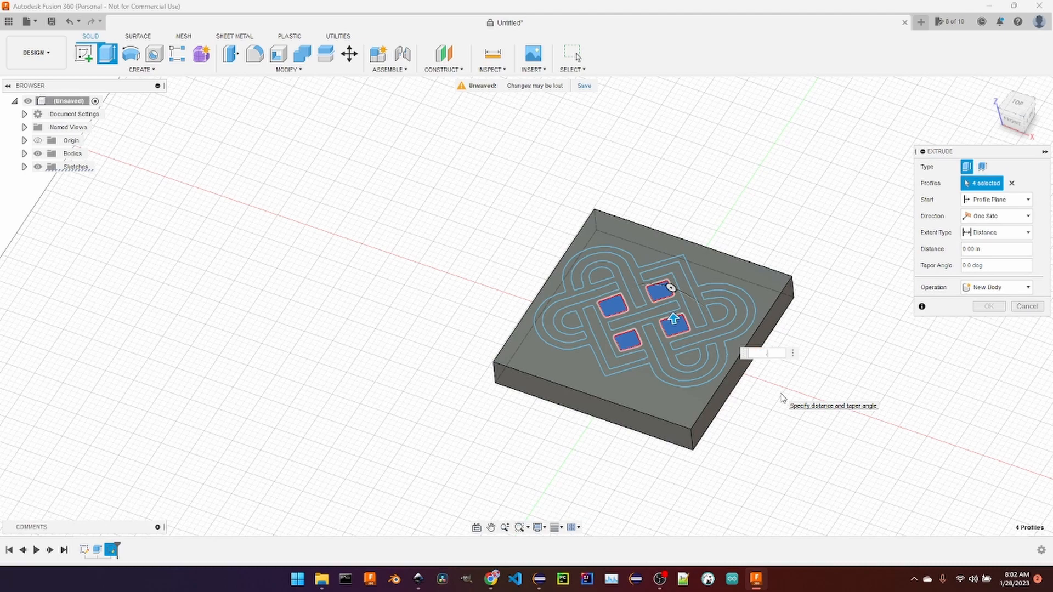
text(1)
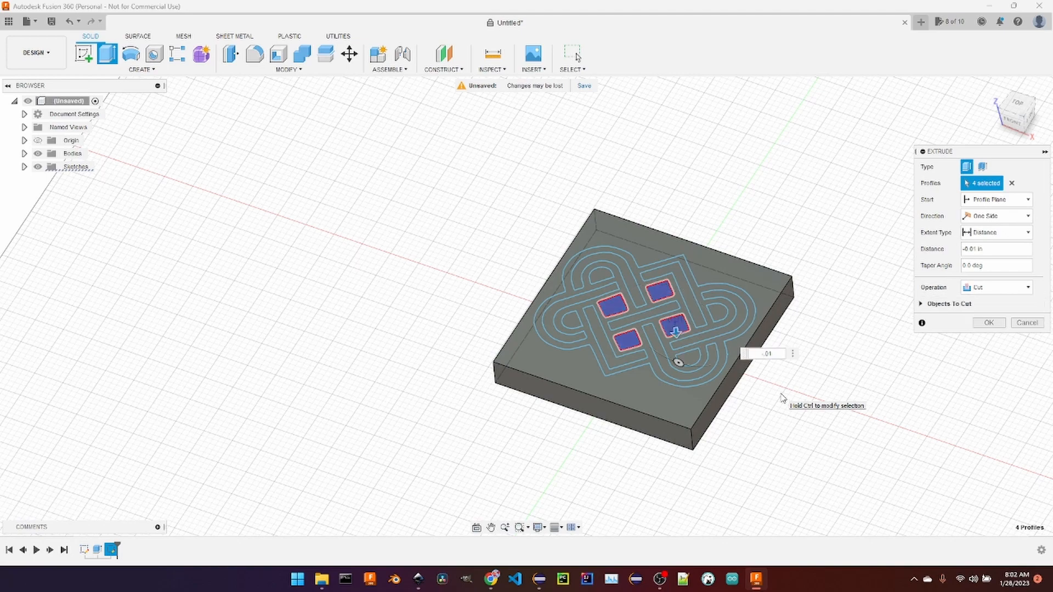
key(Return)
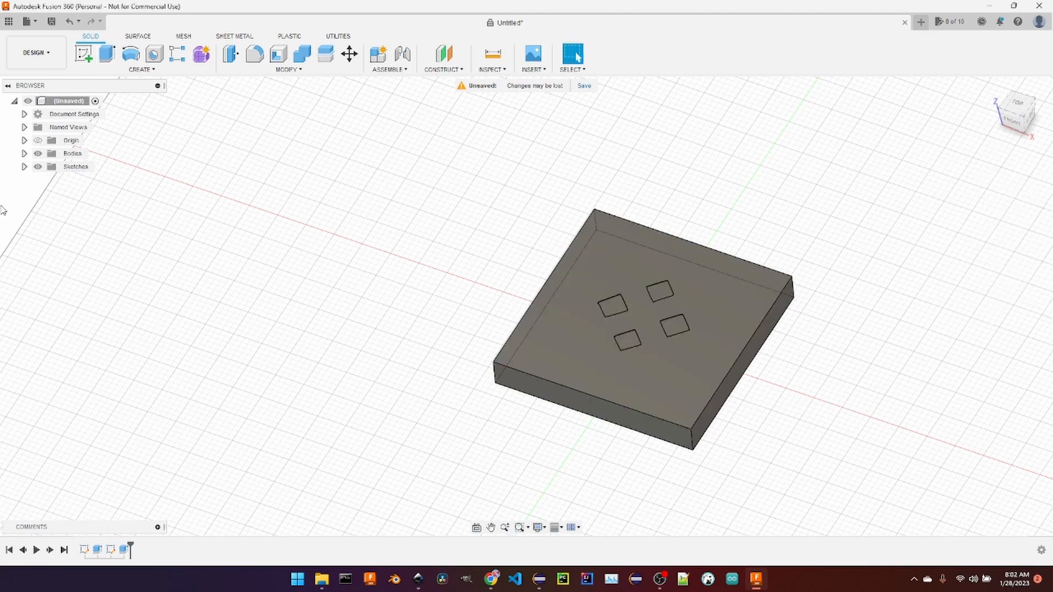
Make the knot sketch Sketch2 visible again and save the design as knot1demo
click(24, 166)
click(48, 193)
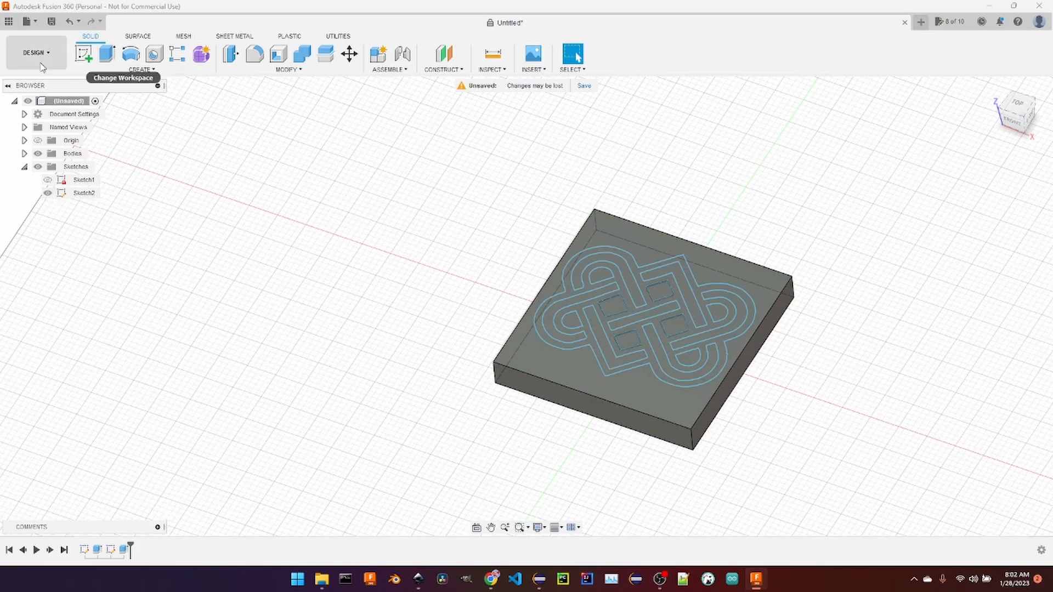
key(ctrl+s)
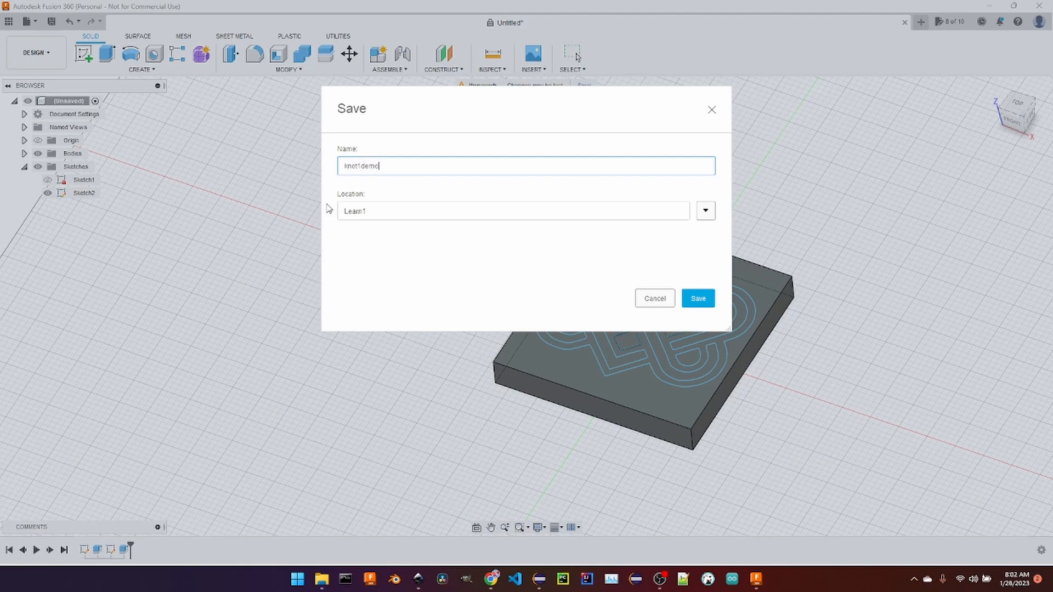
key(Return)
Switch to the Manufacture workspace and start a 2D Trace milling operation
click(36, 52)
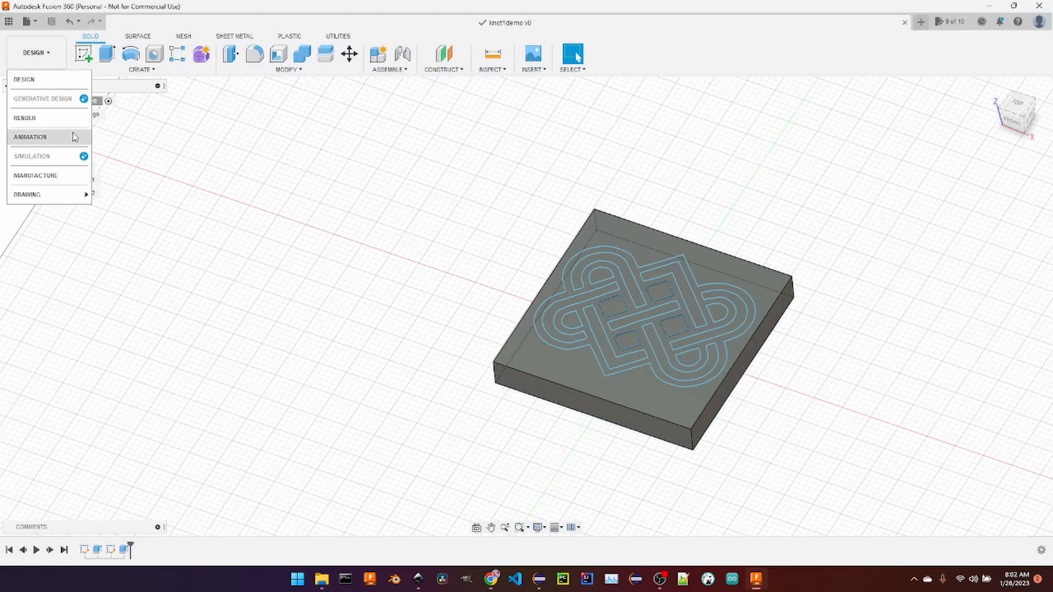
click(73, 174)
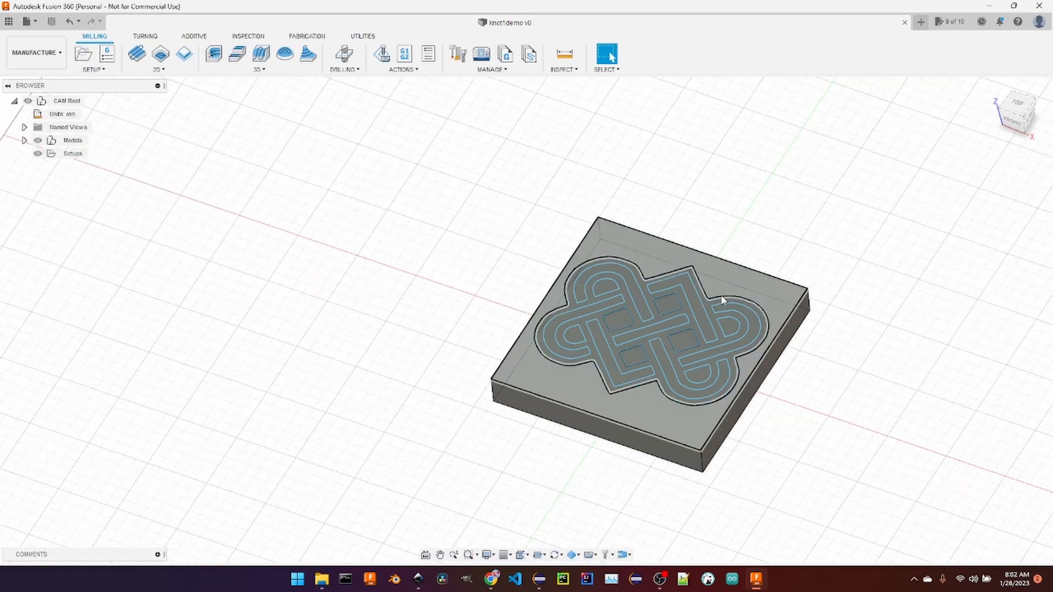
click(159, 70)
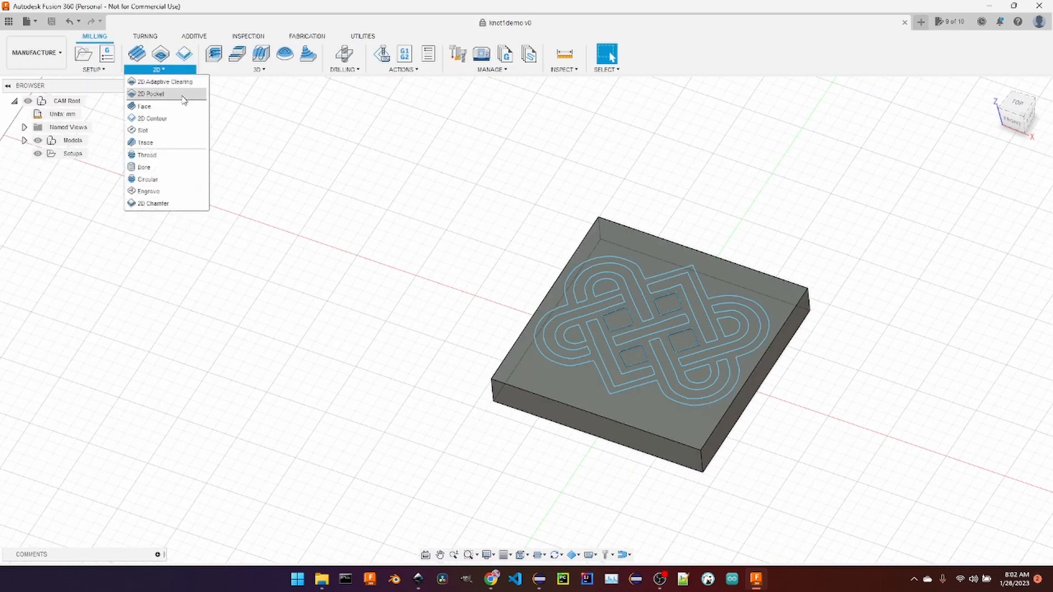
click(176, 144)
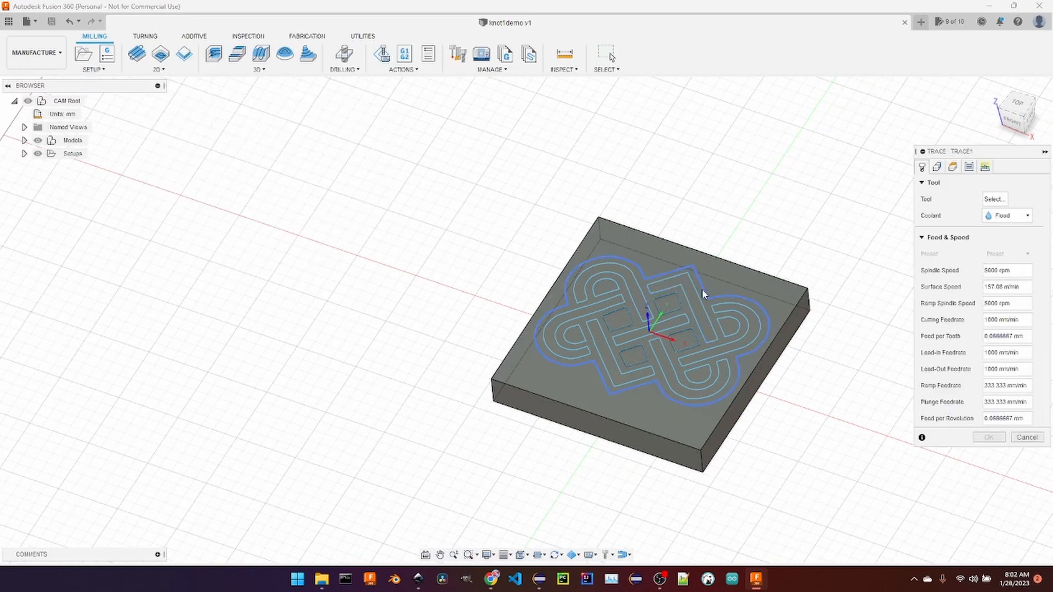
Select the knot's outer outline, its seven strand outlines and four half-round loop openings as trace curves, leaving out the four cut diamonds
scroll(750, 347, down, 2)
scroll(750, 347, up, 3)
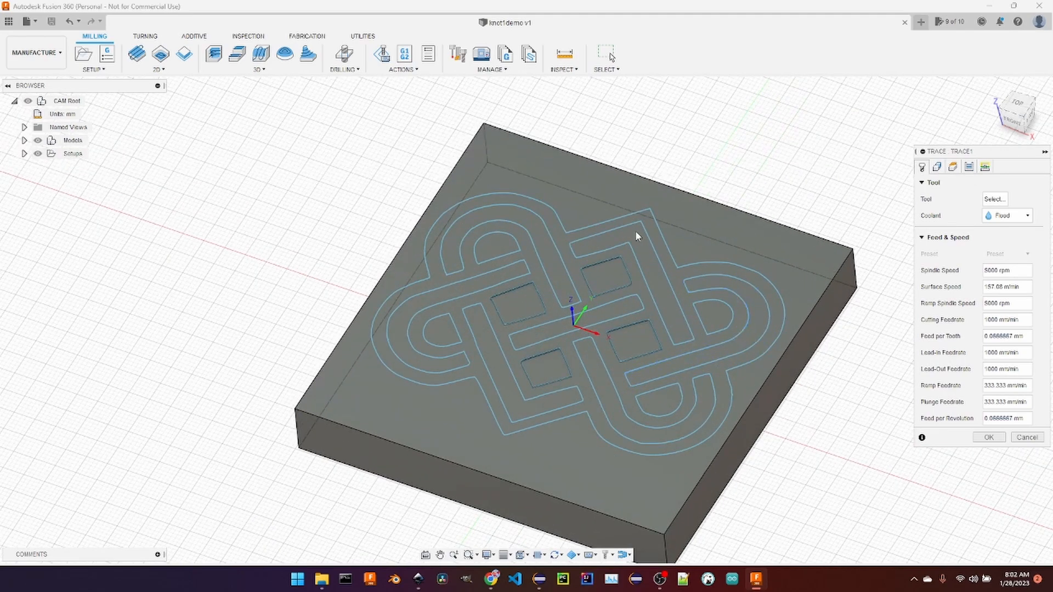
click(664, 243)
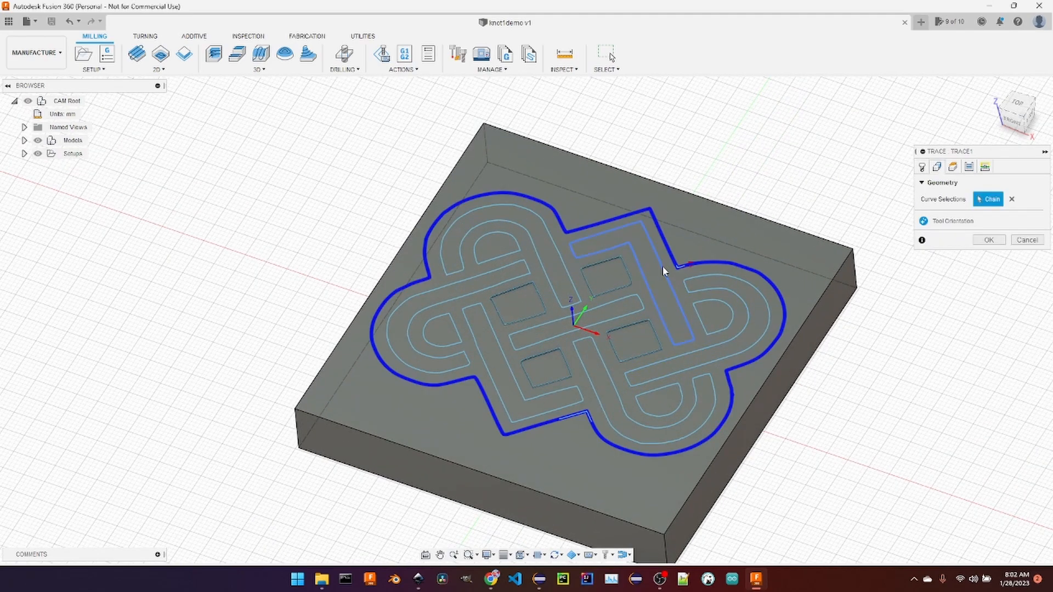
click(720, 281)
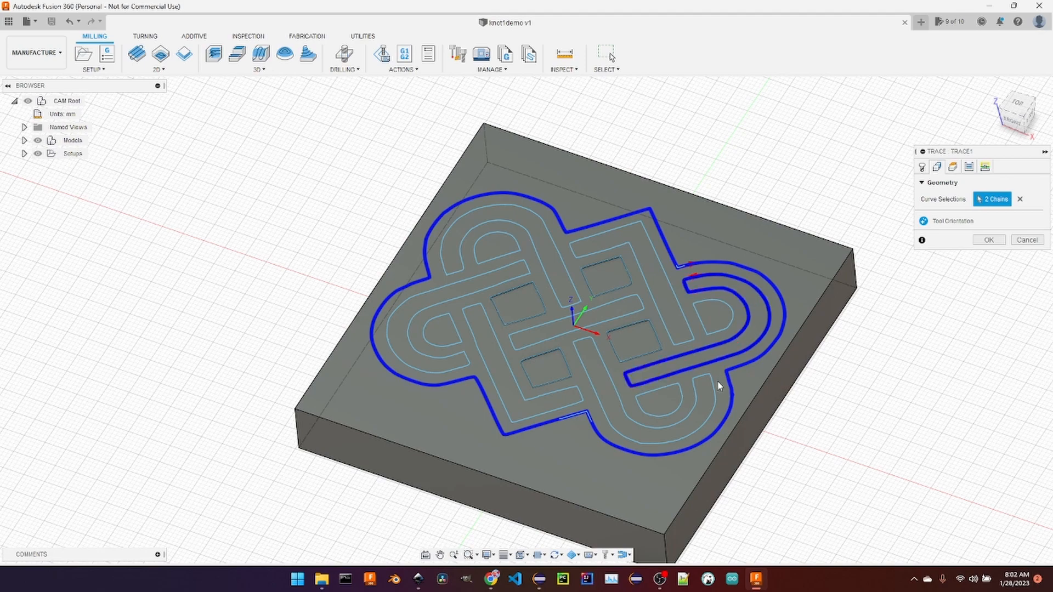
click(712, 388)
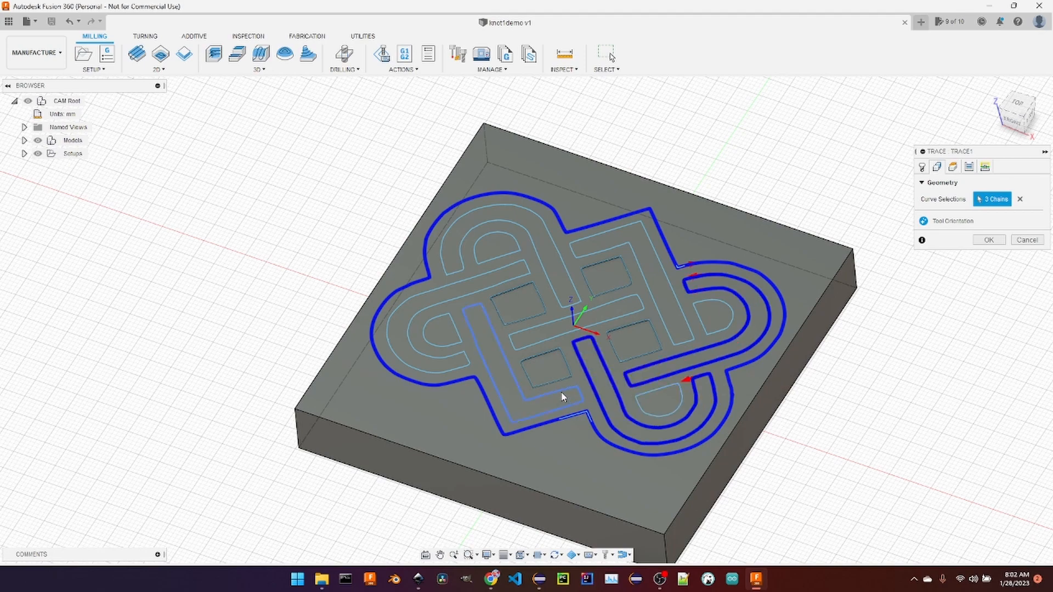
click(570, 399)
click(461, 300)
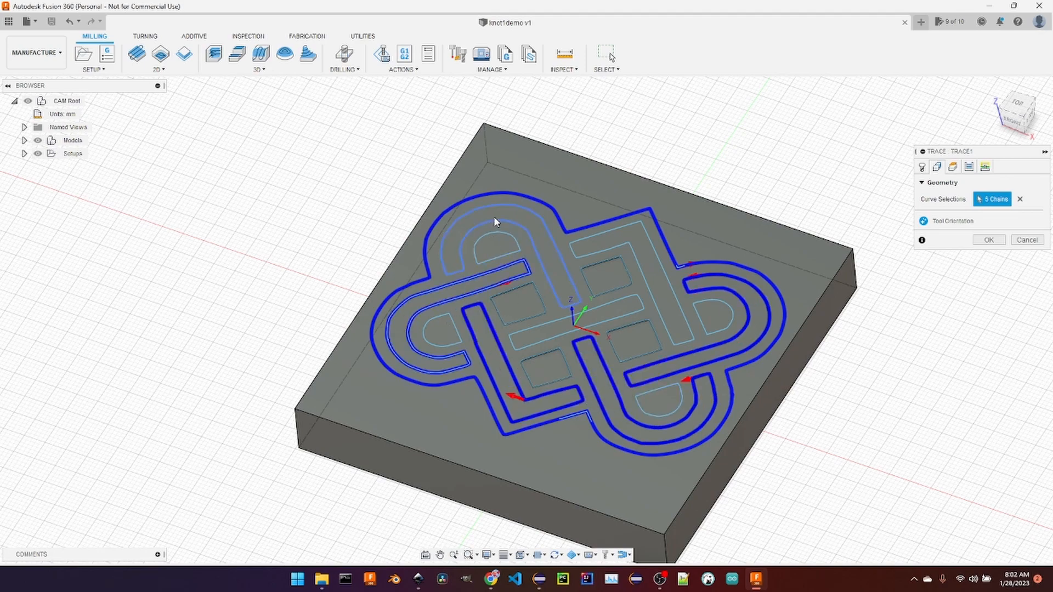
click(493, 217)
click(497, 232)
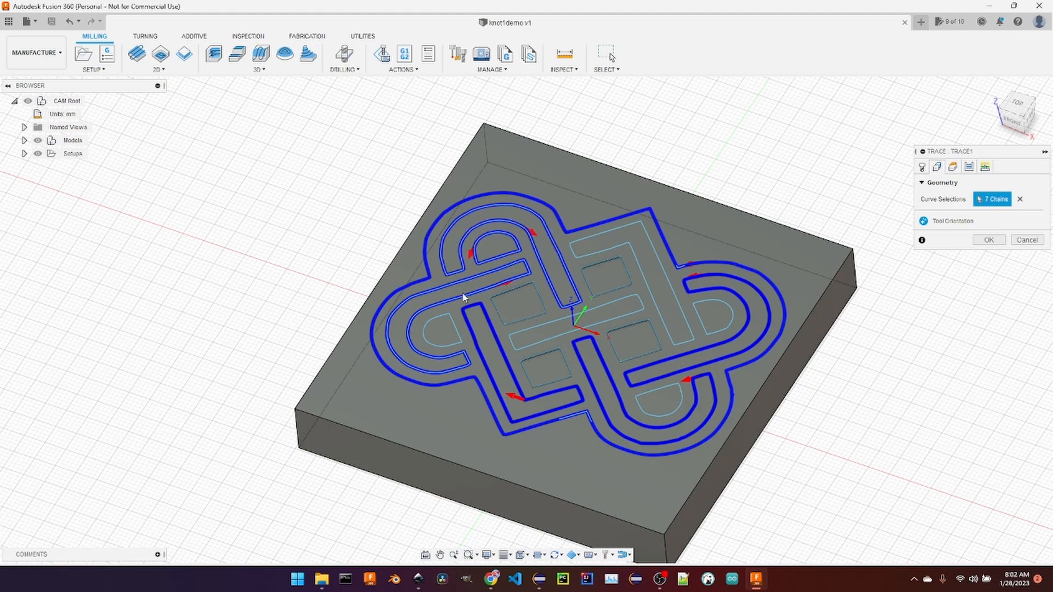
click(445, 322)
click(633, 250)
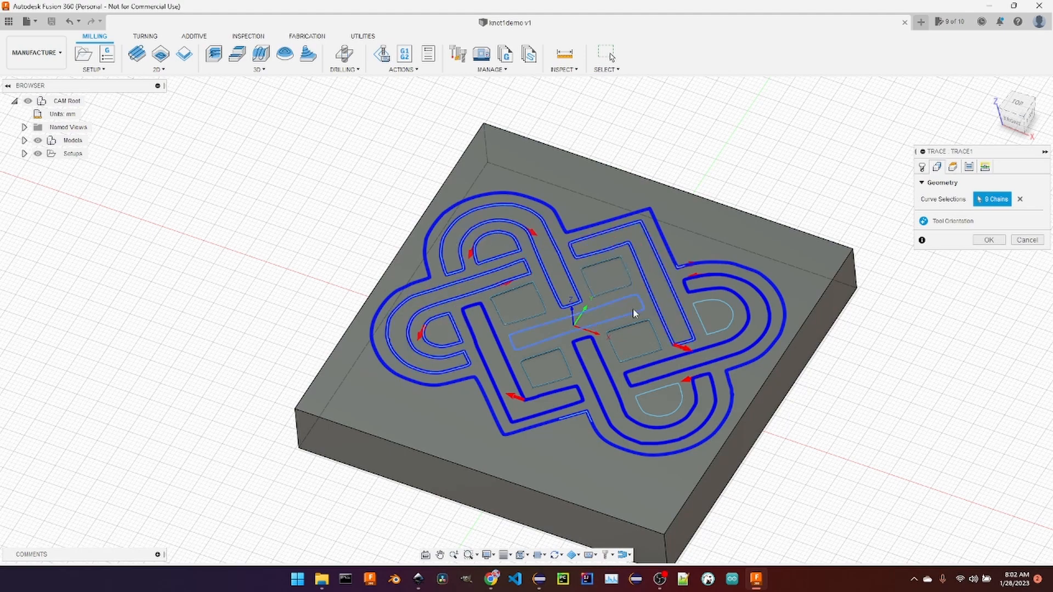
click(548, 335)
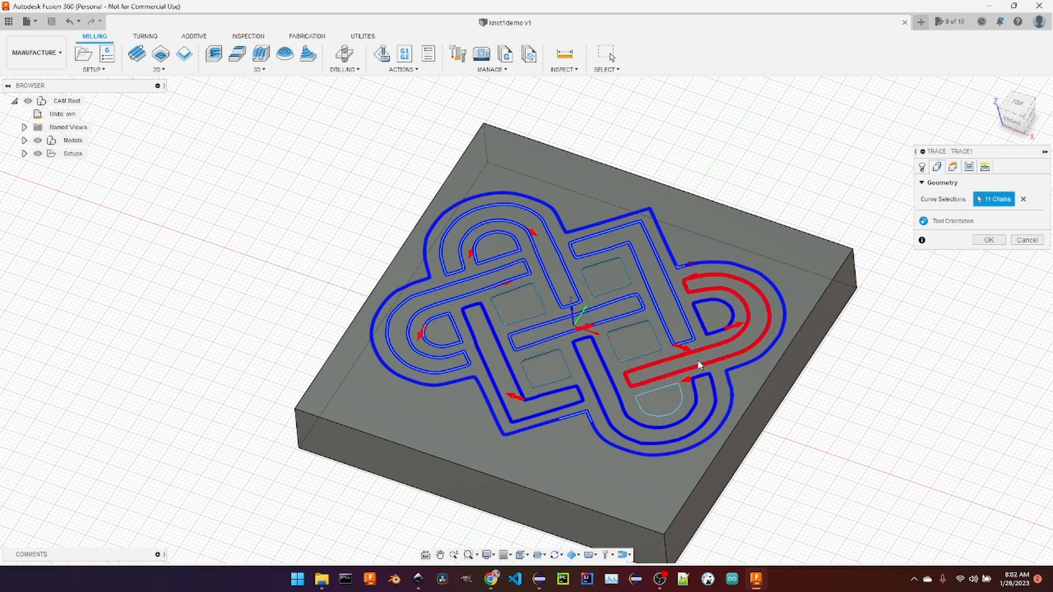
click(712, 330)
click(680, 393)
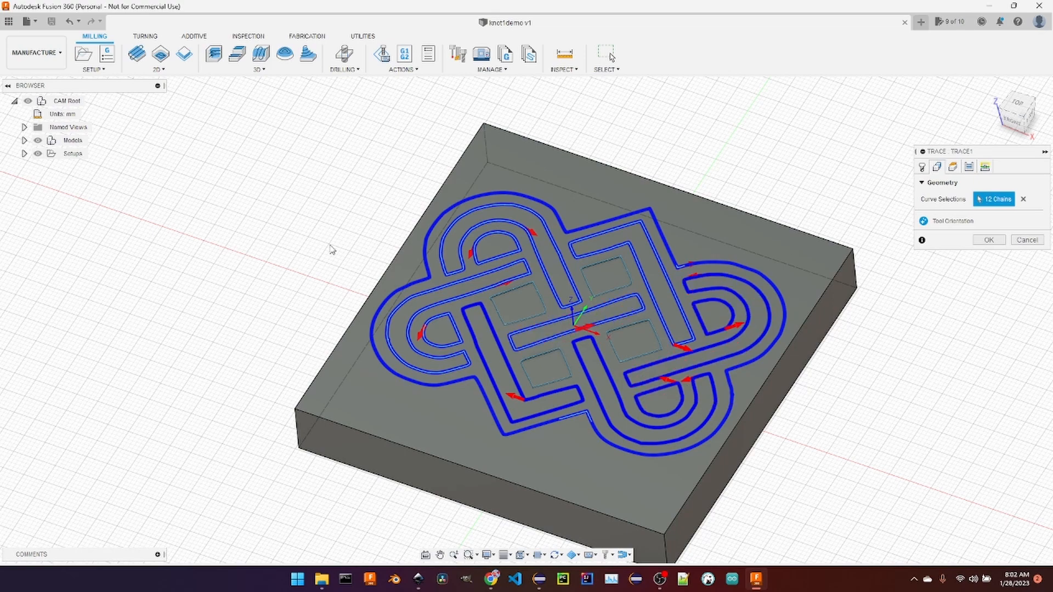
Assign milling tool #1 from the local tool library to the trace operation
click(922, 167)
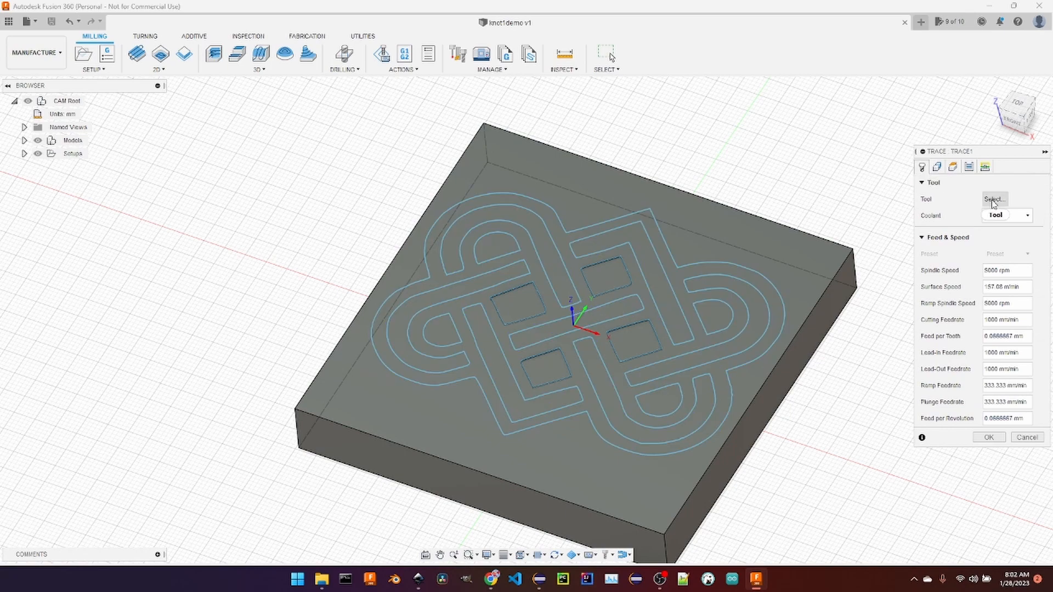
click(992, 200)
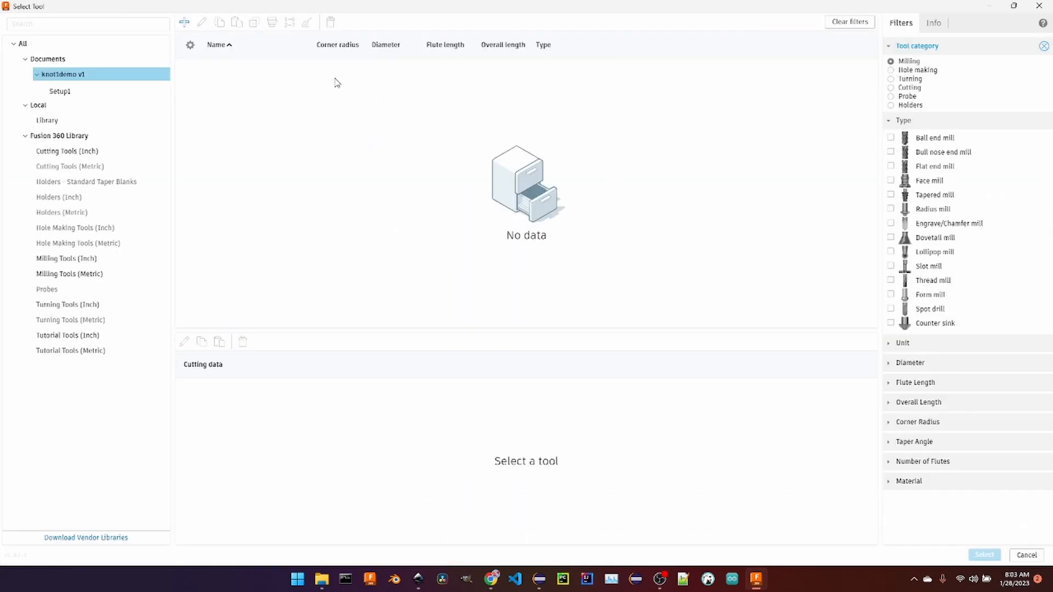
click(78, 119)
double_click(253, 87)
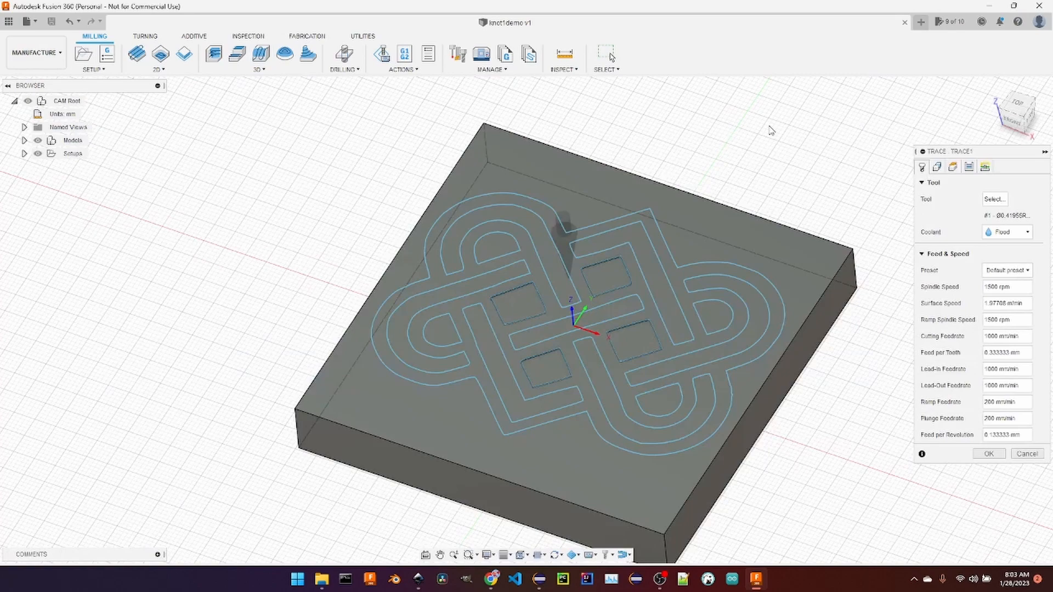
Set the trace operation's clearance height offset to 2 mm from the retract height
click(953, 167)
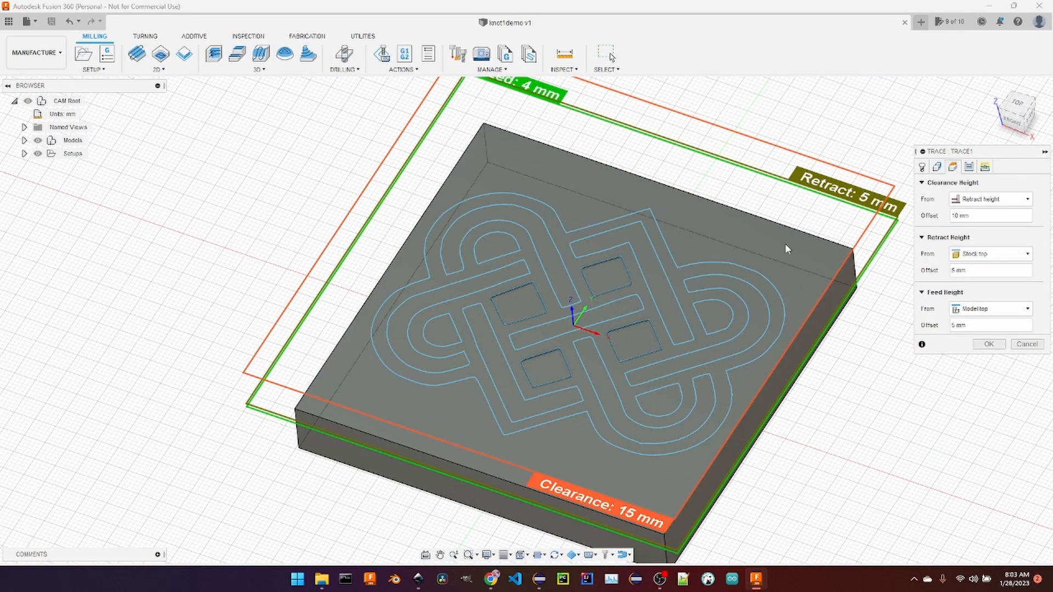
double_click(957, 216)
text(2)
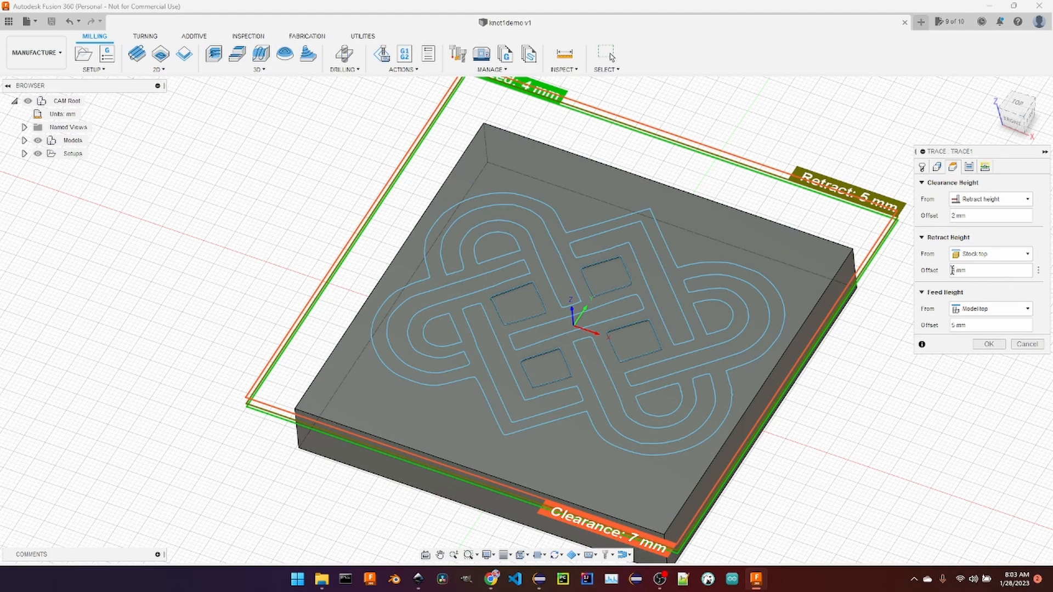
Set the trace operation's retract and feed height offsets to 2 mm each and generate the toolpath
double_click(952, 271)
double_click(954, 326)
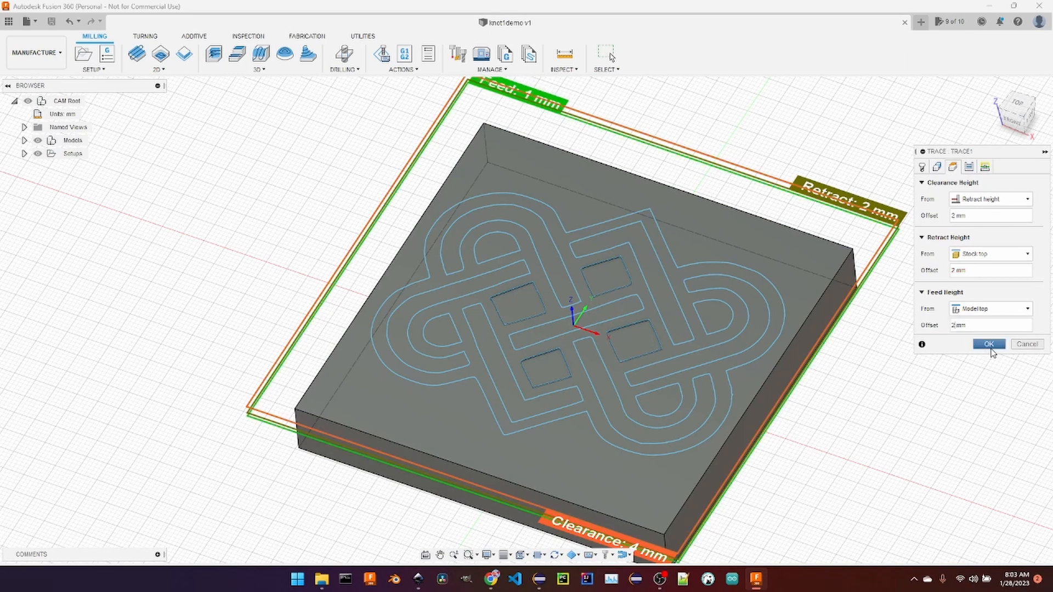
click(988, 344)
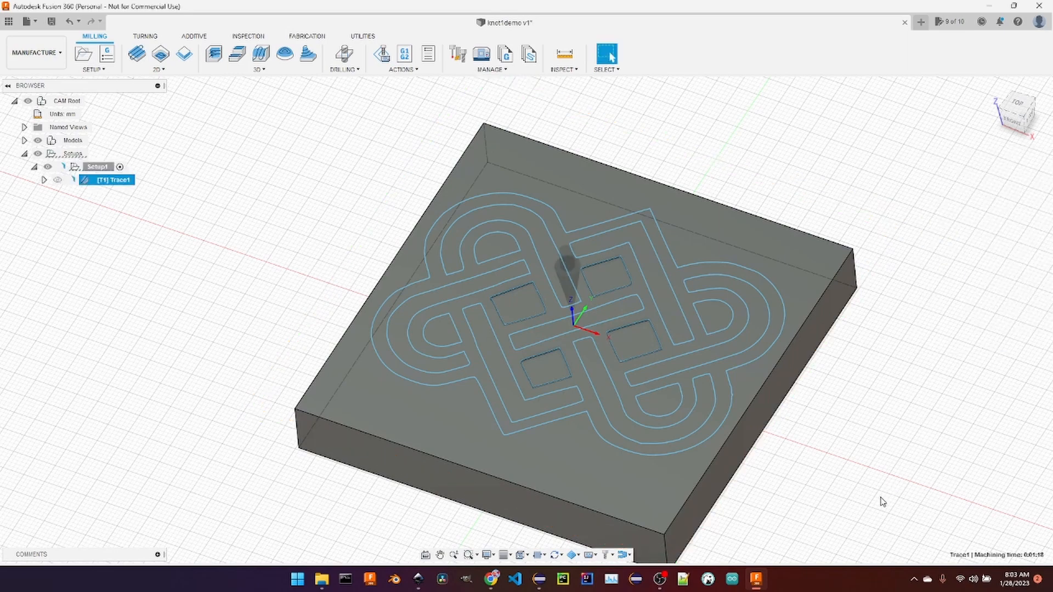
Play the trace toolpath's machining simulation through at a slightly raised playback speed, and exit the simulation
shift+middle_drag(817, 481, 920, 415)
shift+middle_drag(314, 372, 336, 247)
shift+middle_drag(599, 480, 632, 491)
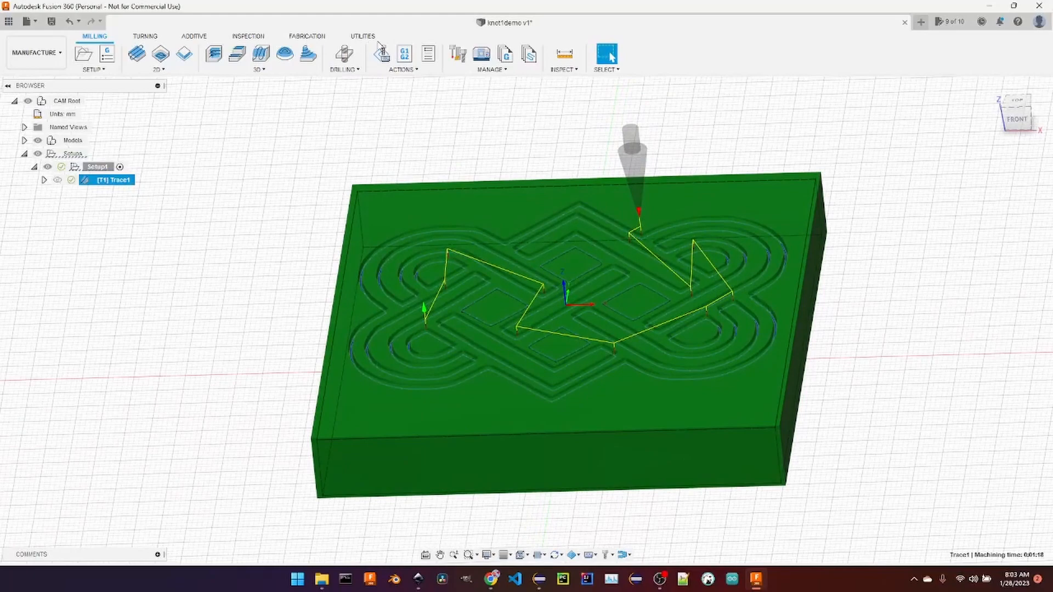
click(382, 54)
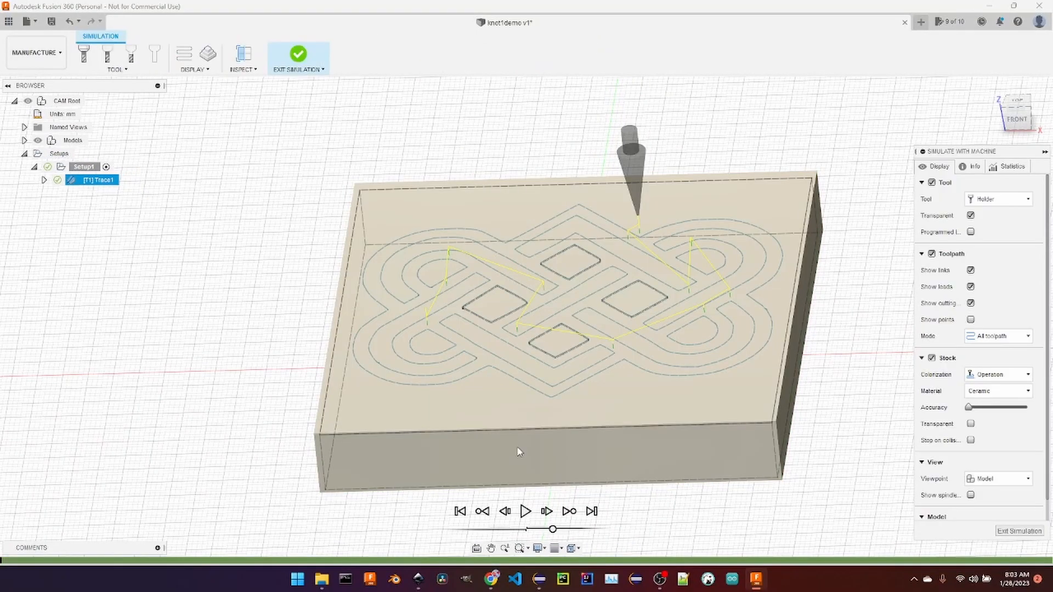
click(523, 512)
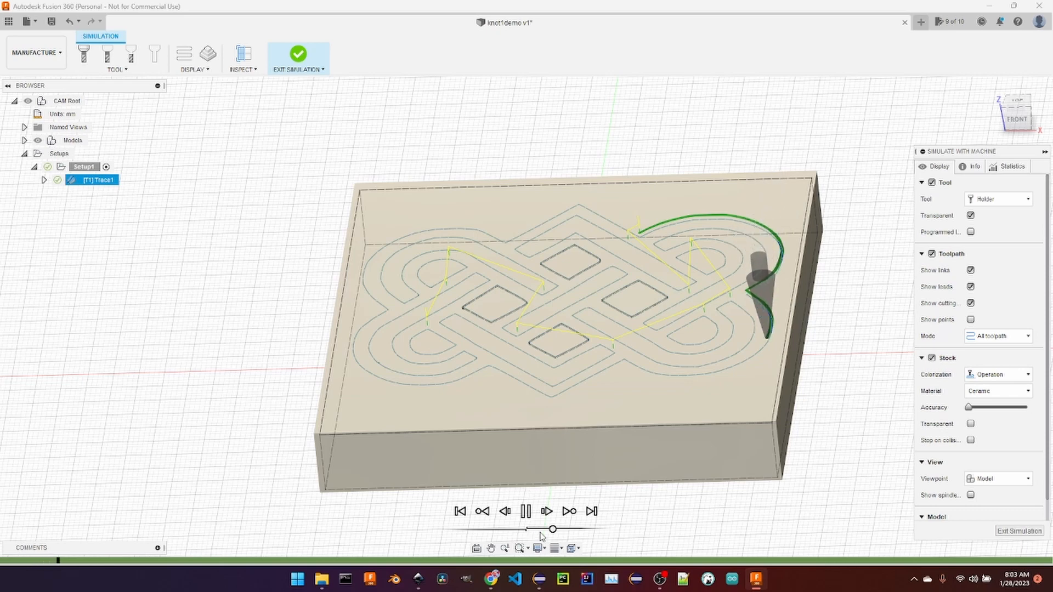
drag(554, 531, 563, 534)
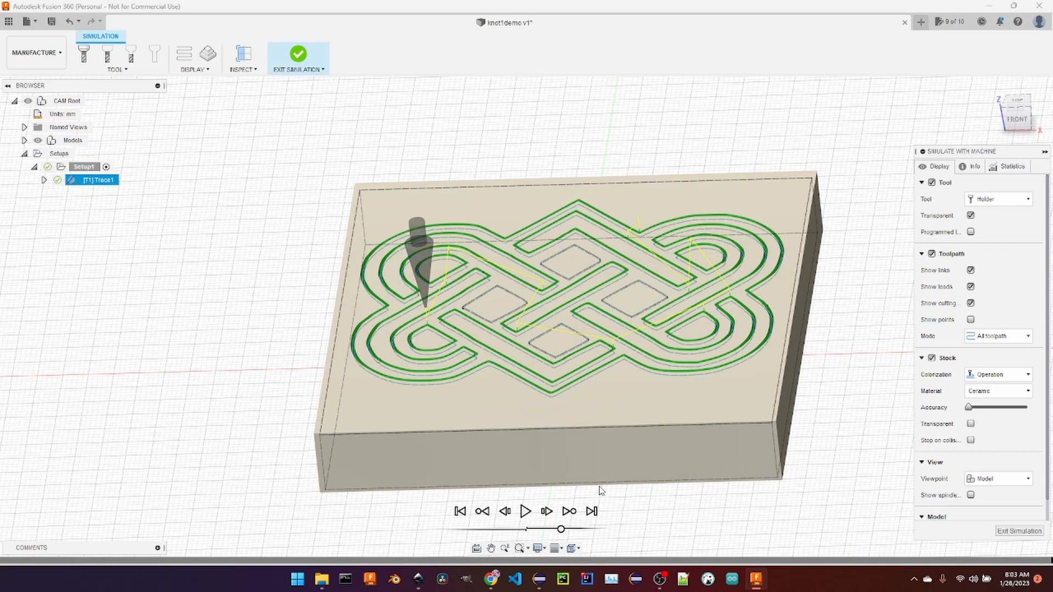
click(1038, 529)
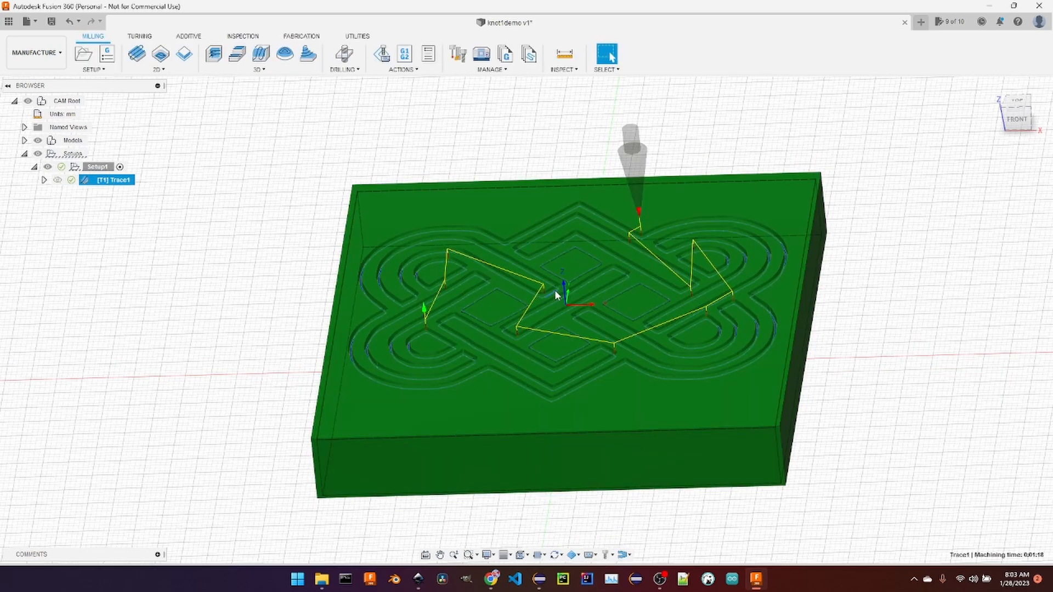
Start a 2D Pocket operation and select the bottom outline of the rear diamond cutout as its pocket contour
click(185, 72)
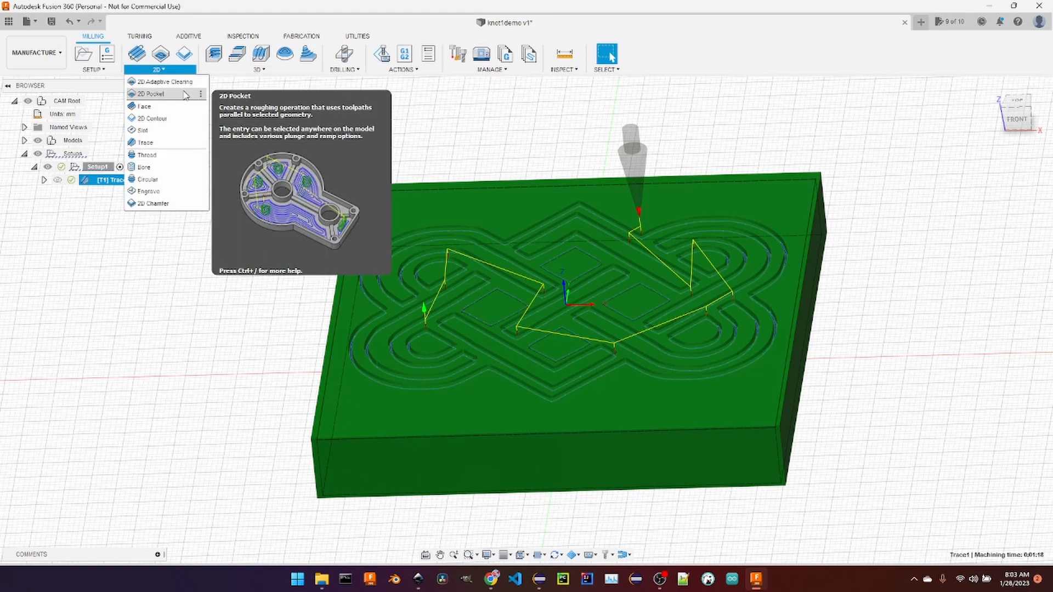
click(184, 92)
scroll(607, 294, down, 3)
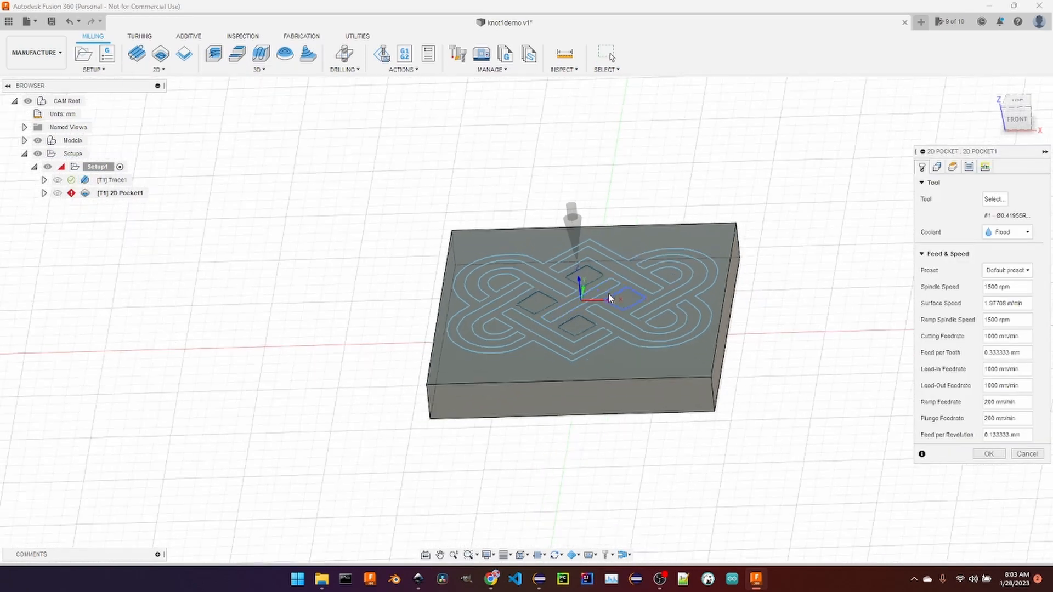
scroll(610, 298, up, 4)
scroll(618, 305, up, 3)
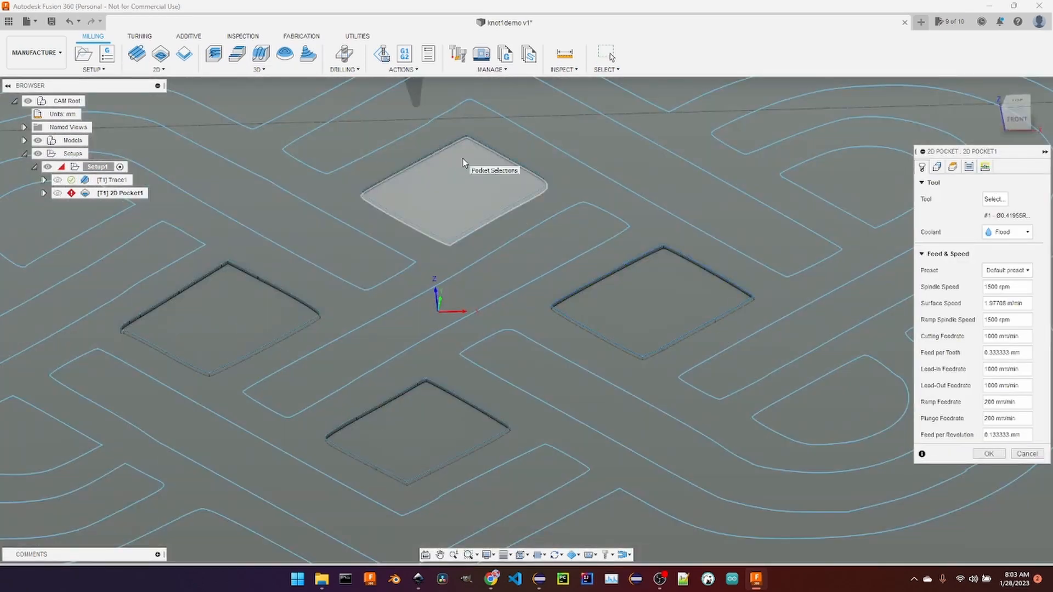
scroll(470, 166, up, 2)
scroll(473, 164, up, 2)
click(475, 113)
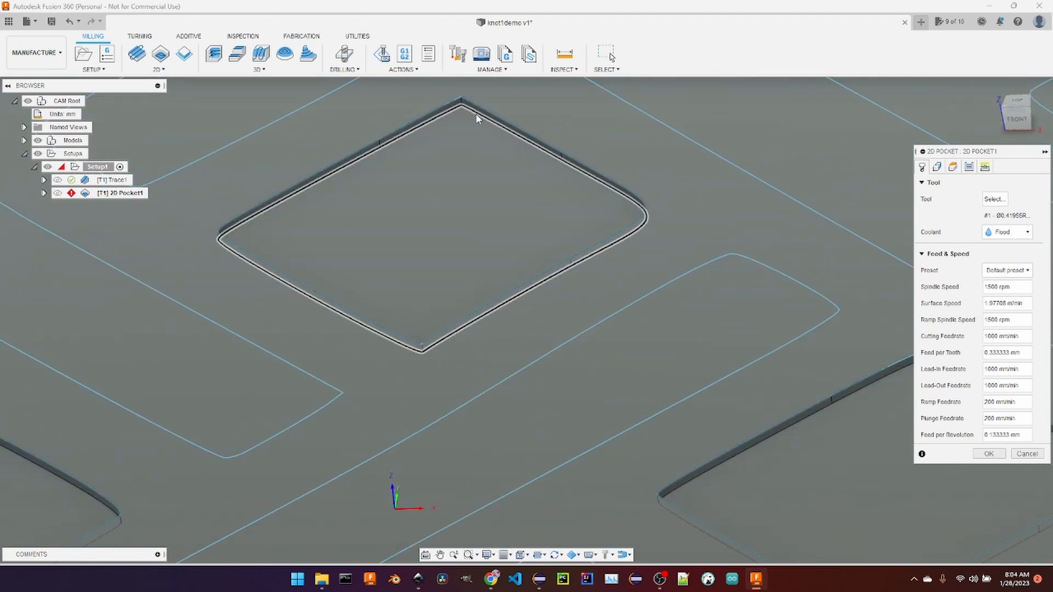
click(468, 108)
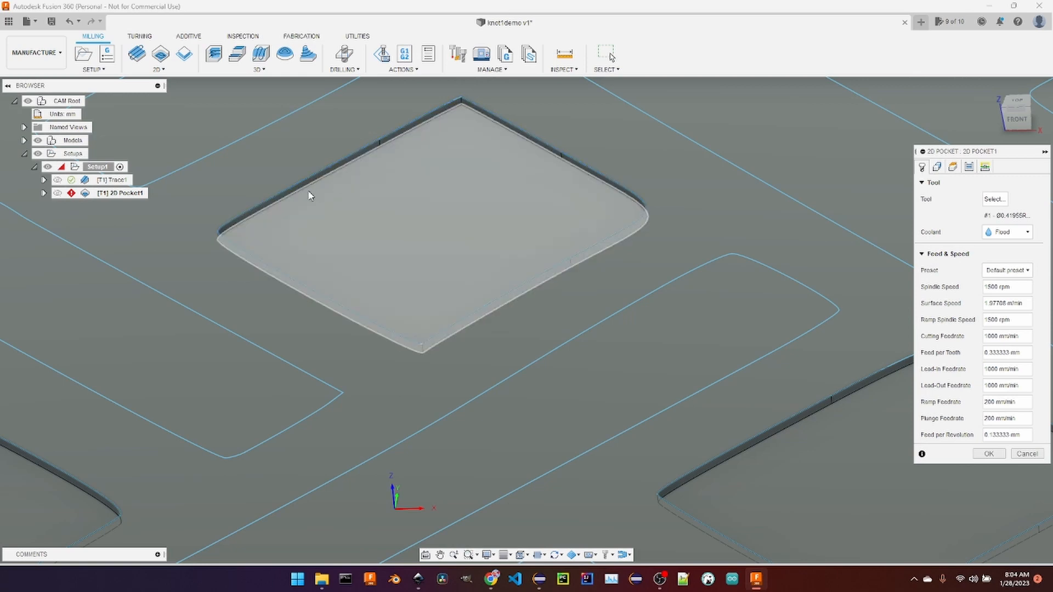
click(244, 225)
click(388, 168)
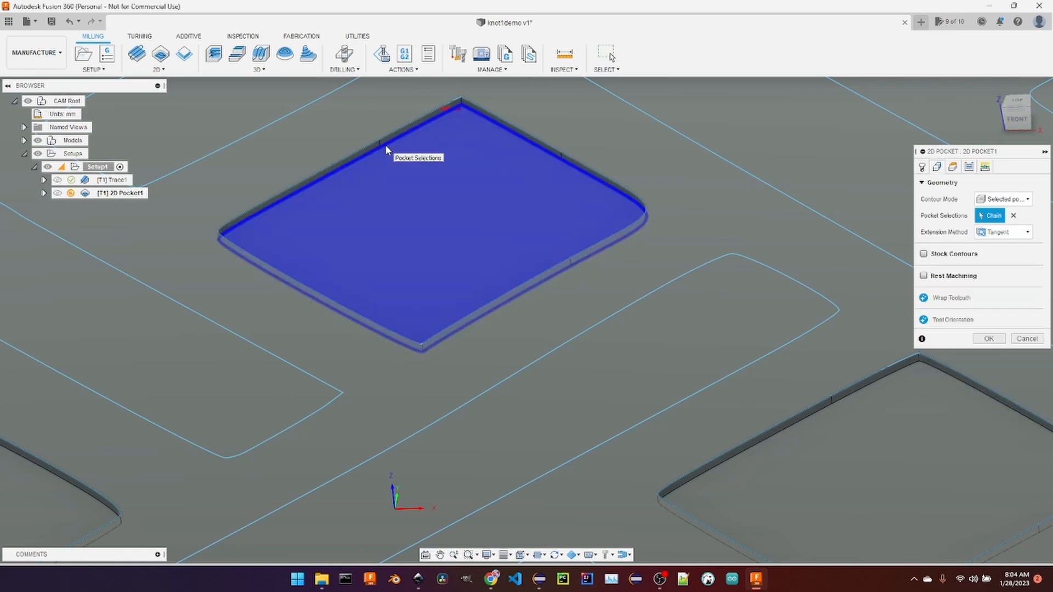
Add the bottom outline of the right-hand diamond cutout to the pocket selections
scroll(505, 343, up, 3)
scroll(506, 345, down, 6)
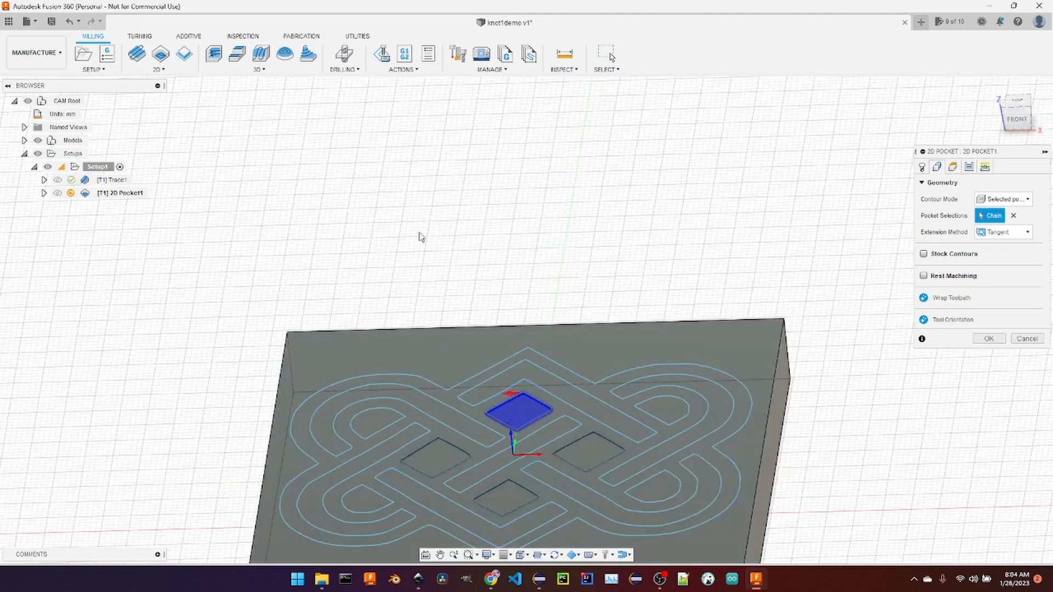
scroll(426, 233, down, 4)
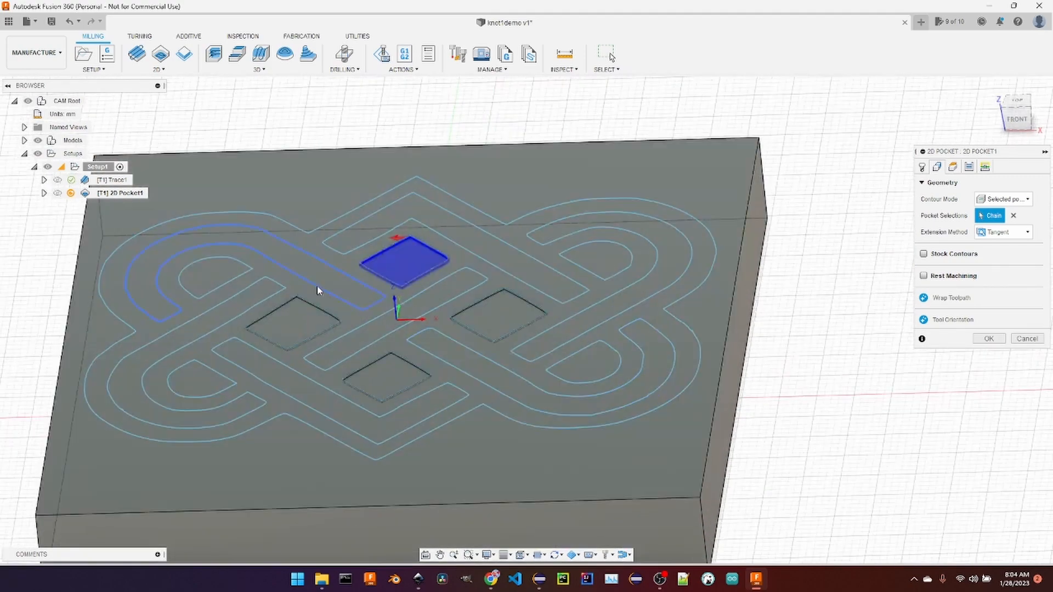
scroll(291, 303, up, 5)
scroll(757, 336, up, 5)
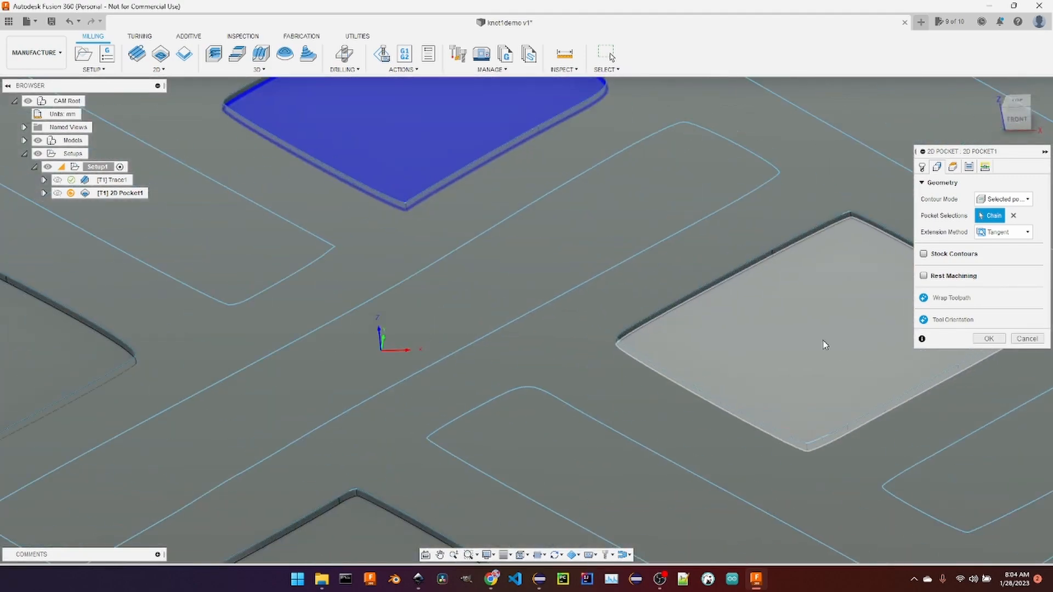
click(749, 236)
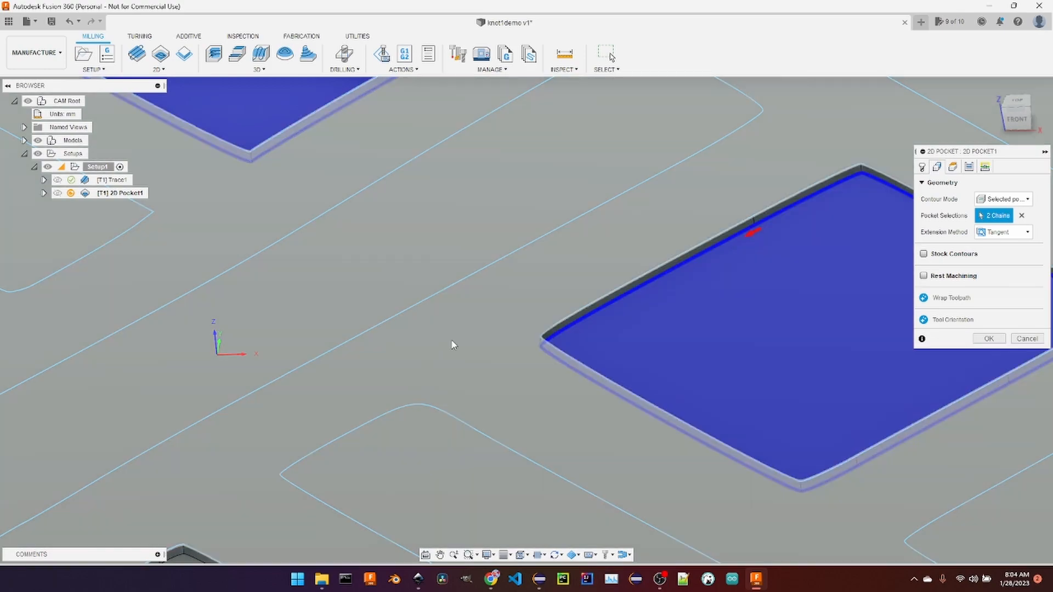
Add the bottom outlines of the front and left-hand diamond cutouts to the pocket selections and generate the pocket toolpath
scroll(406, 356, down, 10)
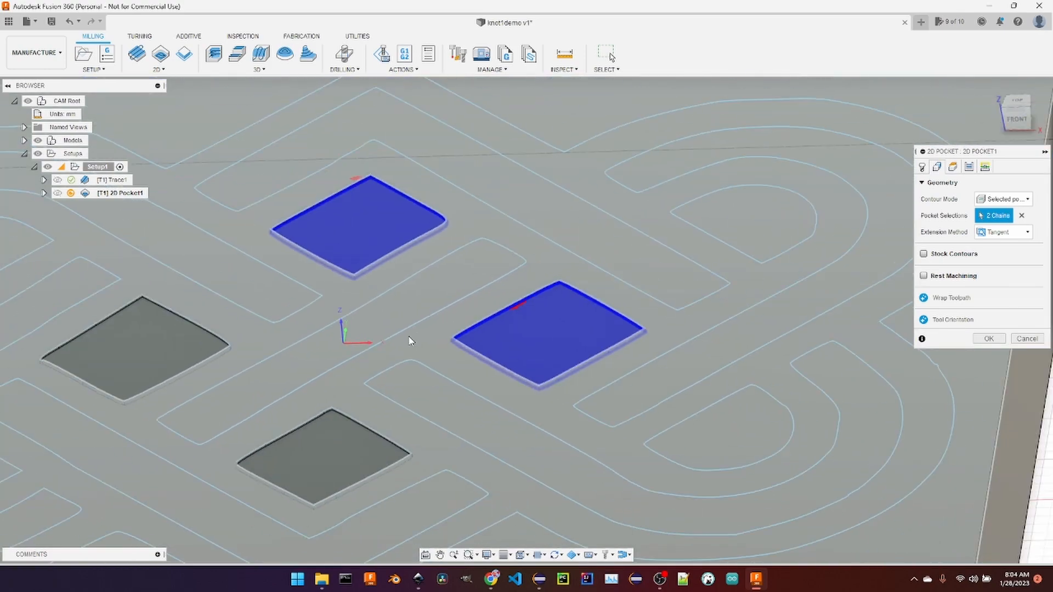
scroll(280, 411, up, 6)
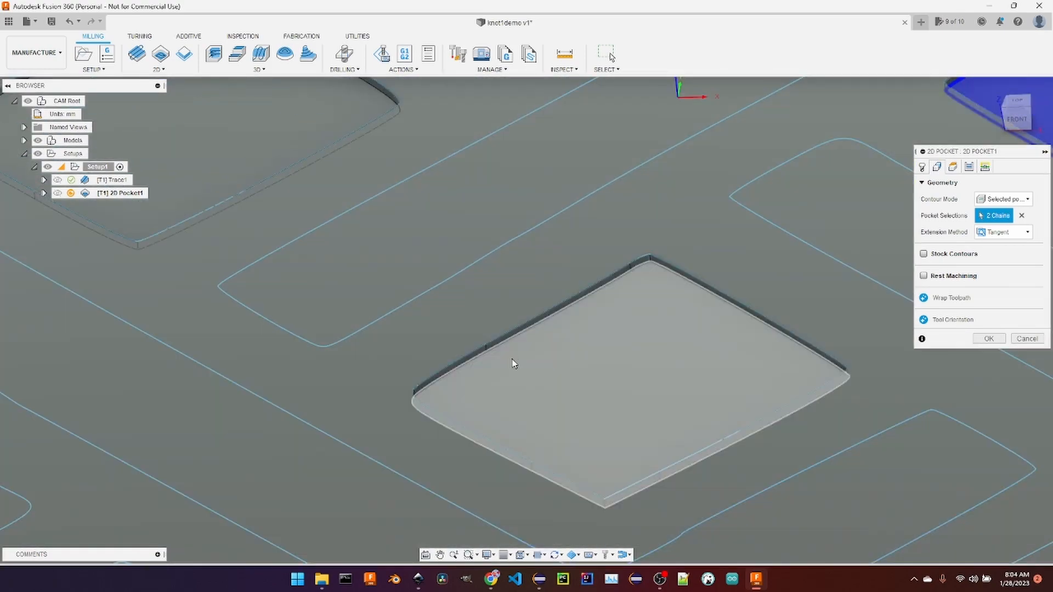
click(514, 341)
scroll(270, 265, down, 2)
scroll(242, 264, up, 3)
scroll(235, 264, down, 4)
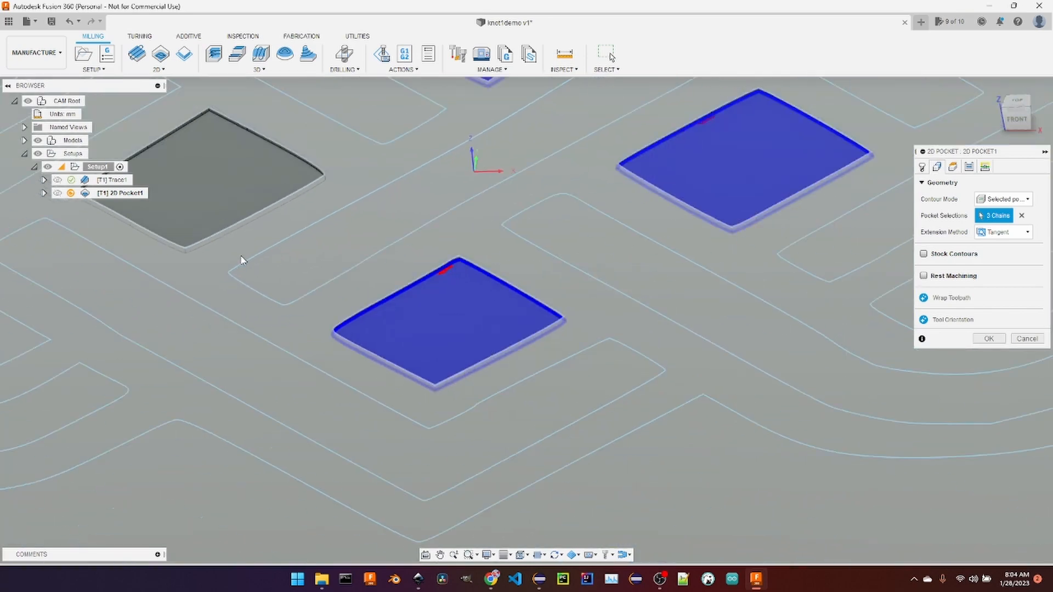
scroll(202, 126, up, 6)
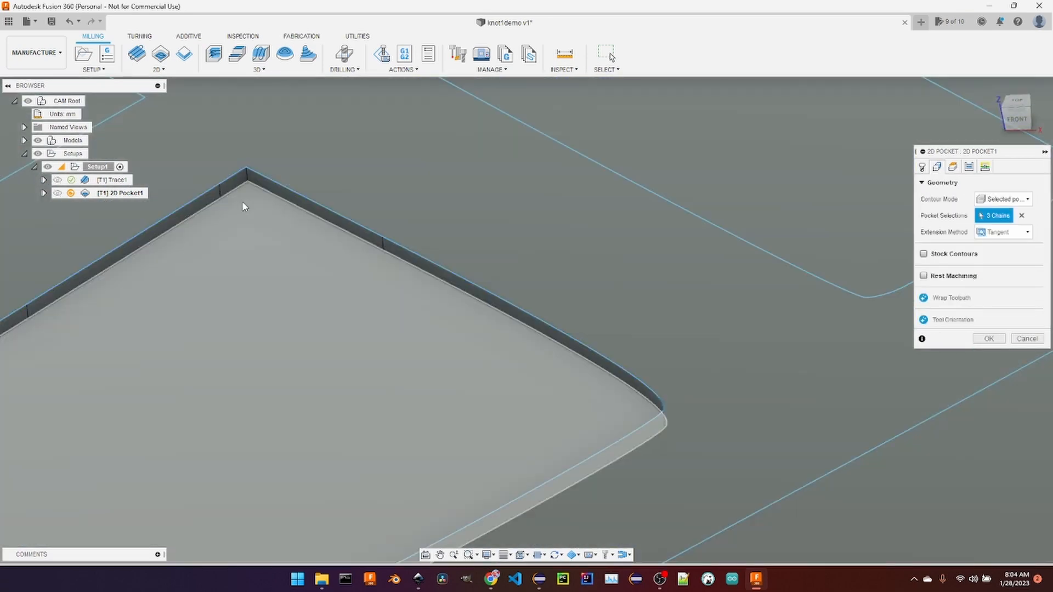
click(236, 190)
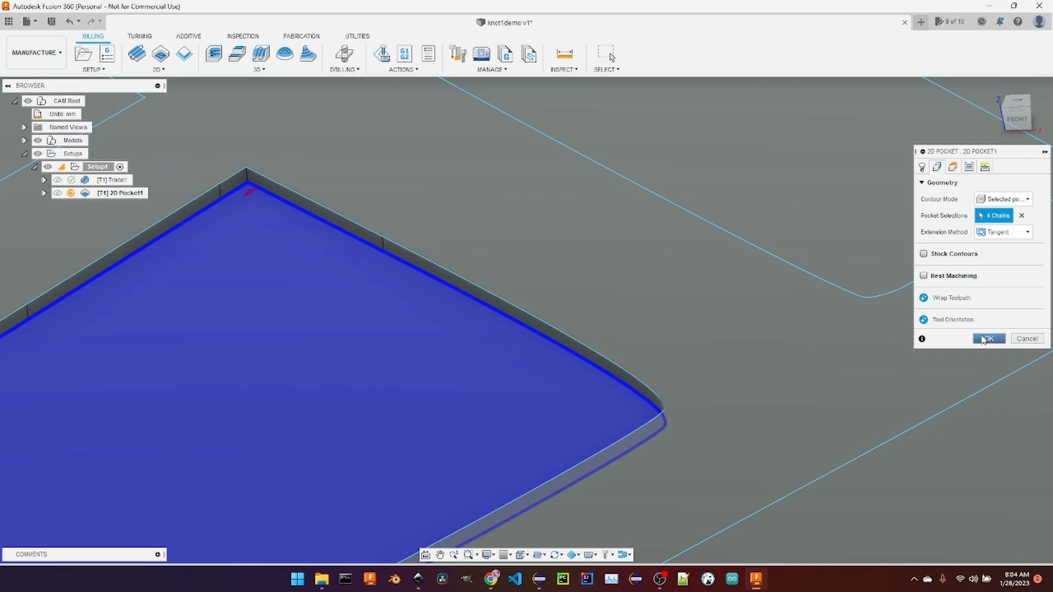
click(988, 339)
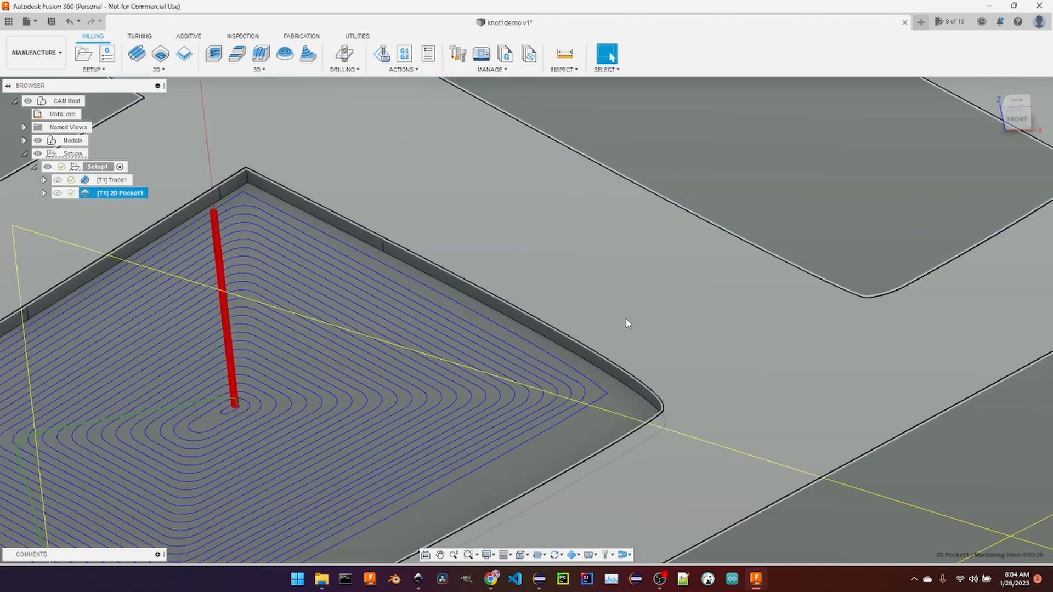
Examine the pocket toolpath in the four diamonds and compare it with the knot's trace toolpath
scroll(628, 323, down, 10)
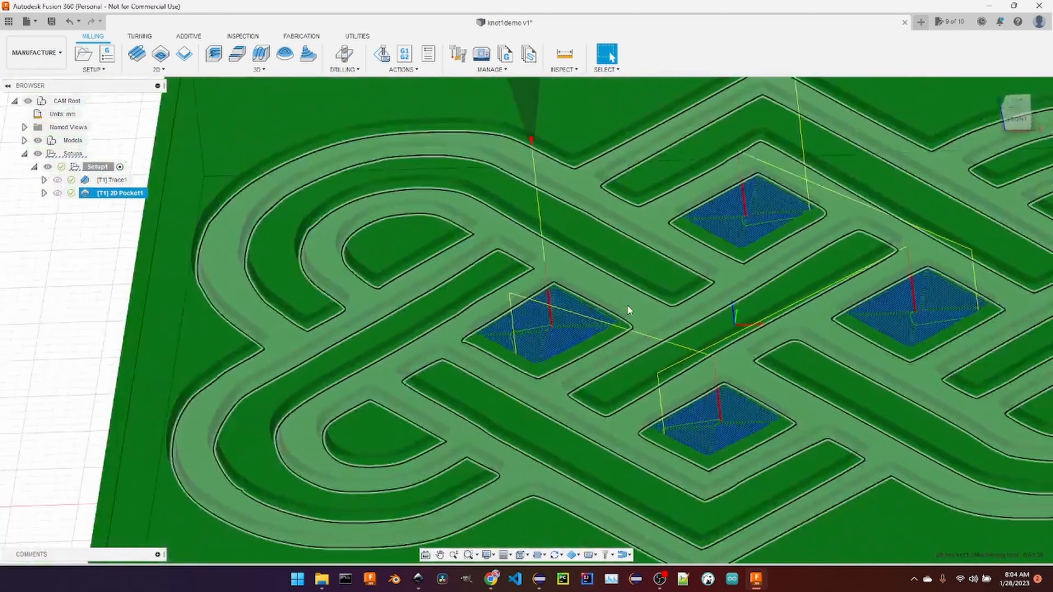
scroll(626, 304, down, 5)
shift+middle_drag(896, 312, 962, 331)
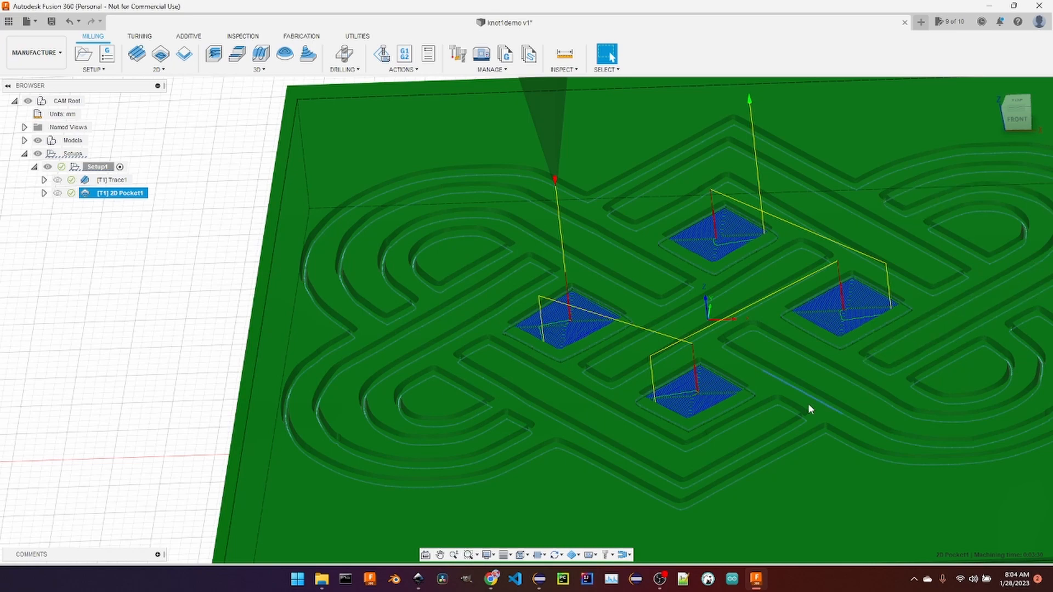
scroll(737, 373, up, 3)
scroll(737, 372, down, 7)
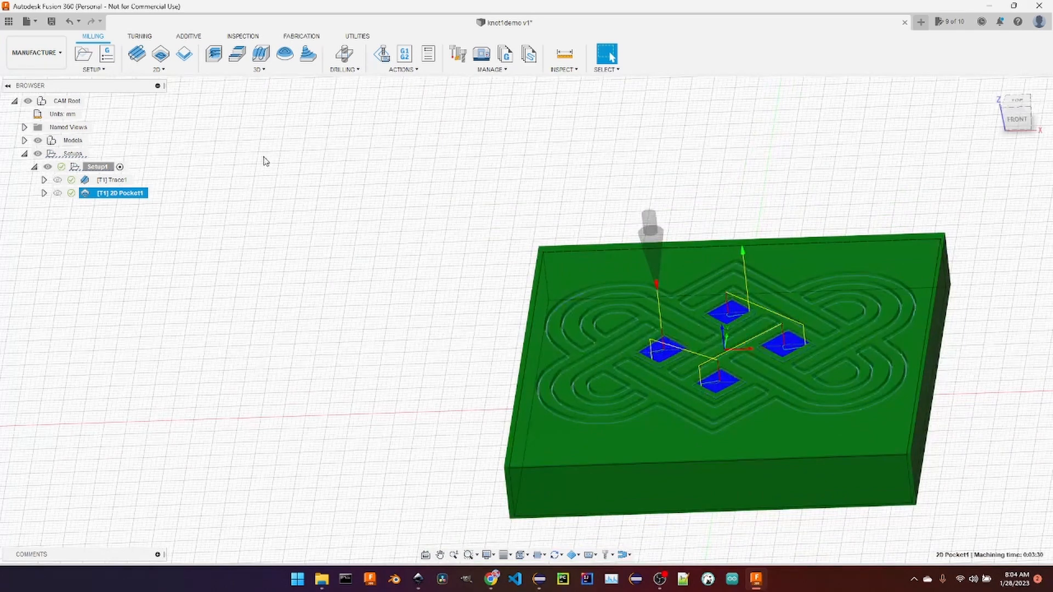
click(124, 180)
click(118, 192)
Post-process the trace operation into an NC program named knot1design
click(123, 181)
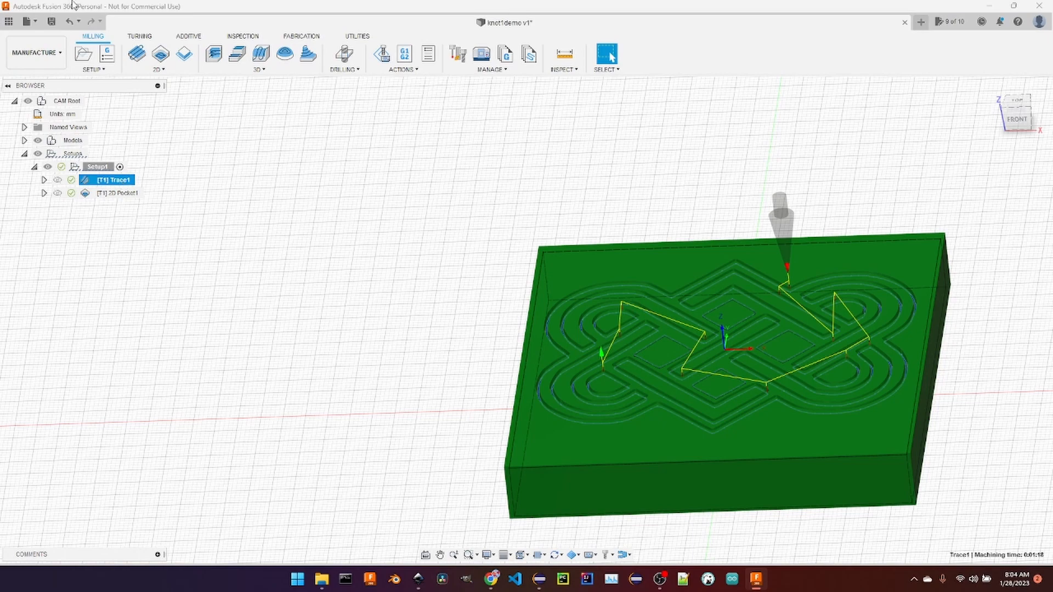
click(407, 55)
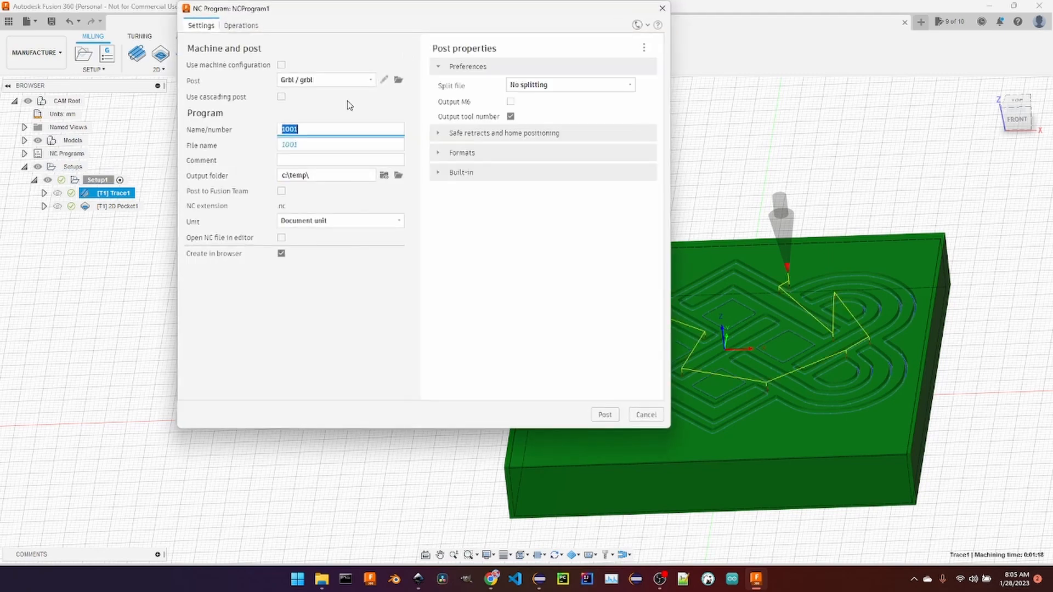
text(k)
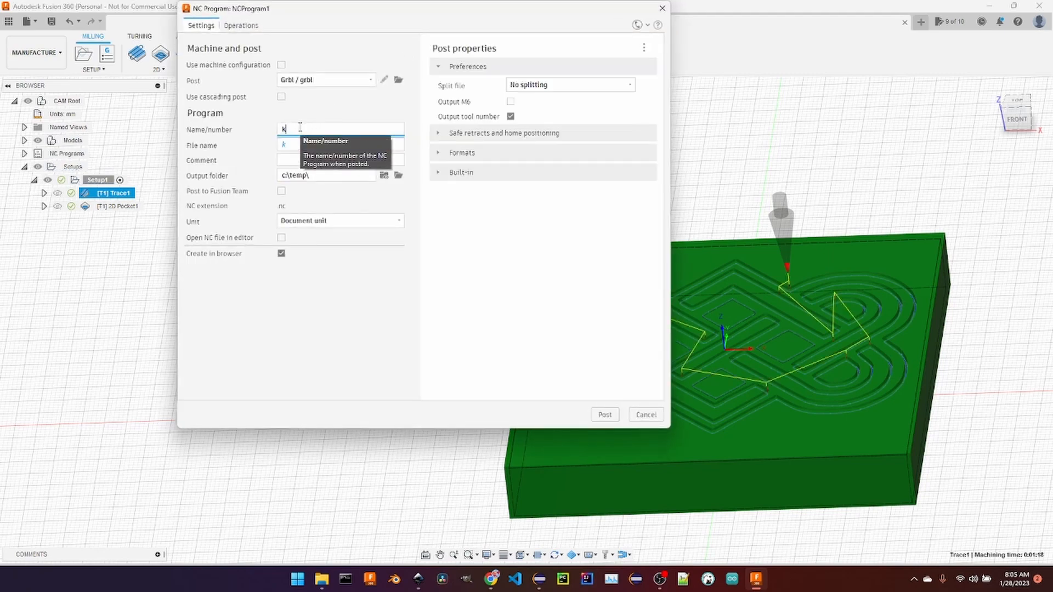
text(not1design)
key(Return)
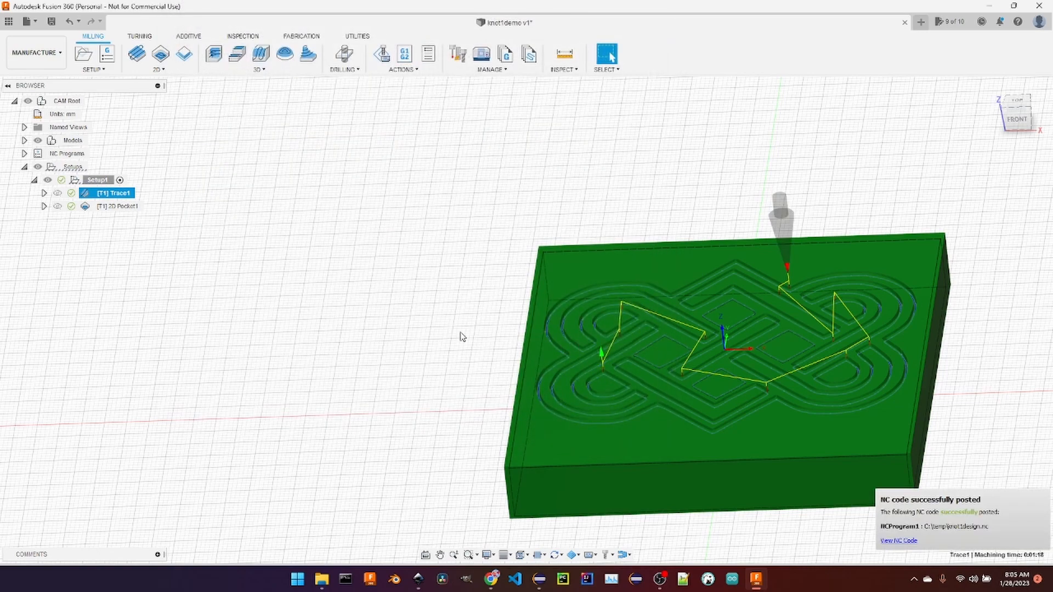
Look over the block with its trace toolpath and switch back to the Design workspace
scroll(376, 331, down, 4)
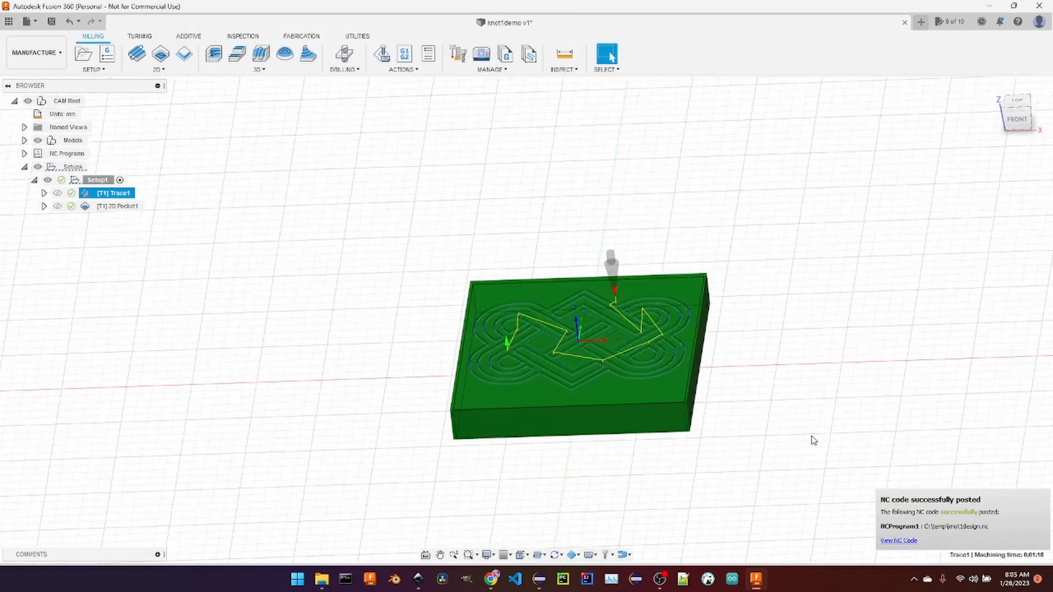
shift+middle_drag(813, 440, 789, 331)
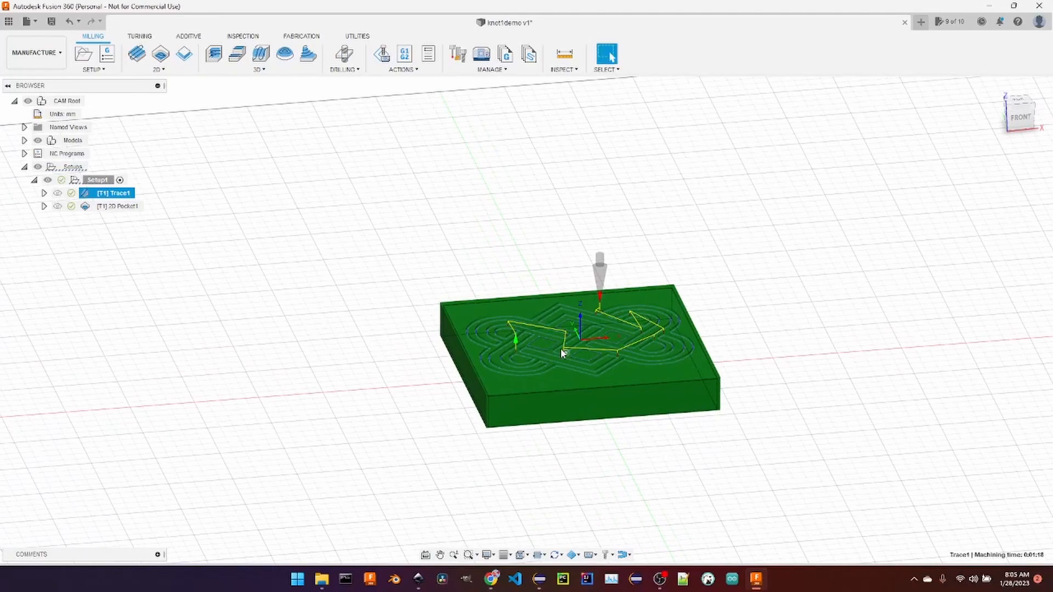
scroll(555, 337, up, 5)
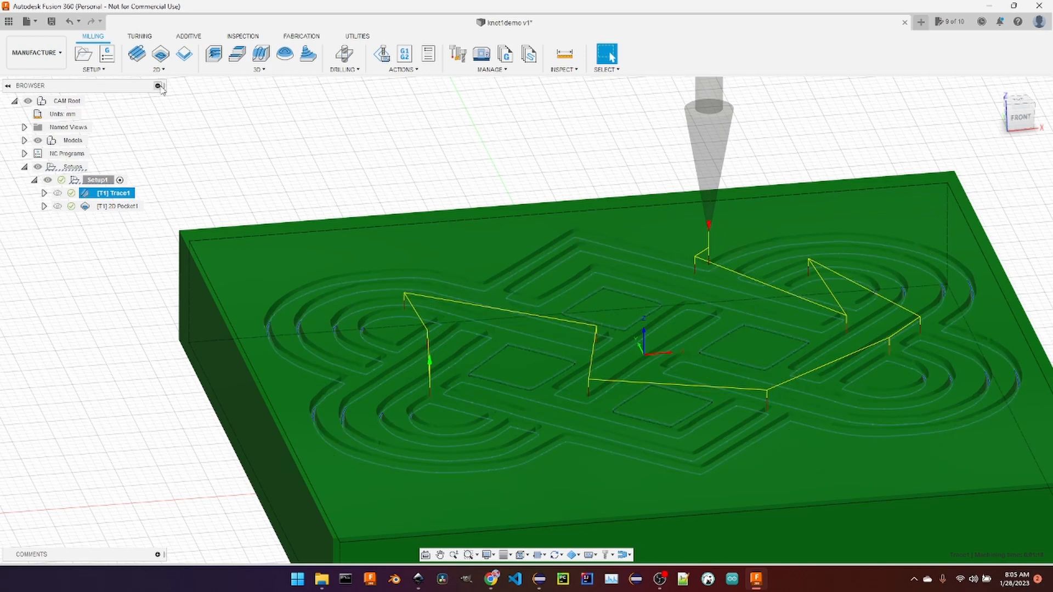
click(44, 65)
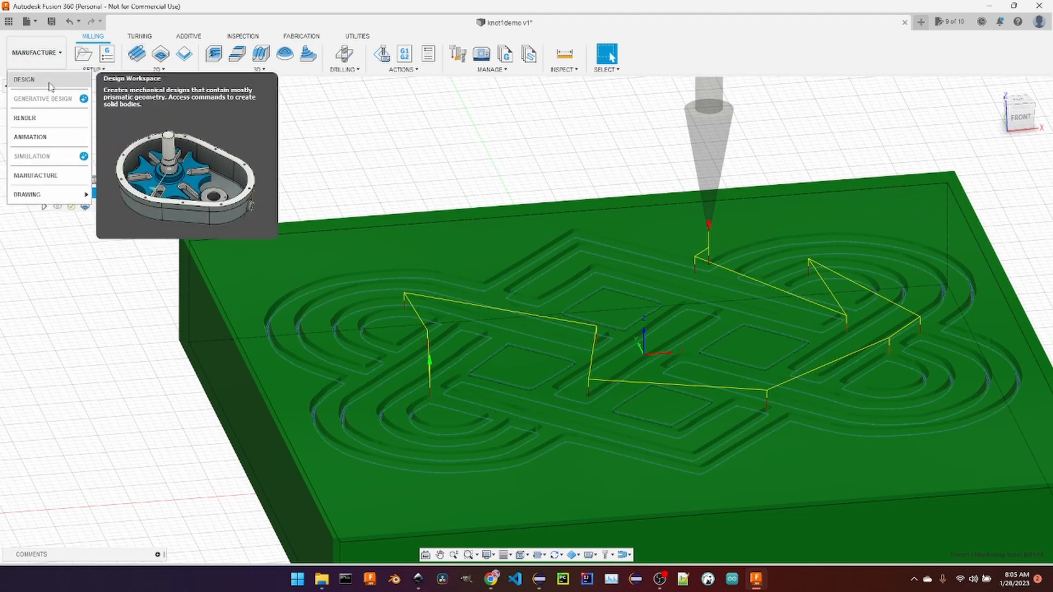
click(25, 79)
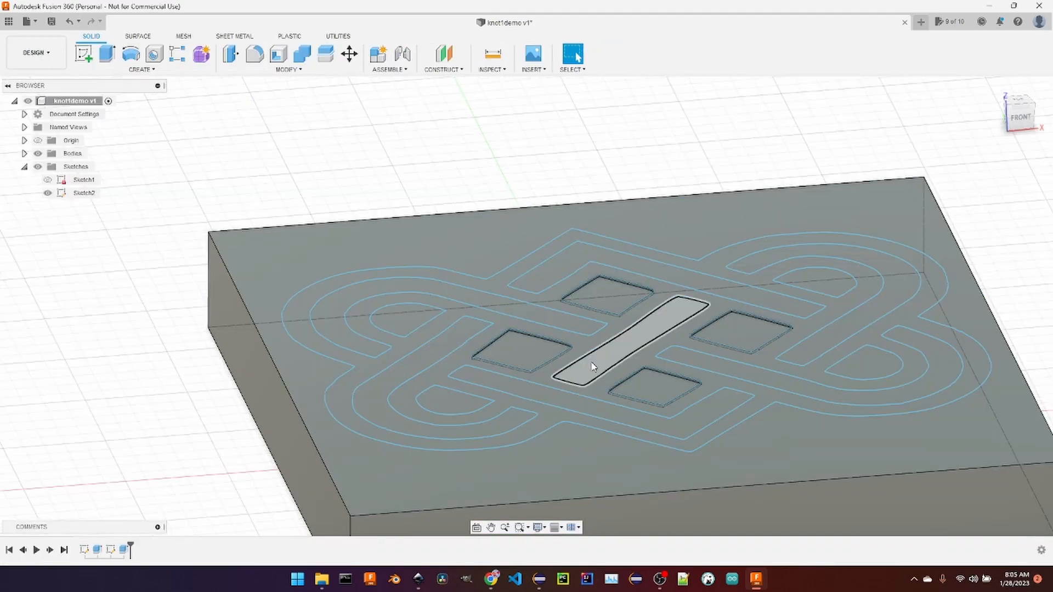
Edit Sketch2 and offset the outline of the knot's upper-left hooked strand inward by about 0.047 in, finishing the sketch
scroll(589, 356, up, 3)
scroll(589, 356, down, 4)
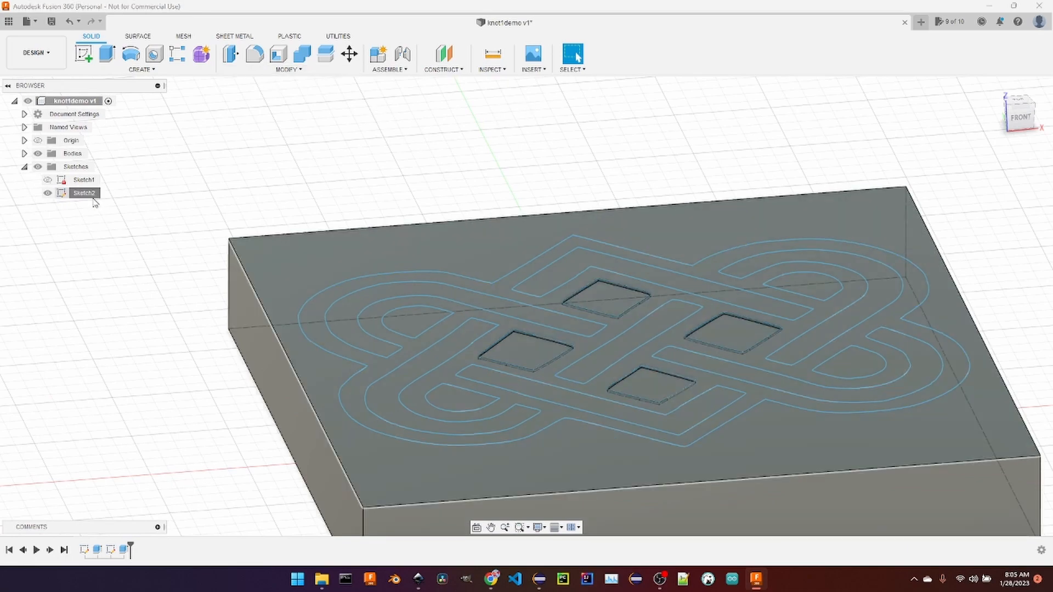
right_click(92, 196)
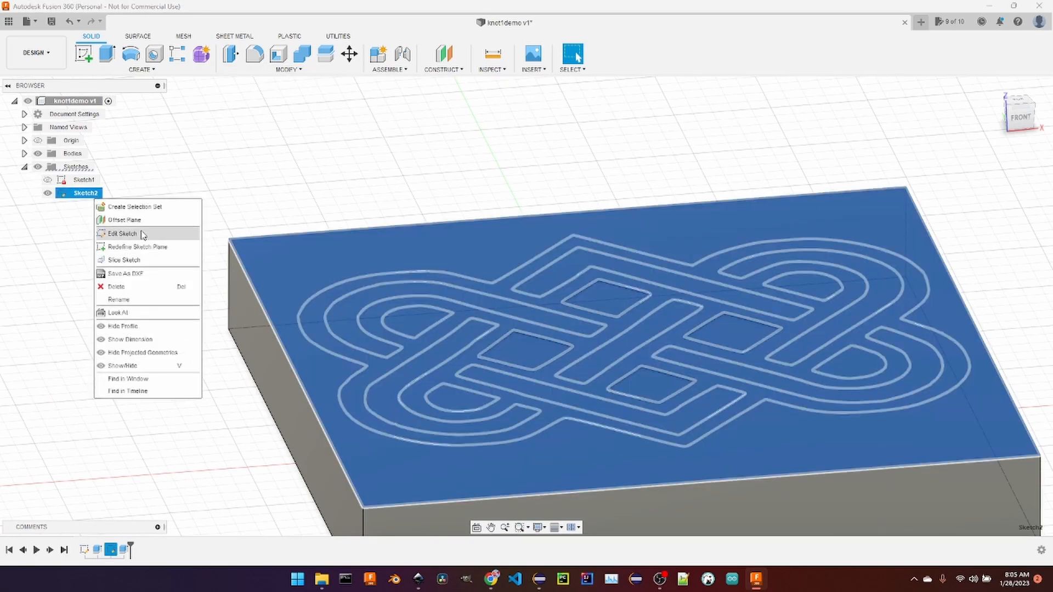
click(123, 234)
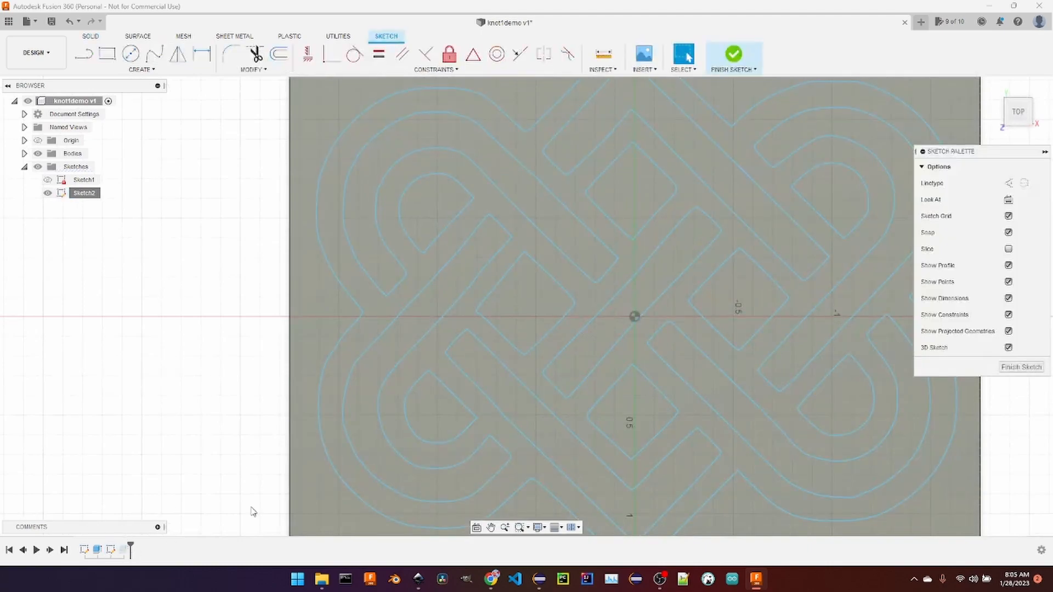
click(280, 54)
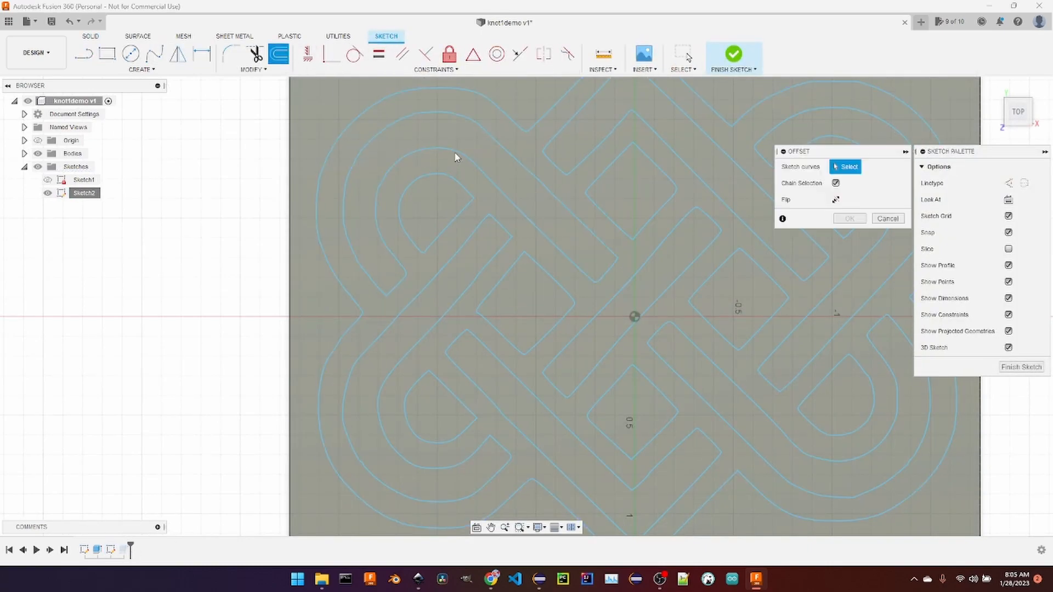
click(457, 157)
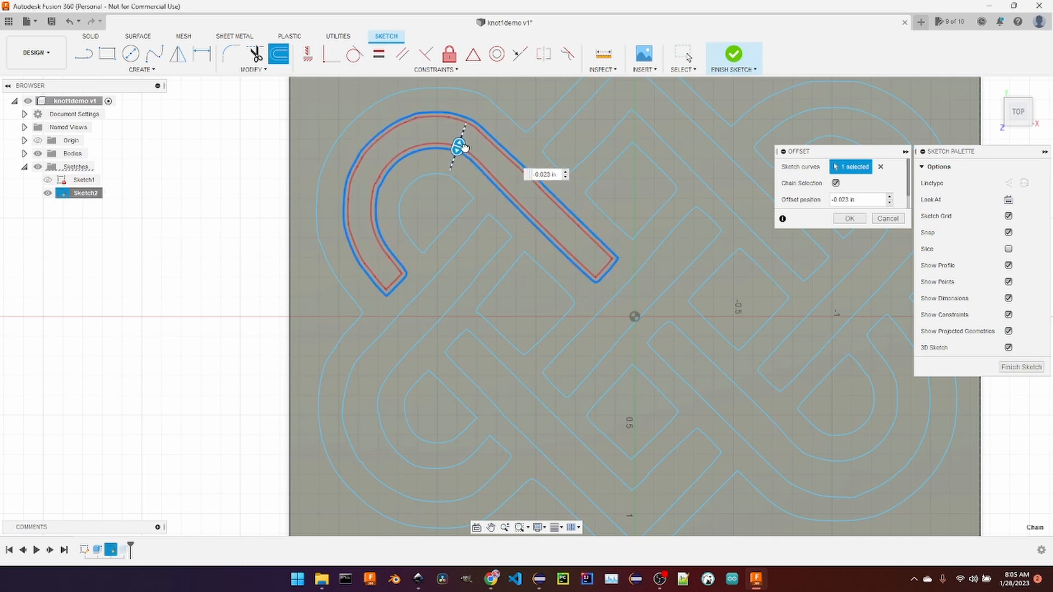
drag(463, 147, 469, 145)
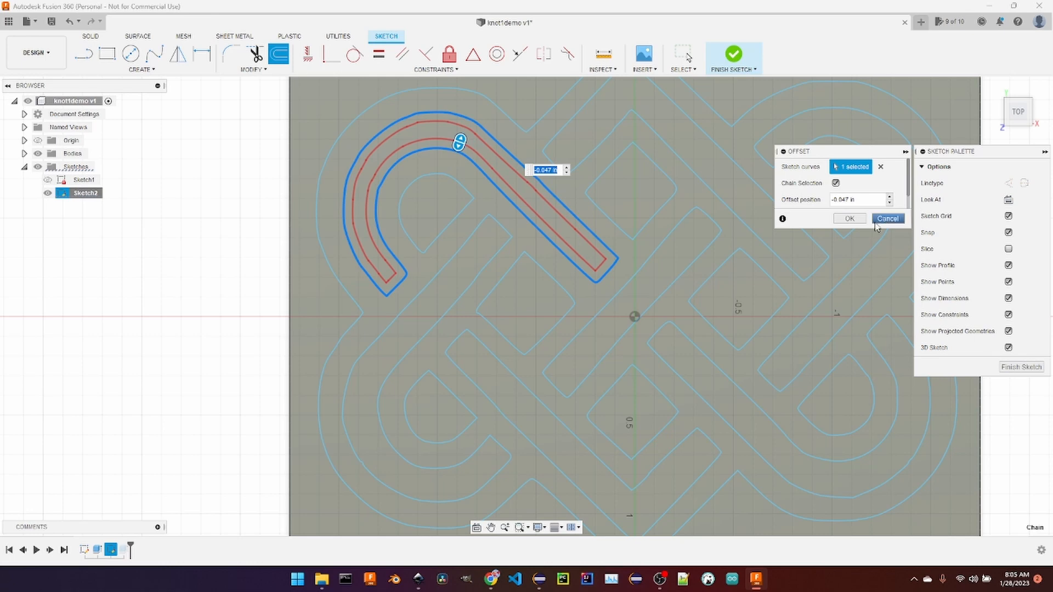
click(849, 219)
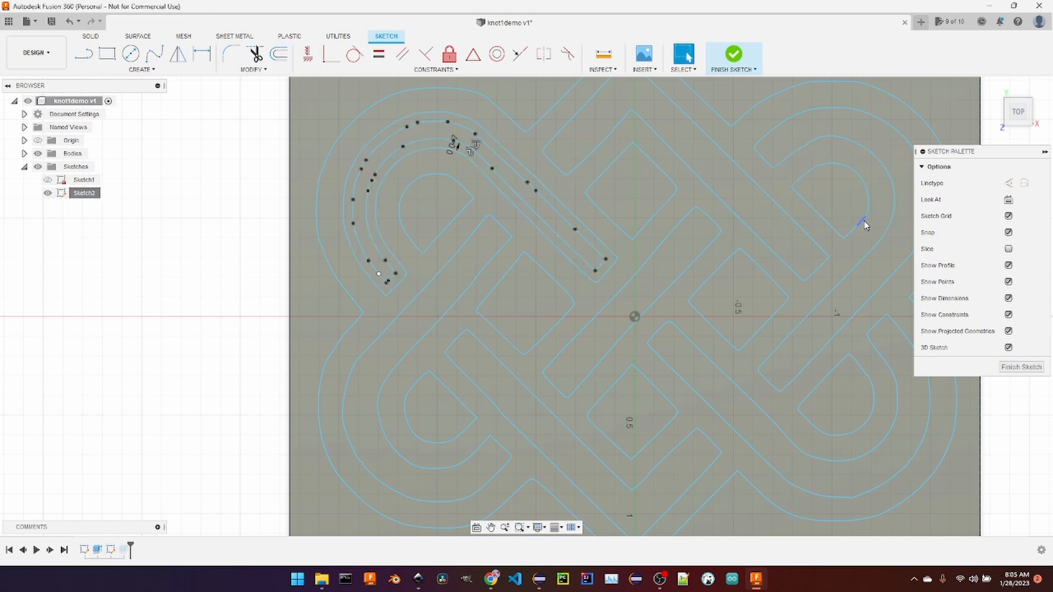
click(1020, 368)
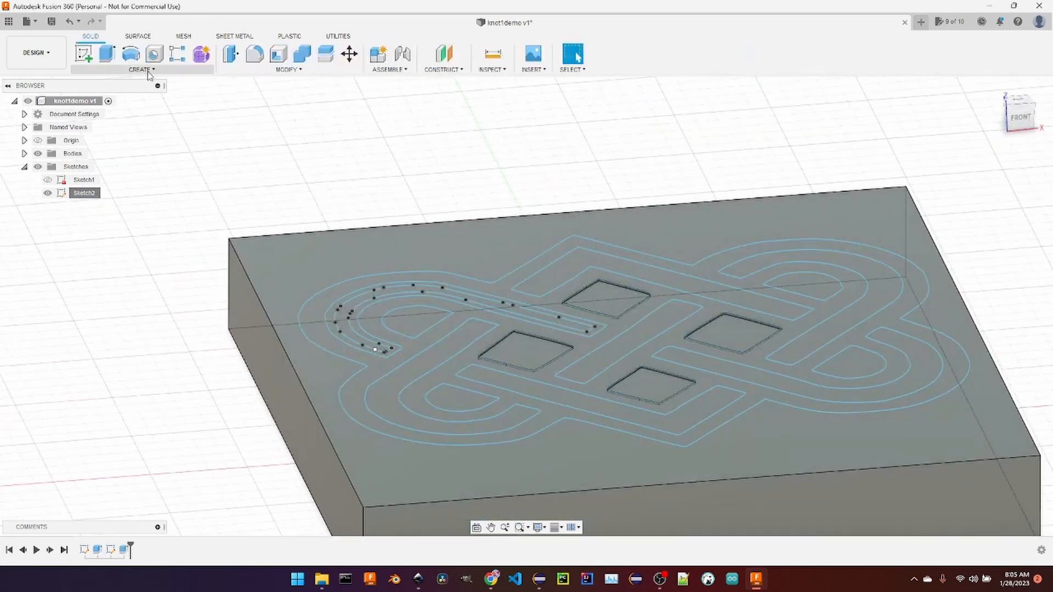
Switch to the Manufacture workspace and open the Trace1 operation for editing
click(36, 53)
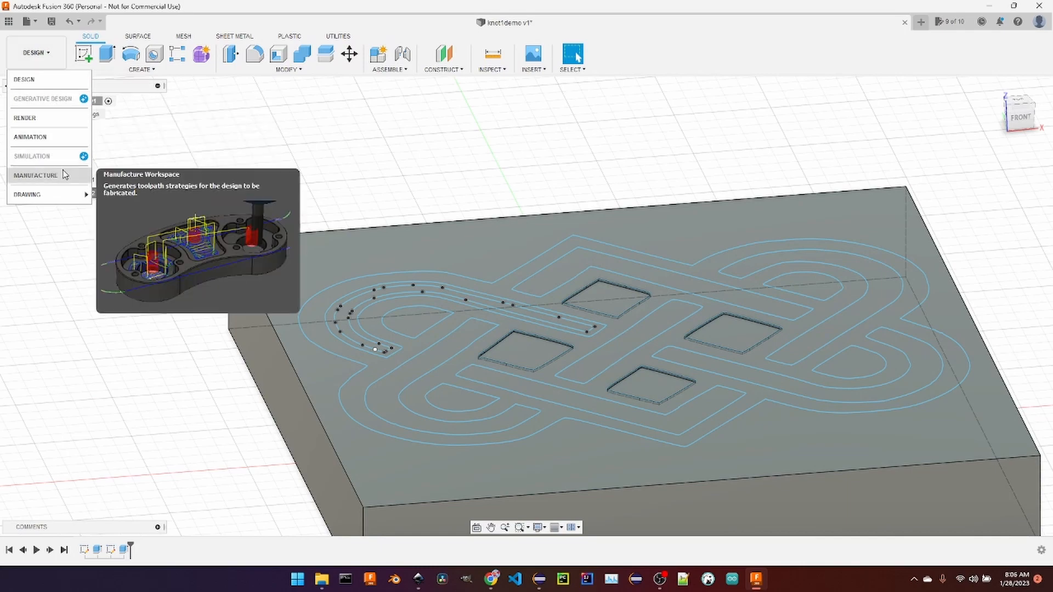
click(36, 175)
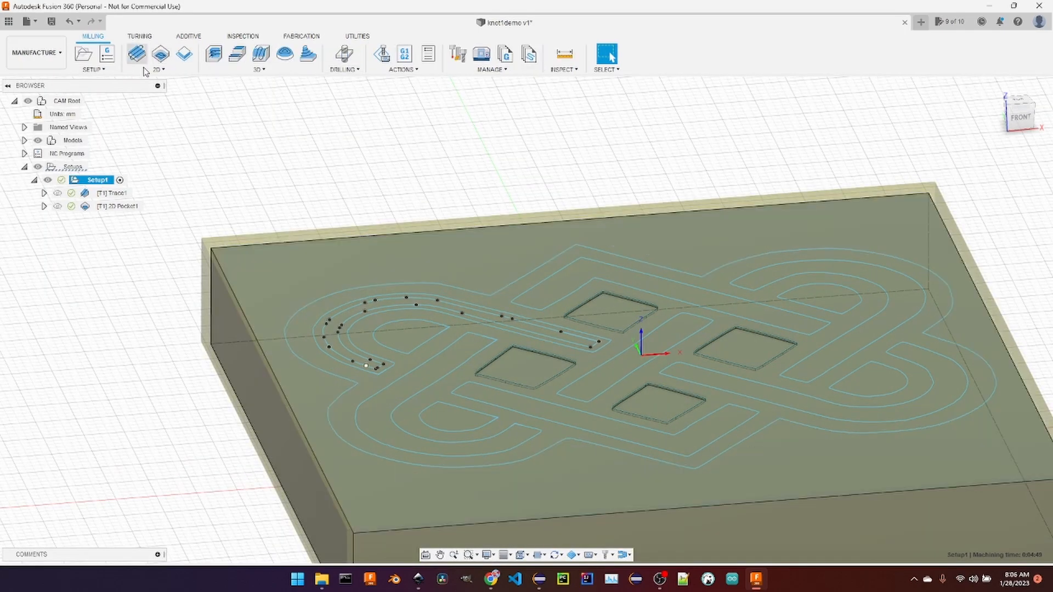
click(124, 194)
right_click(125, 195)
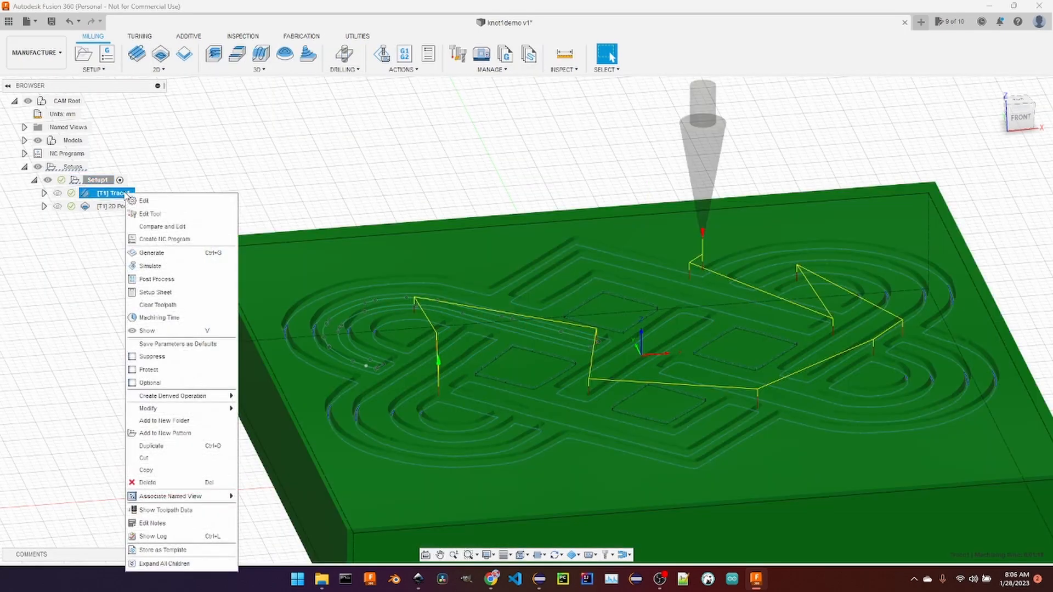
key(Escape)
right_click(123, 196)
click(140, 204)
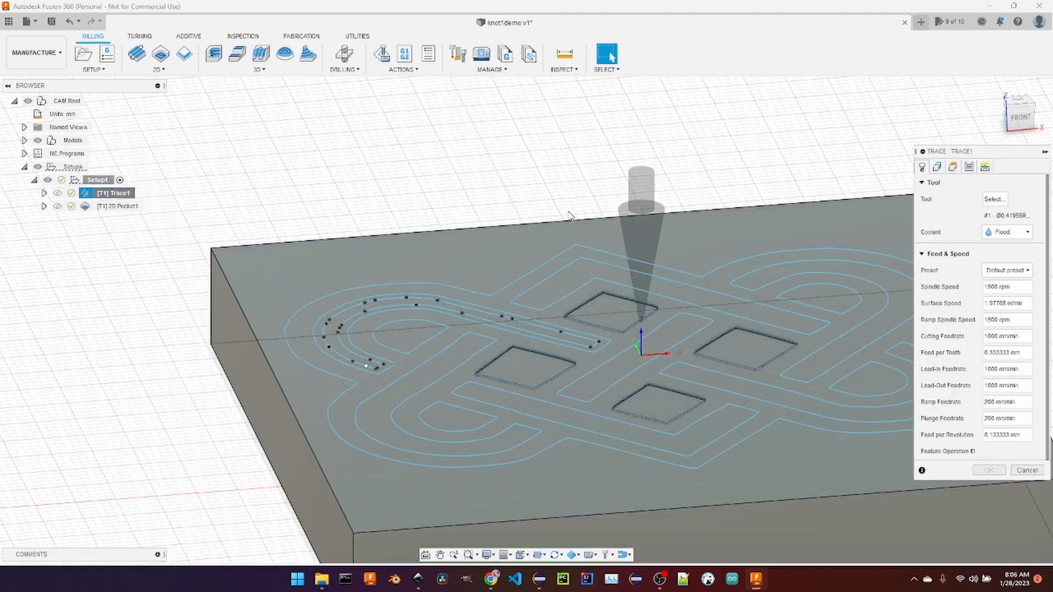
Add the hooked strand's inner offset outline to the trace's curve selections and regenerate the toolpath
click(937, 167)
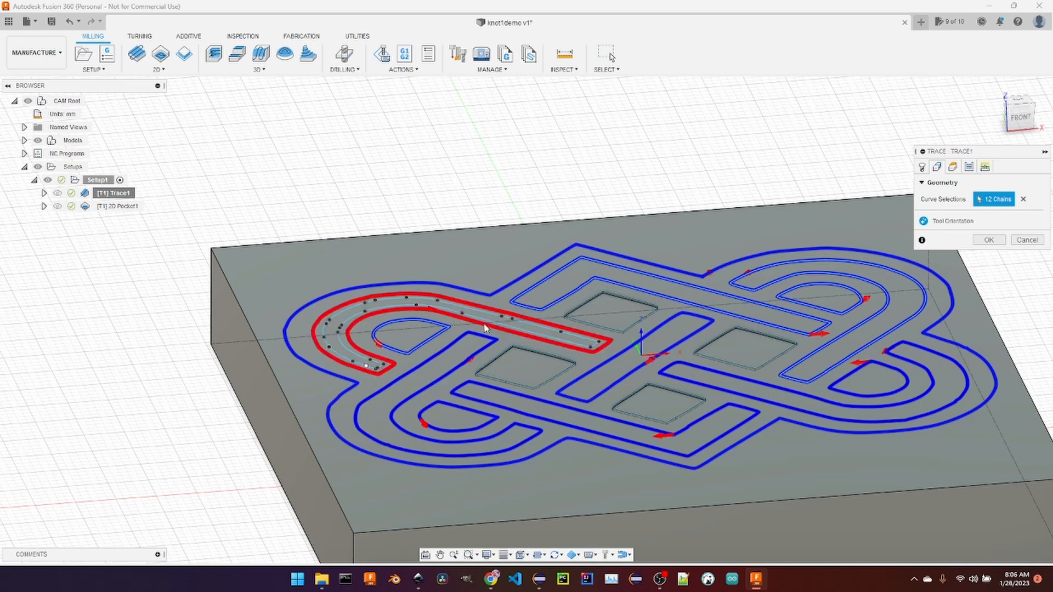
scroll(493, 326, down, 2)
scroll(494, 323, up, 6)
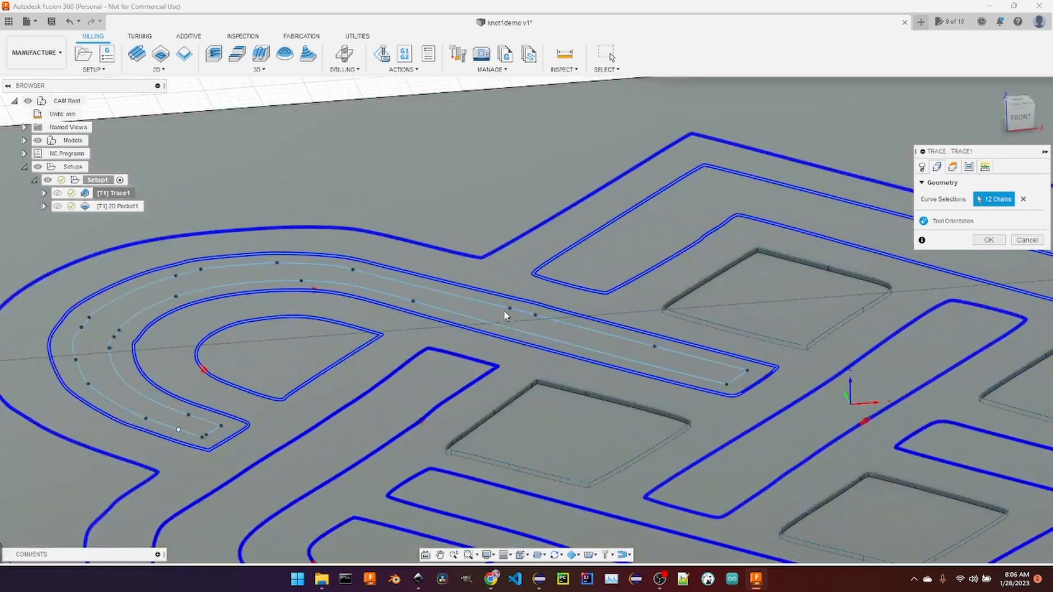
click(504, 308)
click(988, 241)
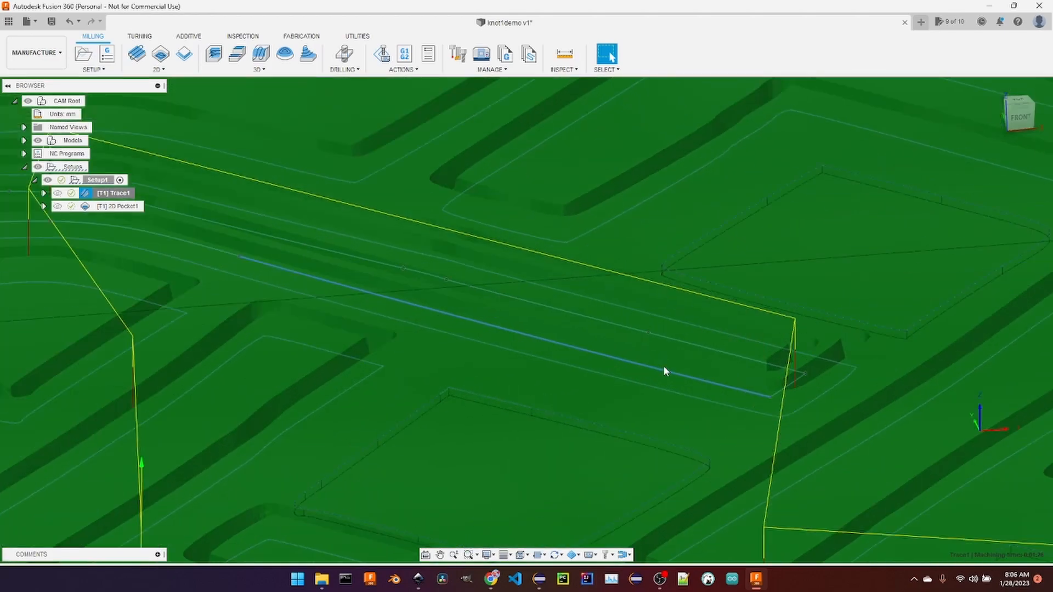
Look over the updated trace toolpath on the block and open its machining simulation
scroll(663, 365, down, 8)
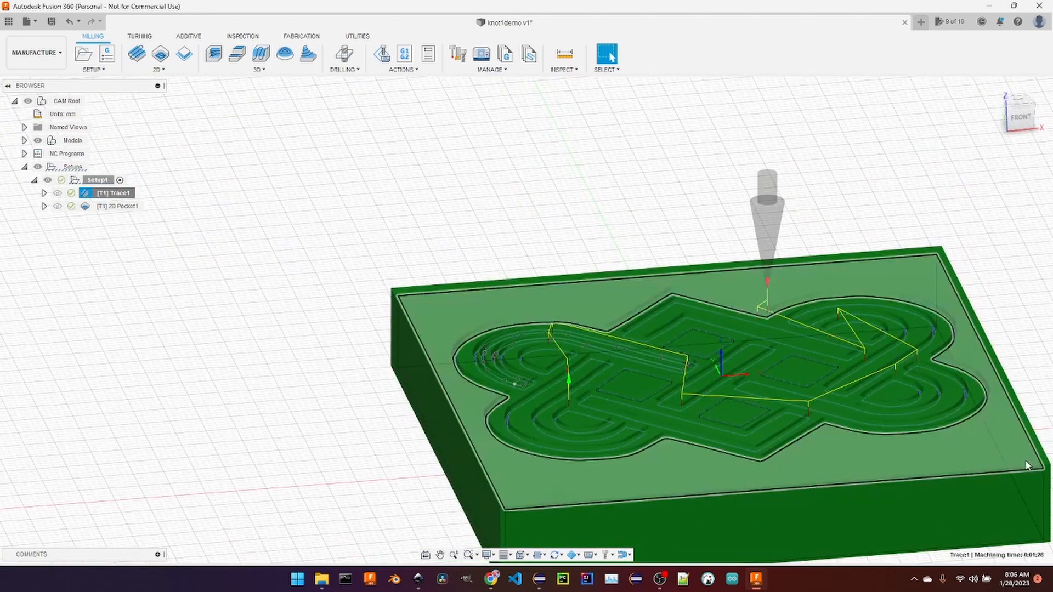
scroll(215, 290, down, 3)
scroll(501, 363, up, 2)
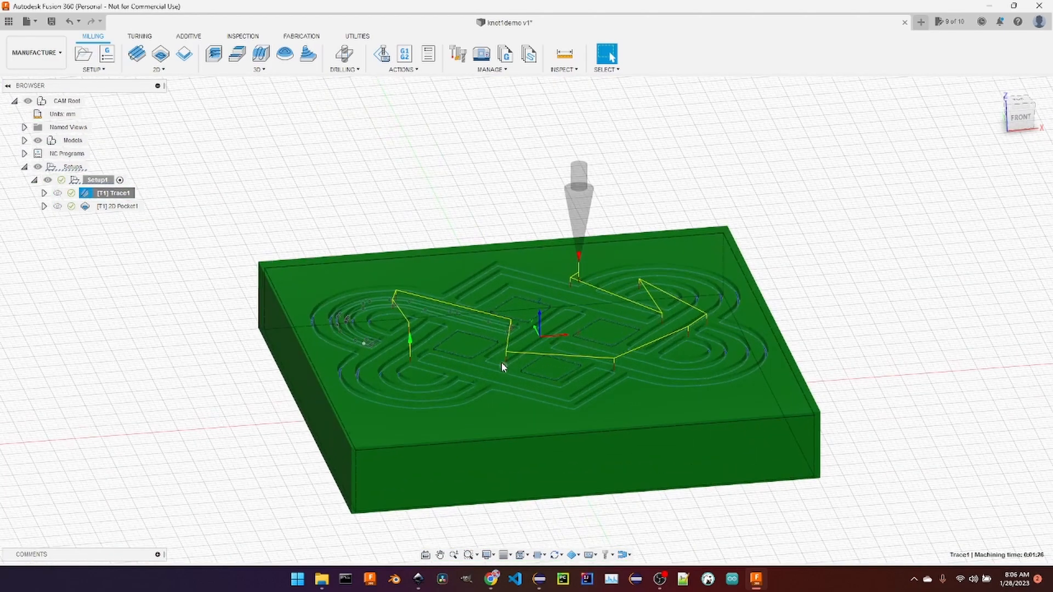
click(384, 55)
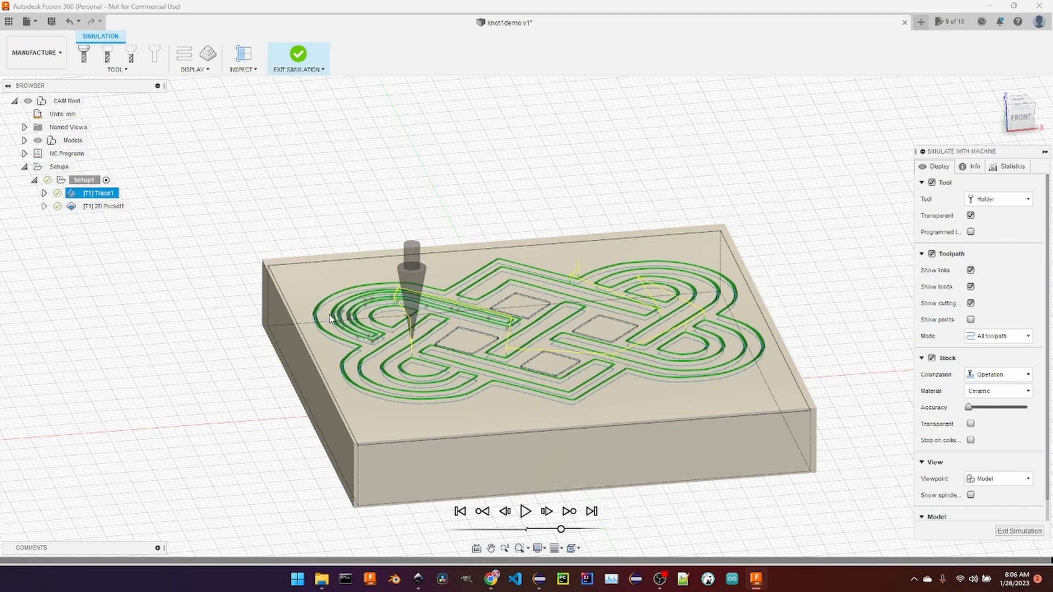
Return to the Design workspace and open Sketch2 for editing
click(36, 52)
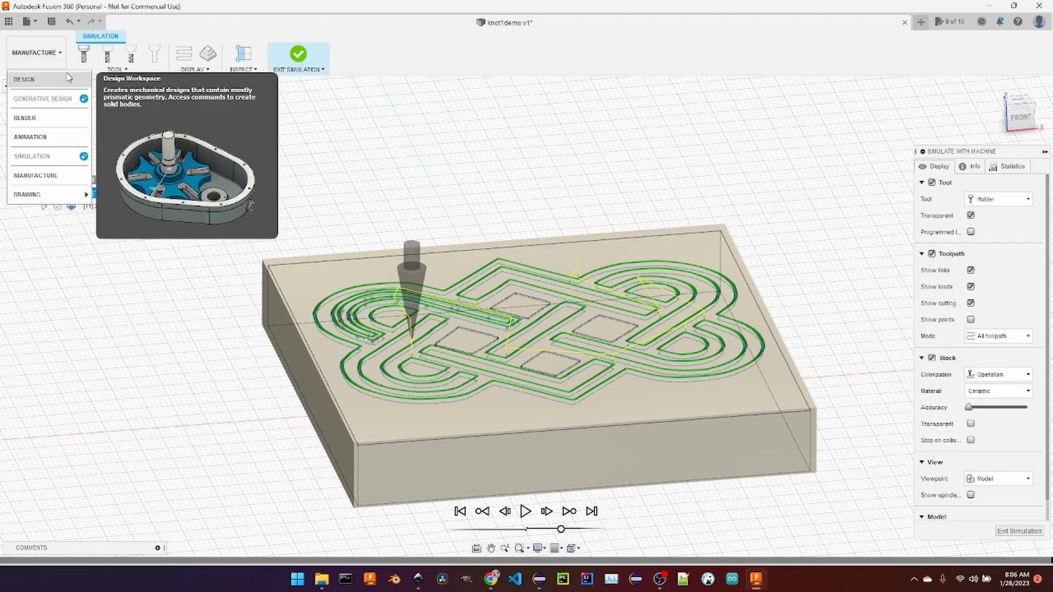
click(39, 87)
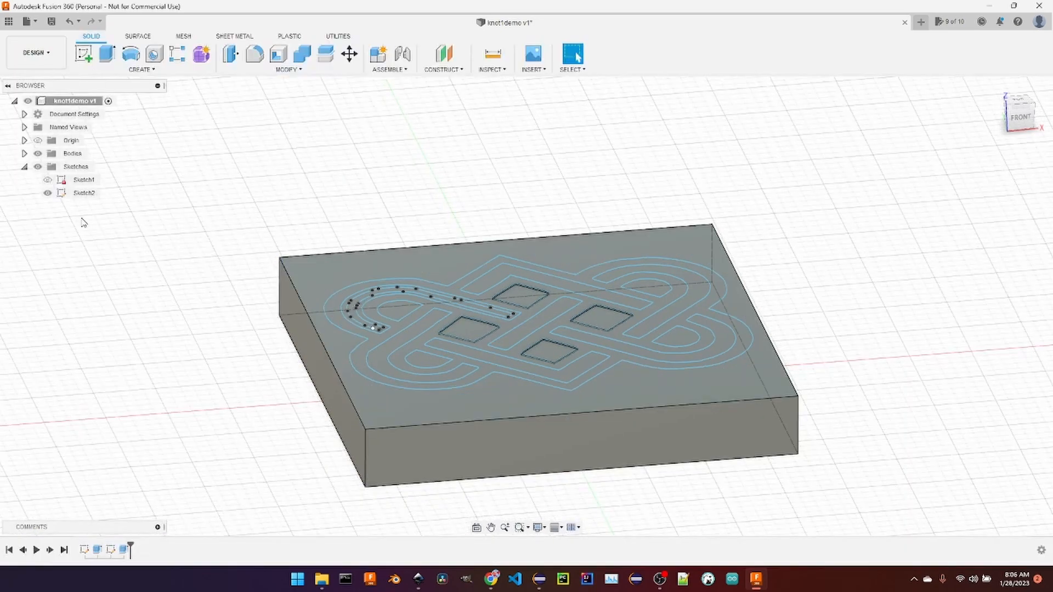
right_click(86, 193)
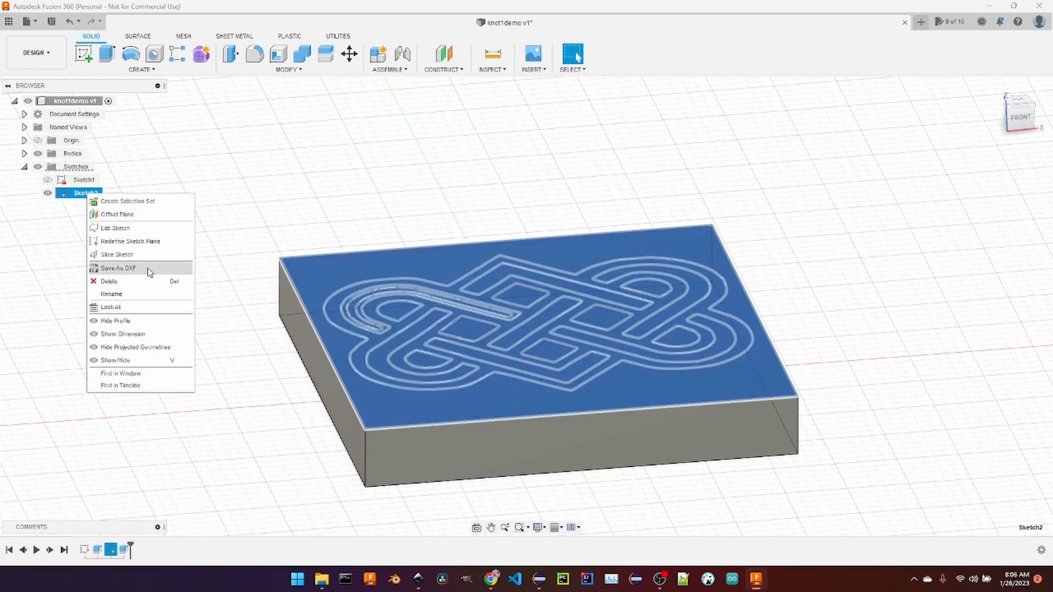
click(153, 229)
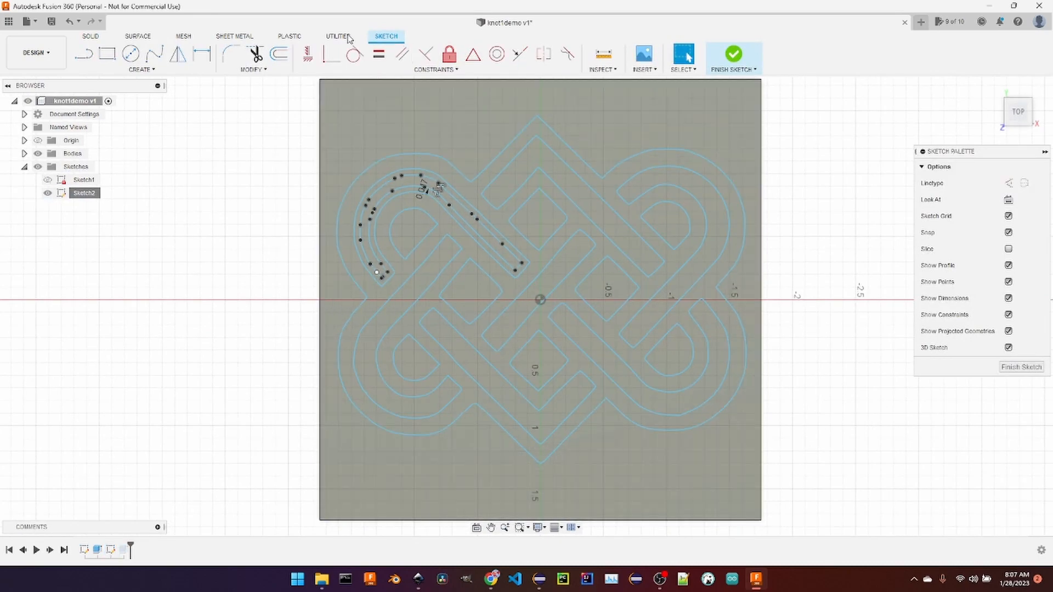
Offset the hooked strand's original outline outward by about 0.06 in and finish the sketch
key(o)
click(441, 185)
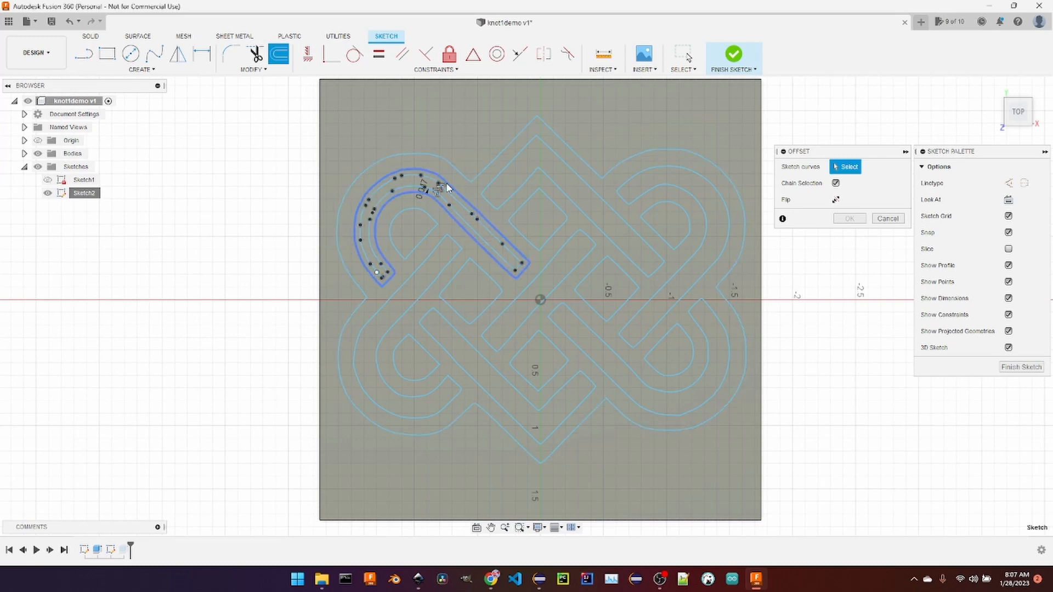
click(448, 188)
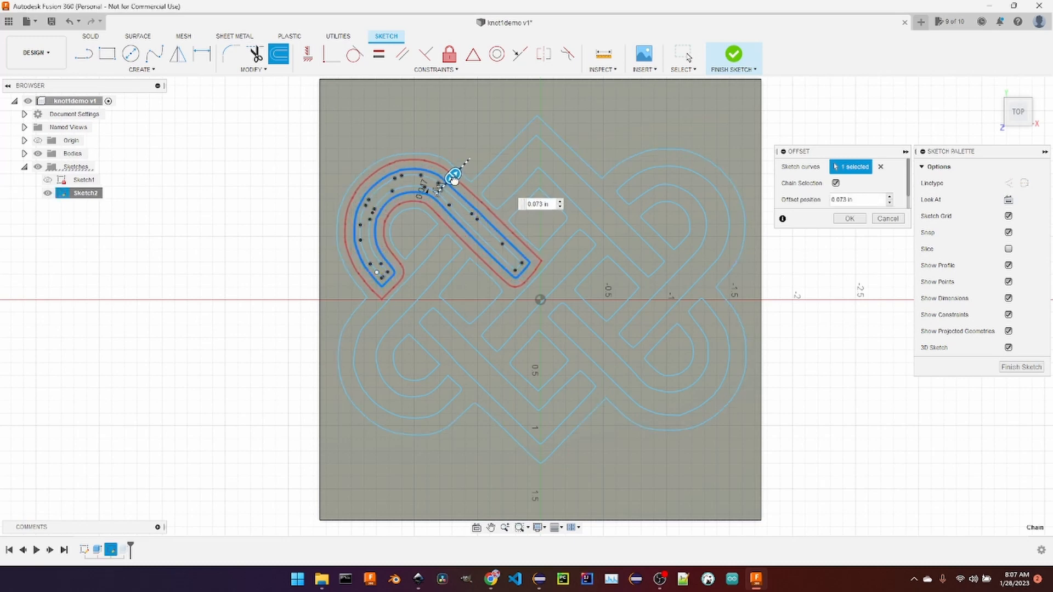
drag(454, 178, 453, 181)
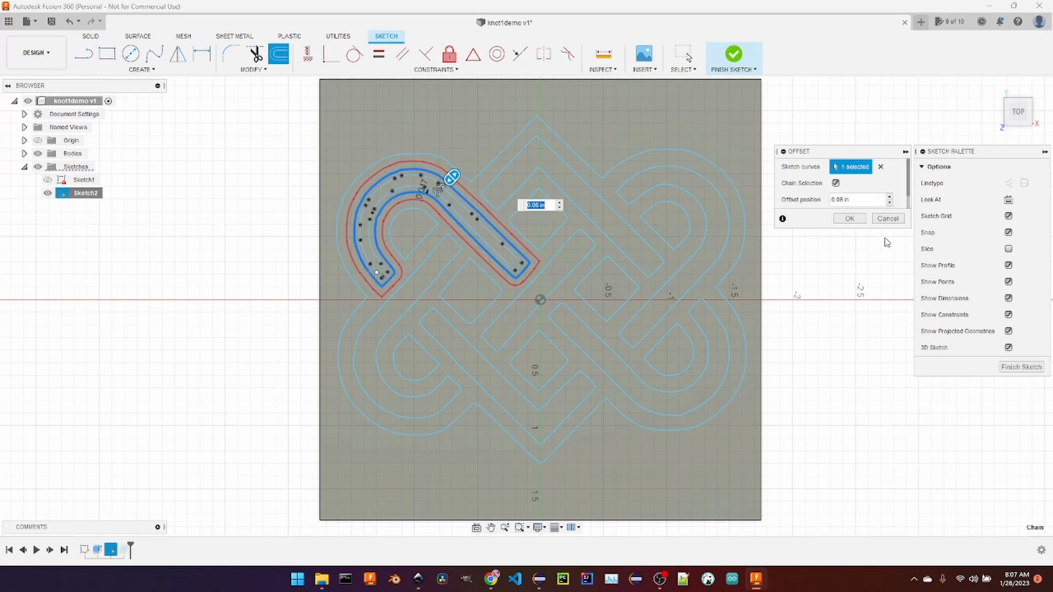
click(849, 218)
click(1021, 367)
Go back to the Manufacture workspace and reopen the Trace1 operation's settings
click(51, 65)
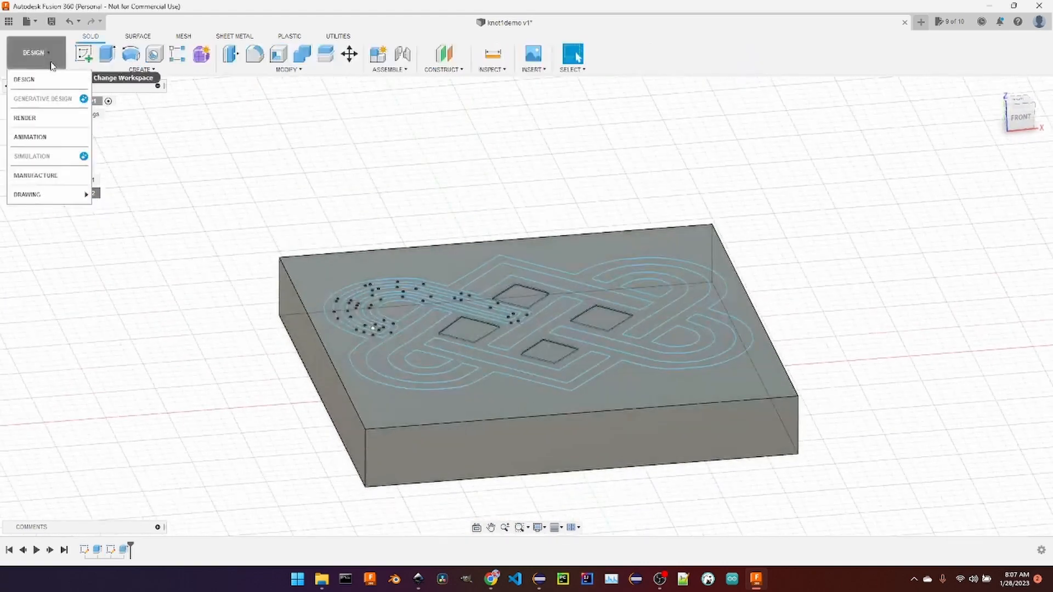
click(34, 175)
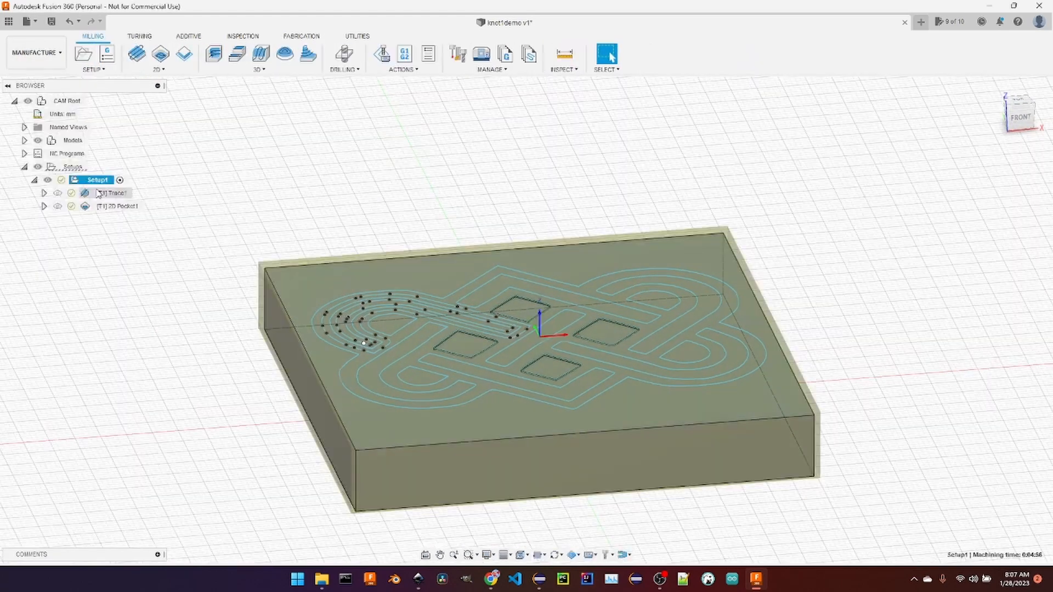
click(112, 193)
right_click(121, 195)
click(147, 205)
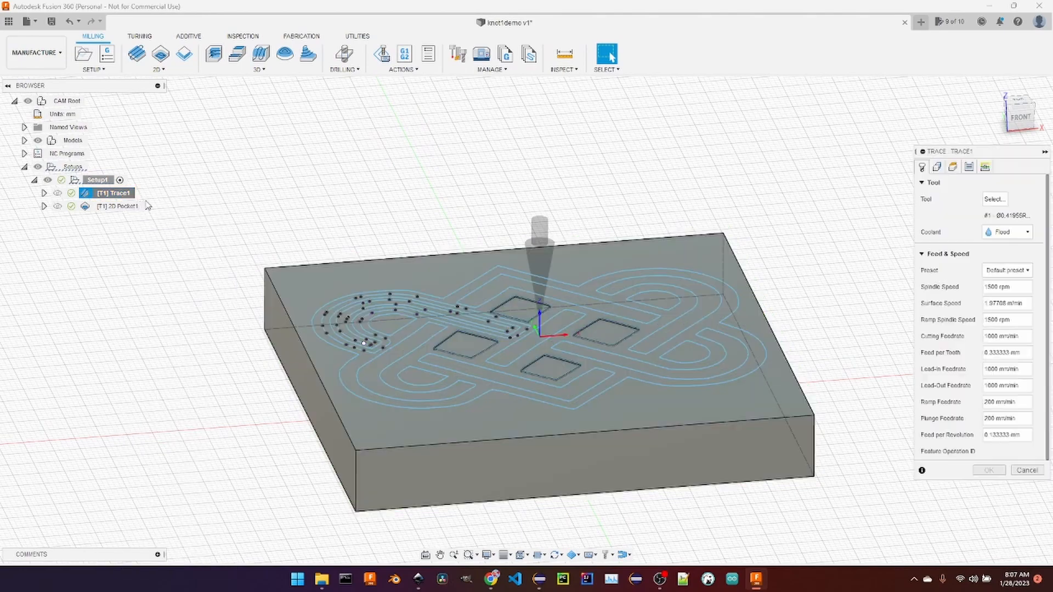
In Trace1's curve selection, replace the hooked strand's middle original outline with its outermost offset outline
scroll(370, 334, down, 4)
scroll(379, 323, up, 8)
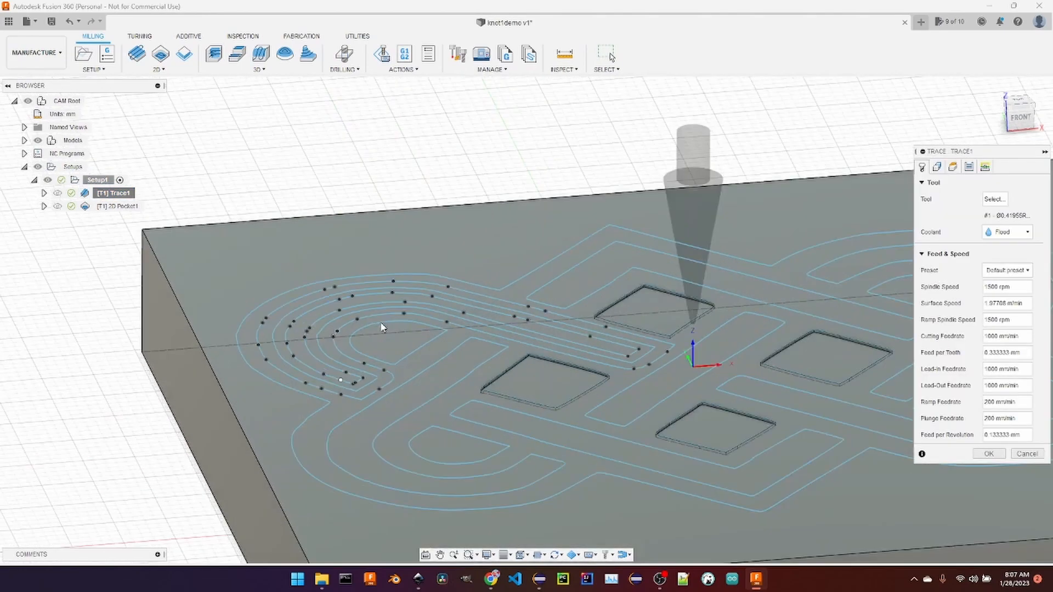
click(938, 168)
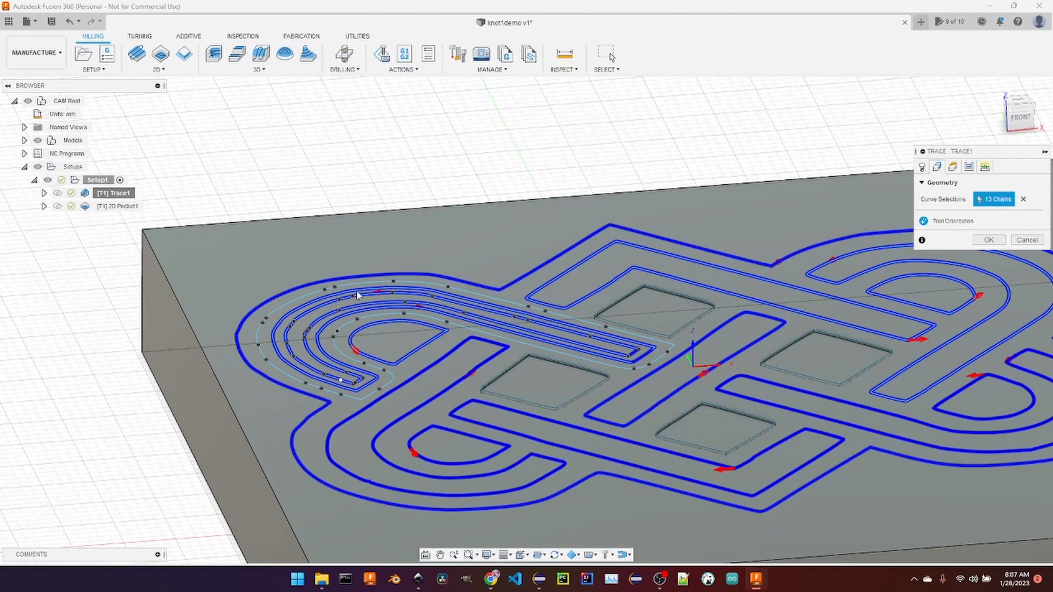
scroll(340, 307, down, 3)
scroll(295, 340, up, 7)
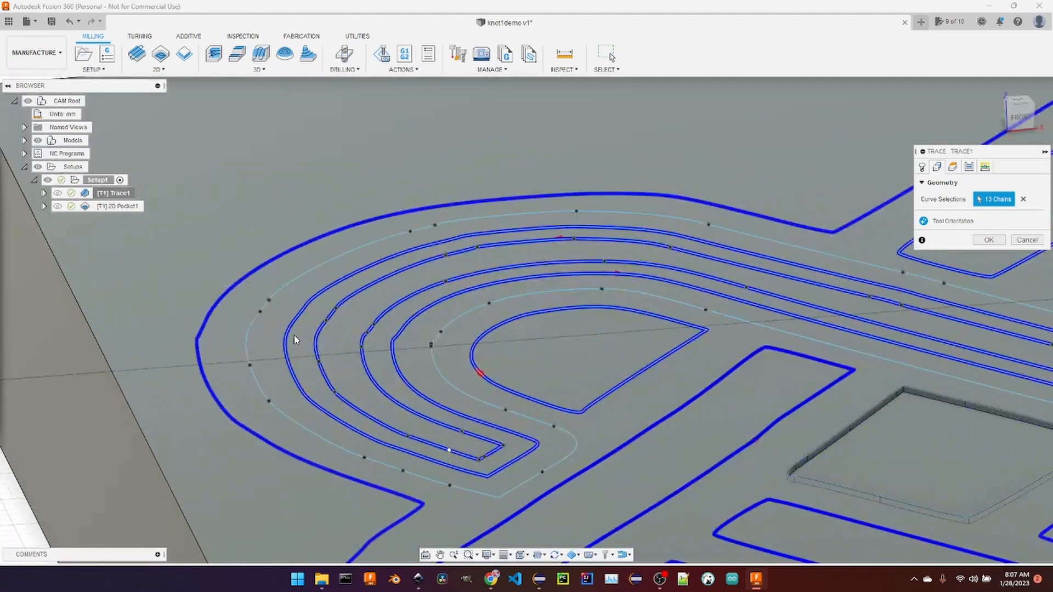
click(294, 329)
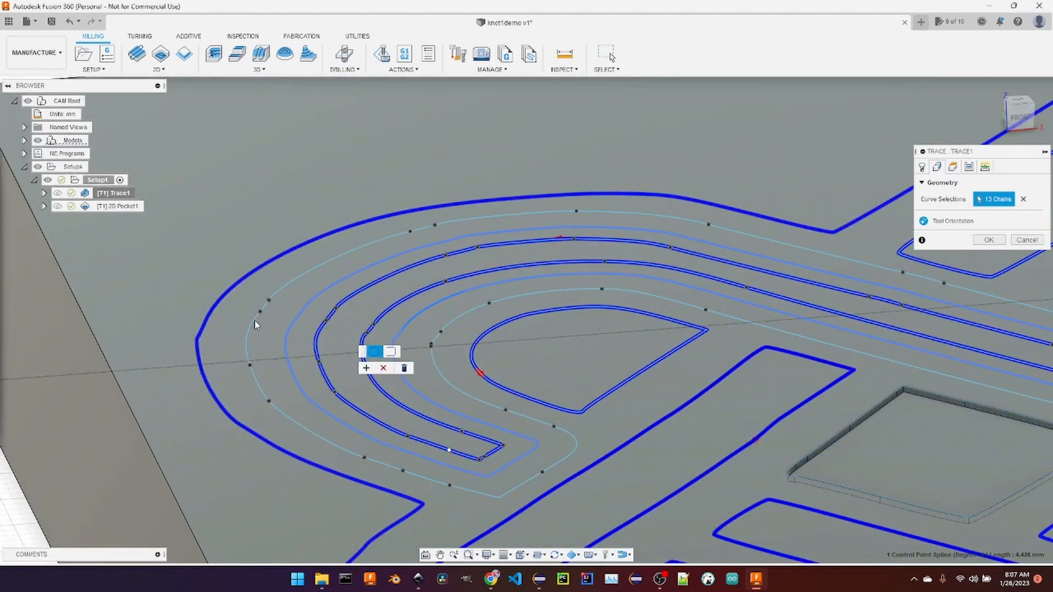
scroll(276, 341, up, 2)
scroll(276, 342, down, 3)
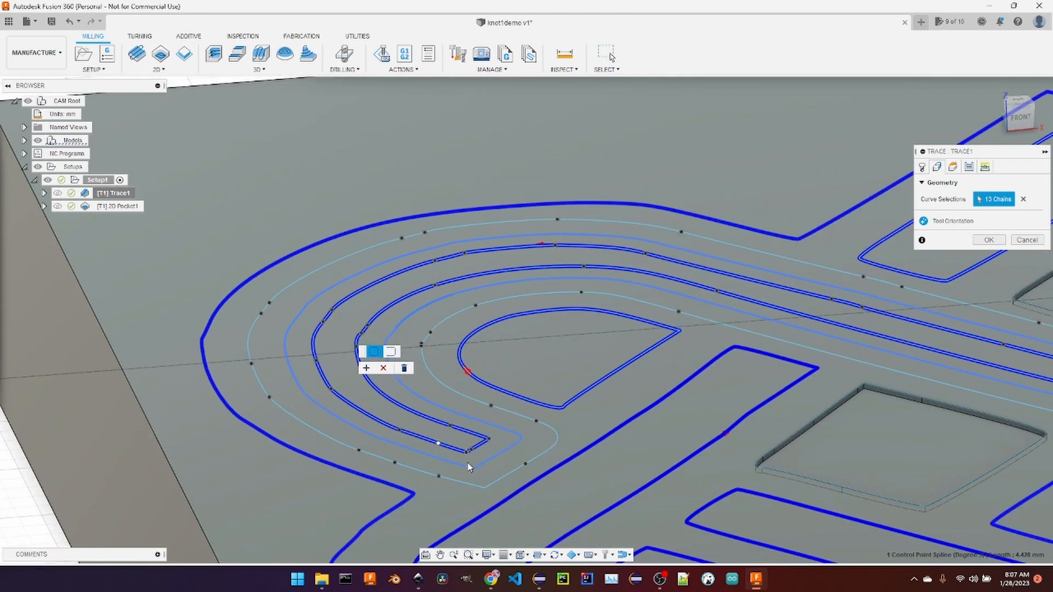
click(404, 368)
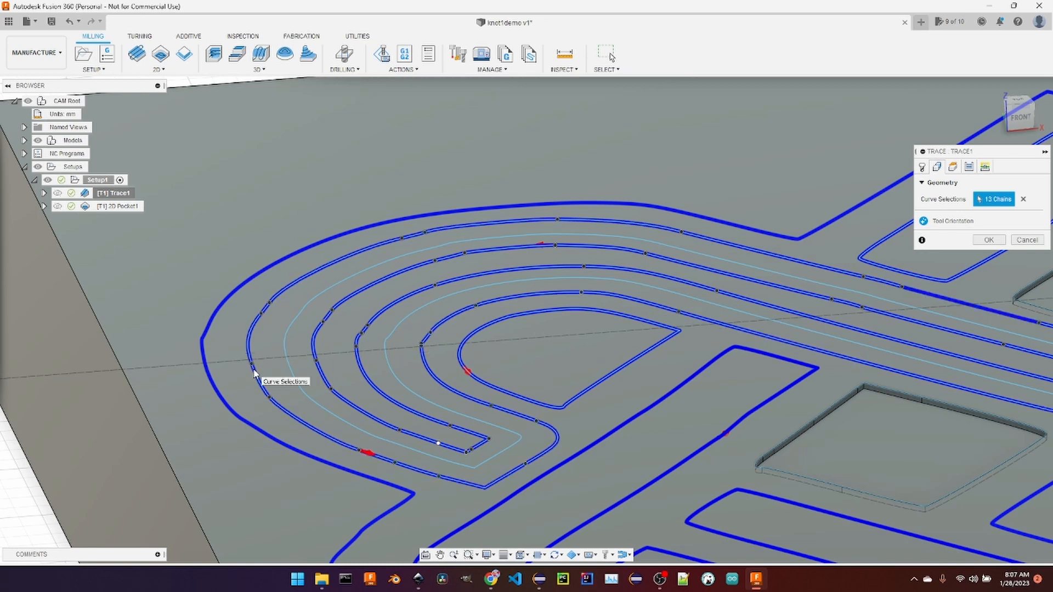
Remove the hooked strand's innermost and outermost offset outlines from Trace1's curve selection and accept the operation
click(747, 291)
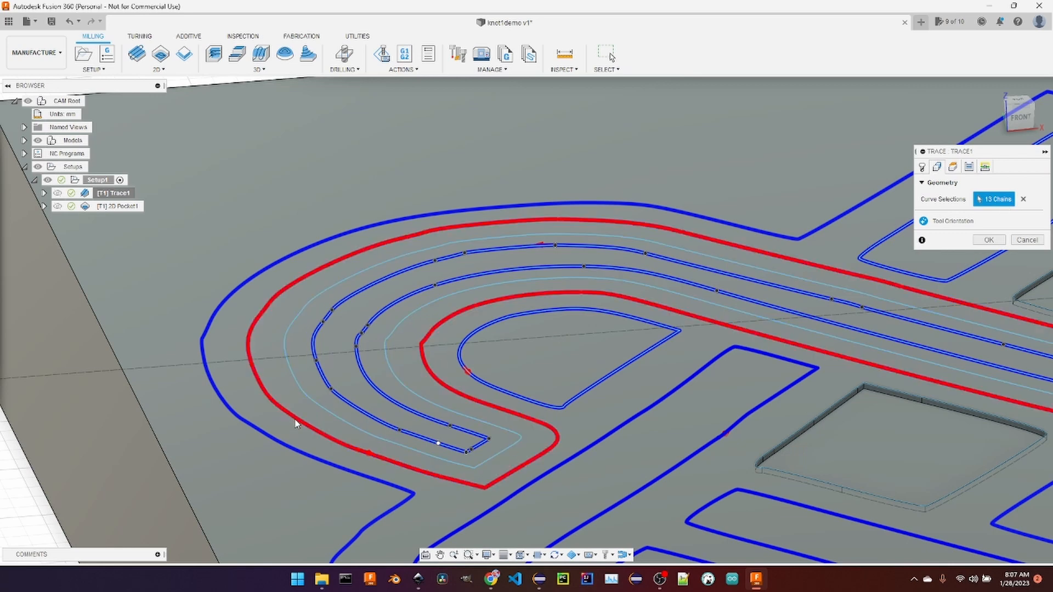
click(338, 414)
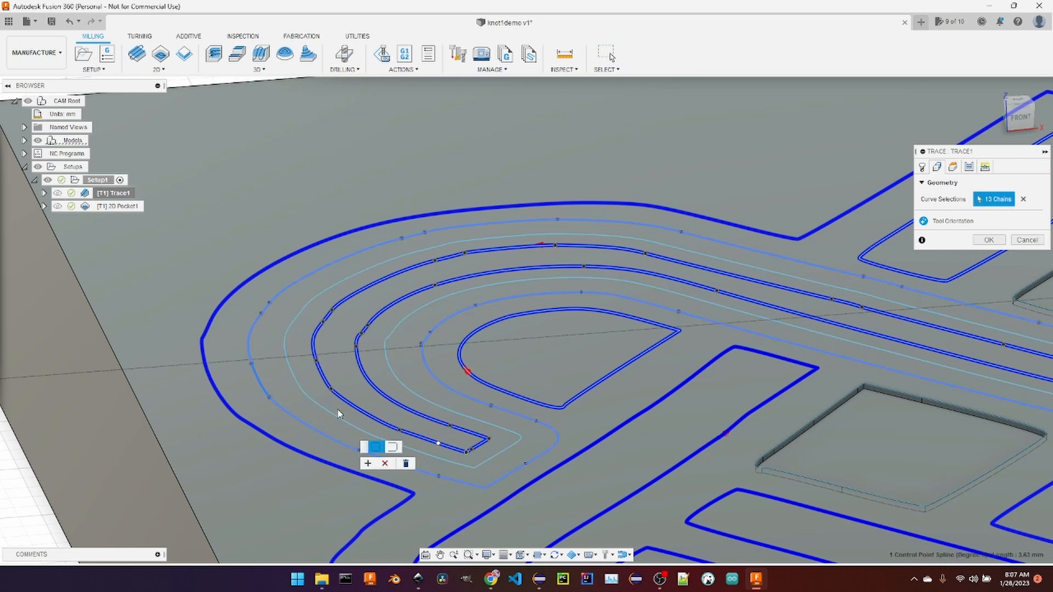
click(384, 464)
click(389, 427)
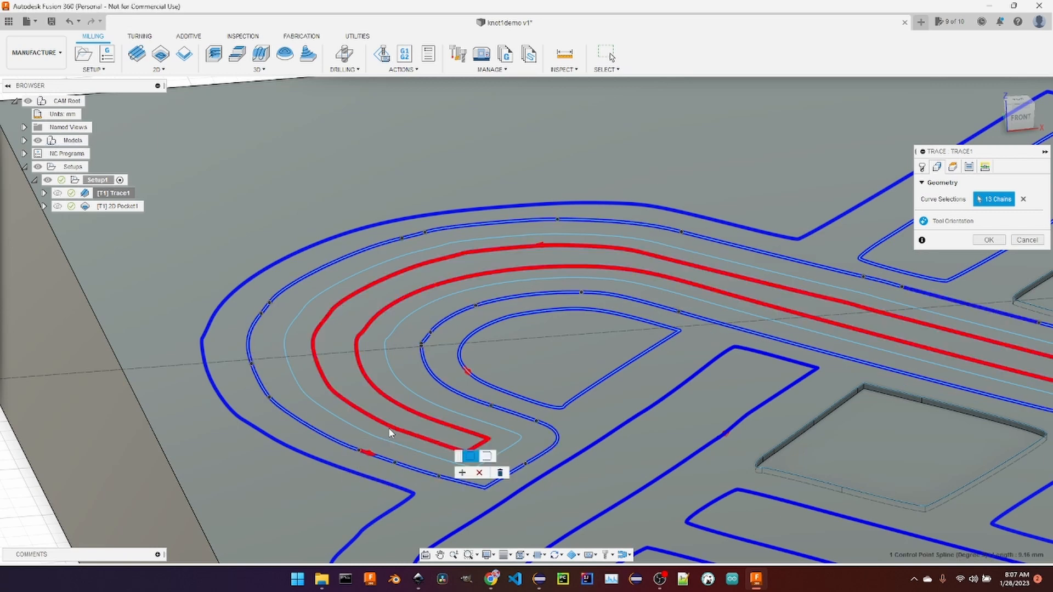
click(479, 473)
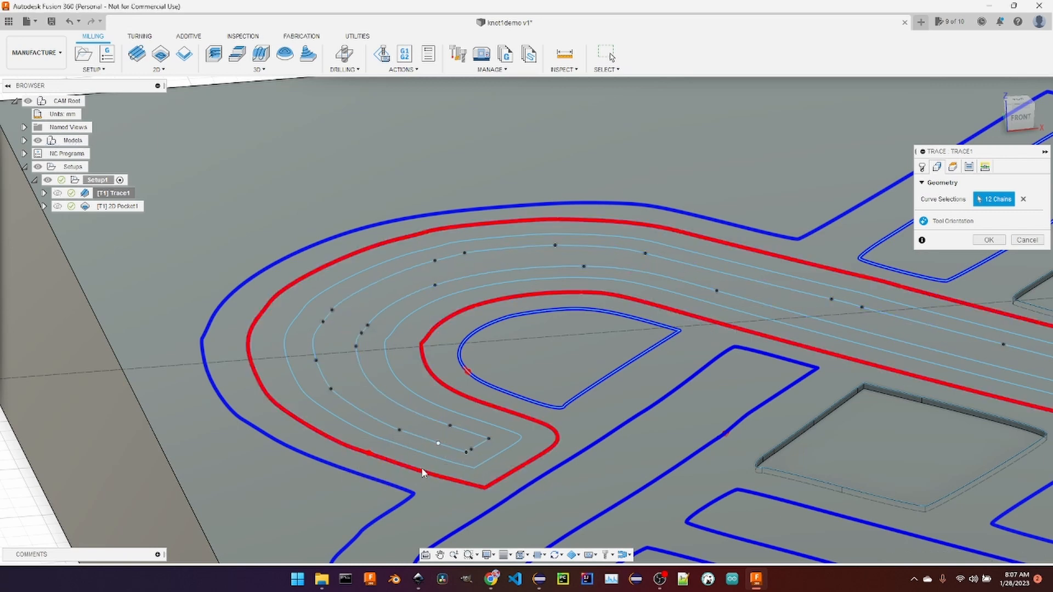
click(455, 471)
click(531, 514)
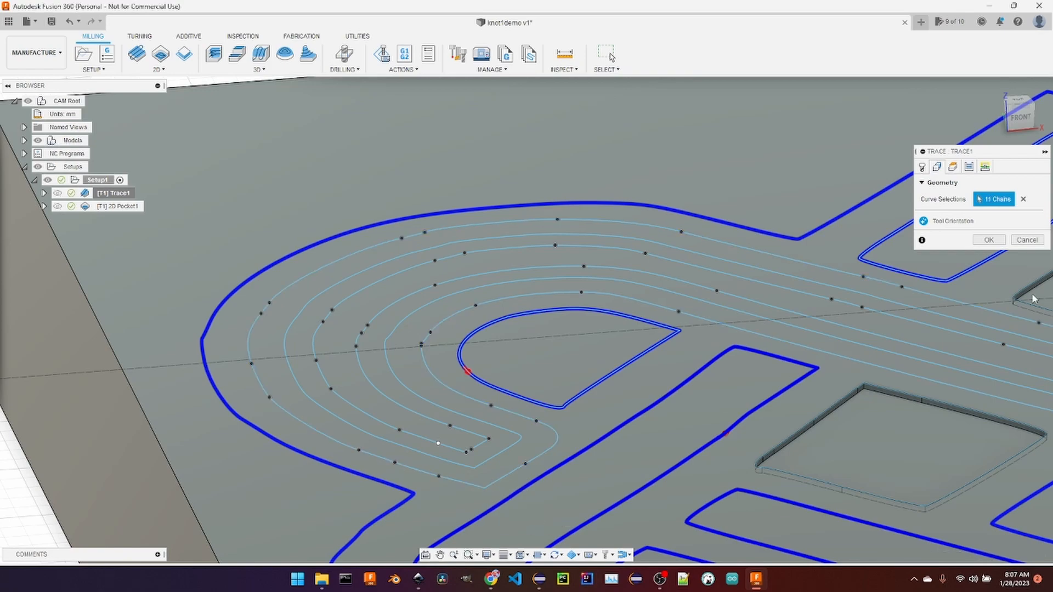
key(Return)
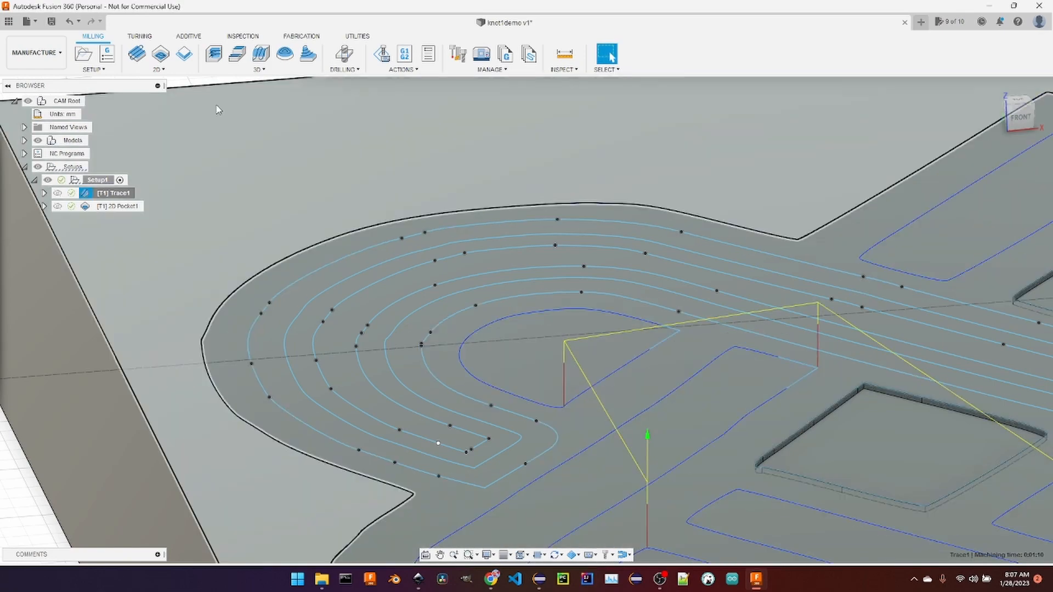
Create a new 2D Trace operation on the hooked strand's outermost and innermost offset outlines
scroll(197, 351, down, 5)
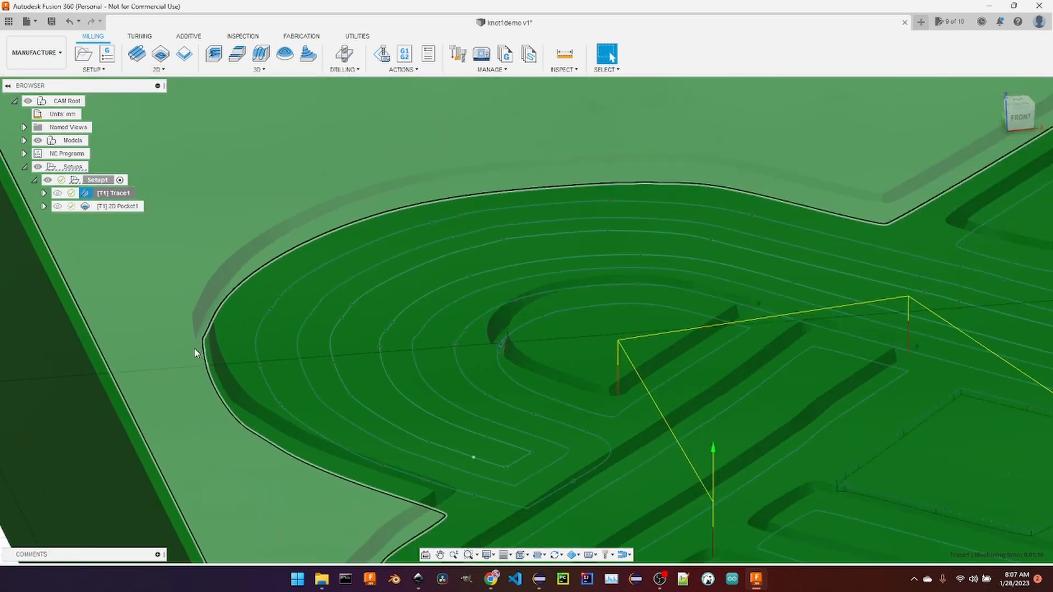
click(160, 69)
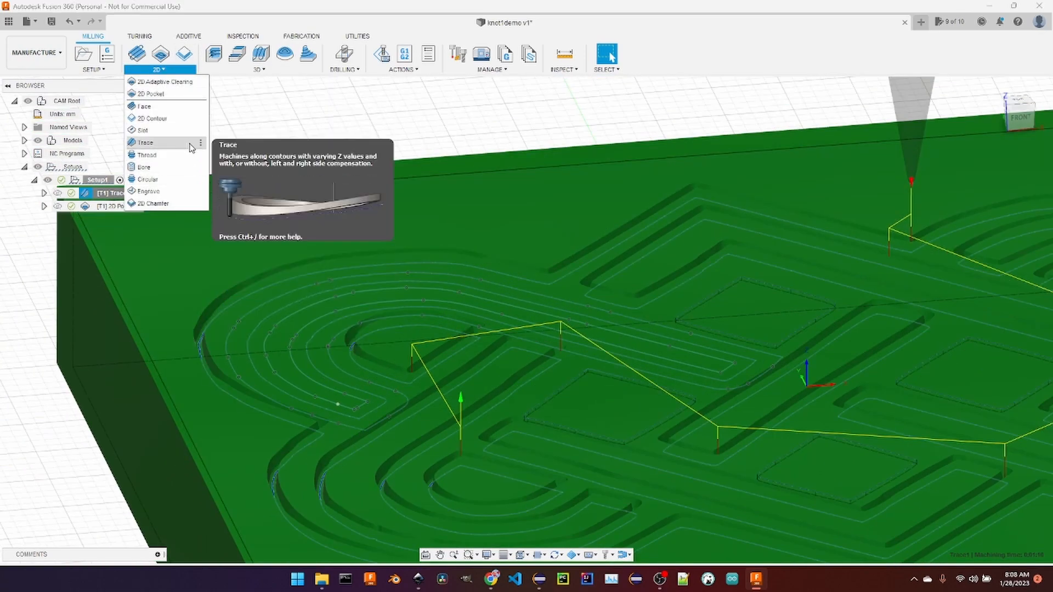
click(145, 143)
click(273, 406)
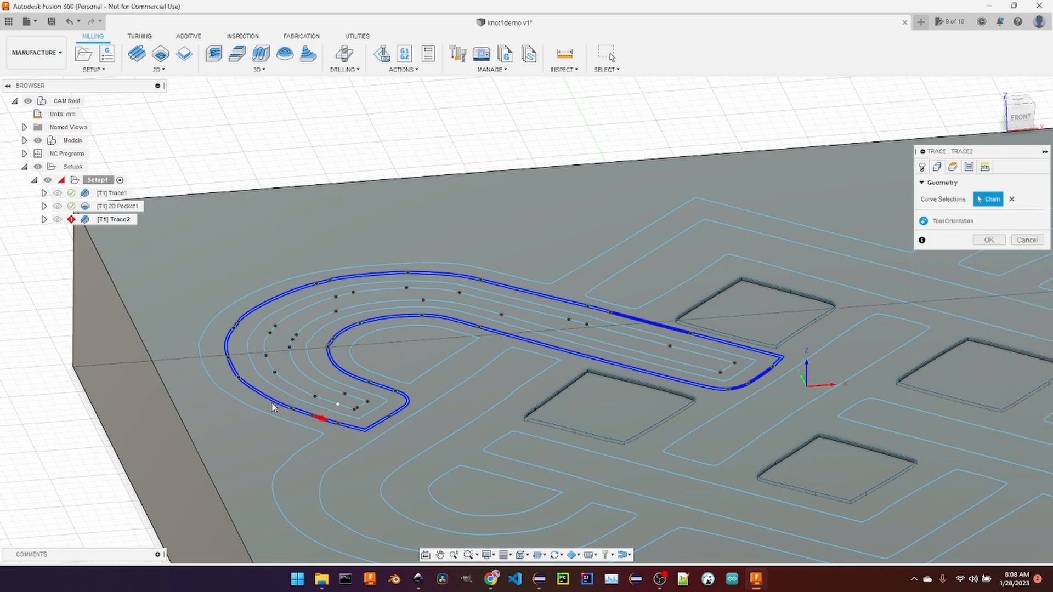
click(325, 402)
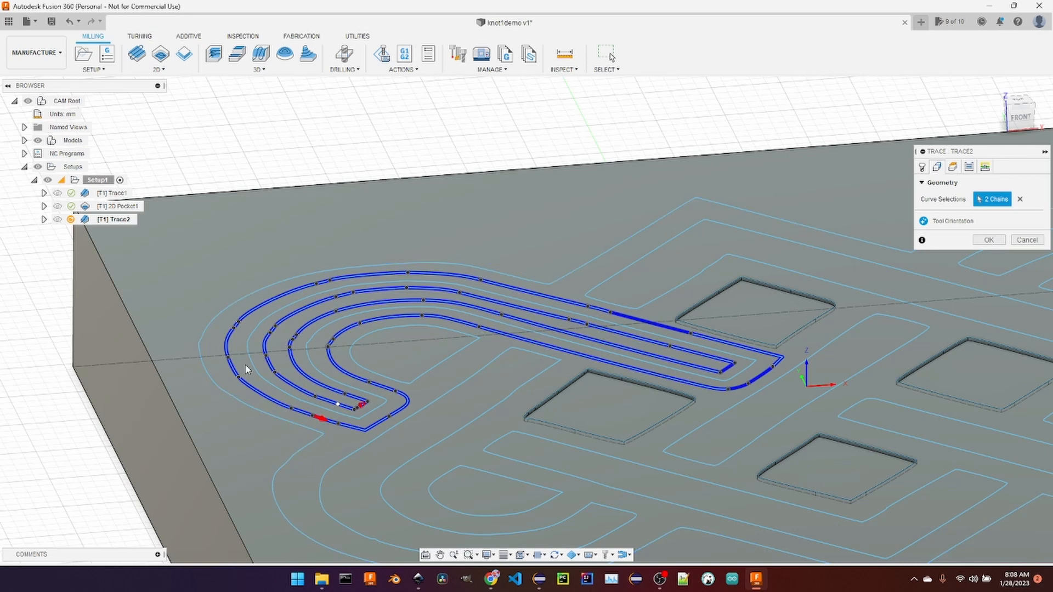
Assign the 1/8" Ball Endmill from the Milling Tools (Inch) library to the new trace and generate its toolpath
click(922, 167)
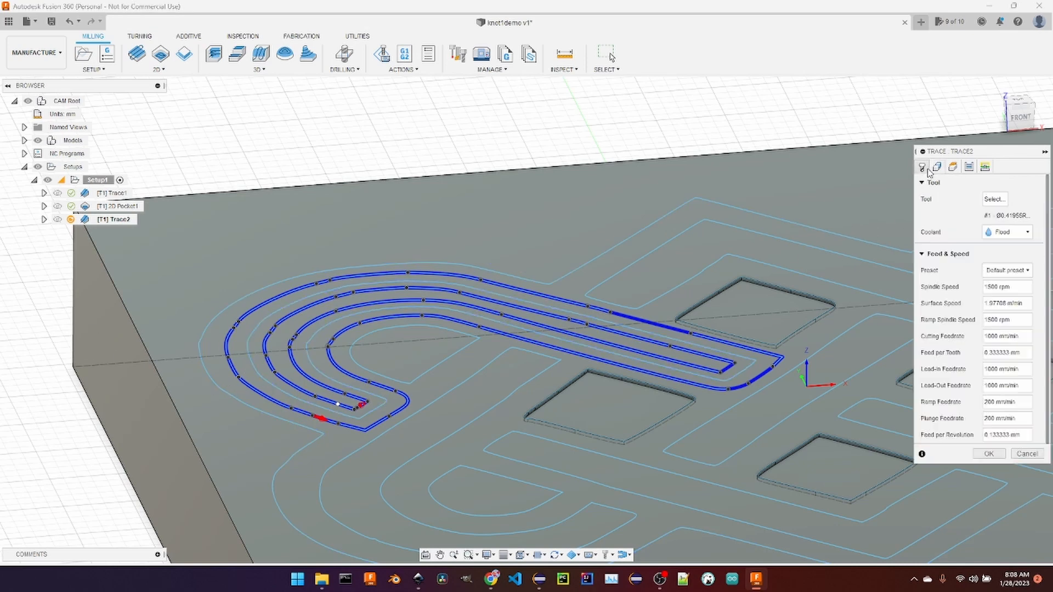
click(992, 199)
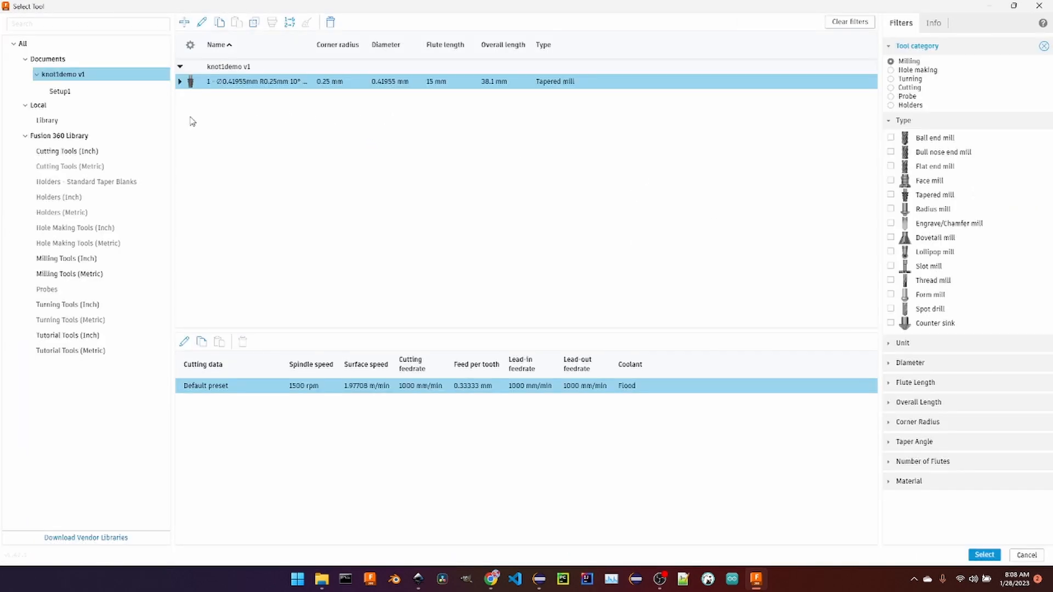
click(105, 264)
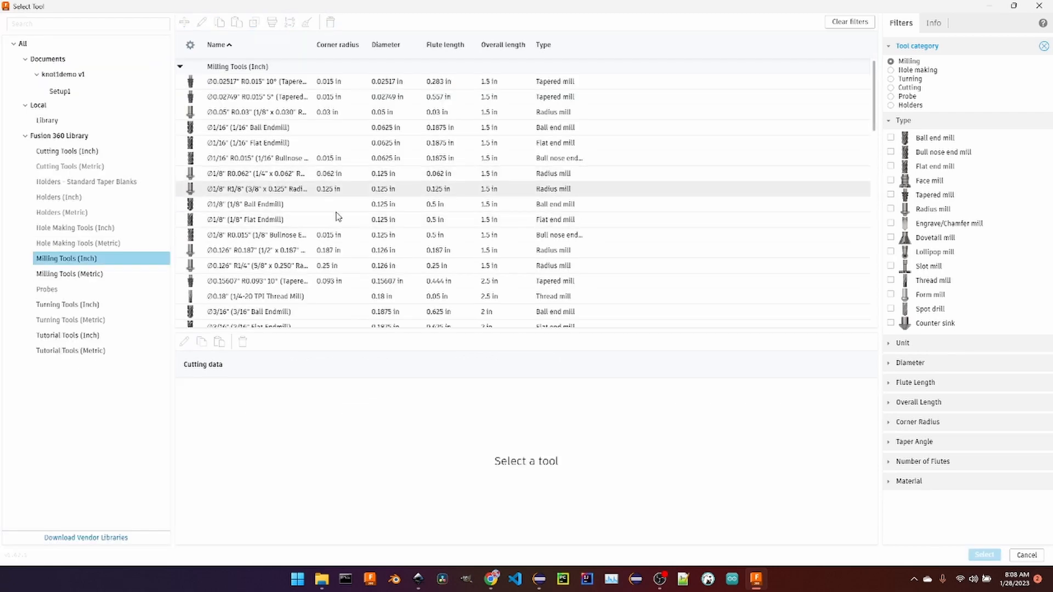
click(296, 210)
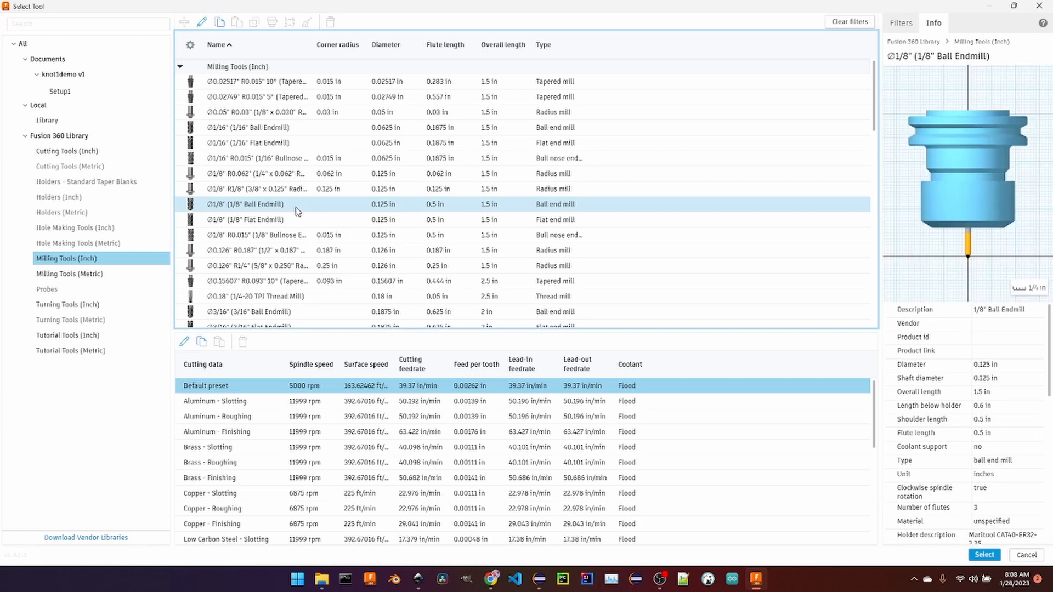
click(981, 555)
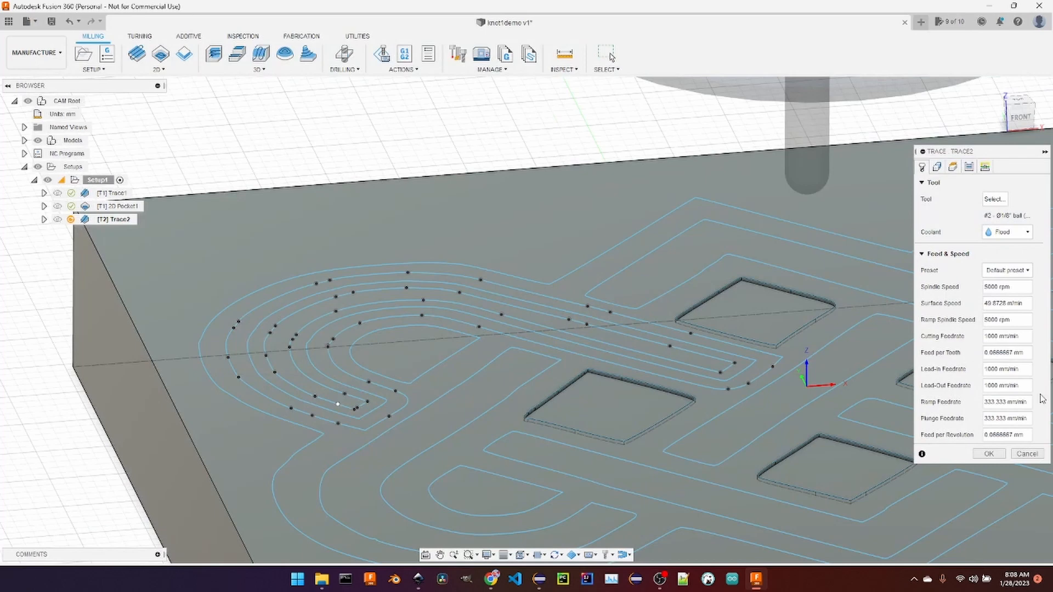
click(970, 167)
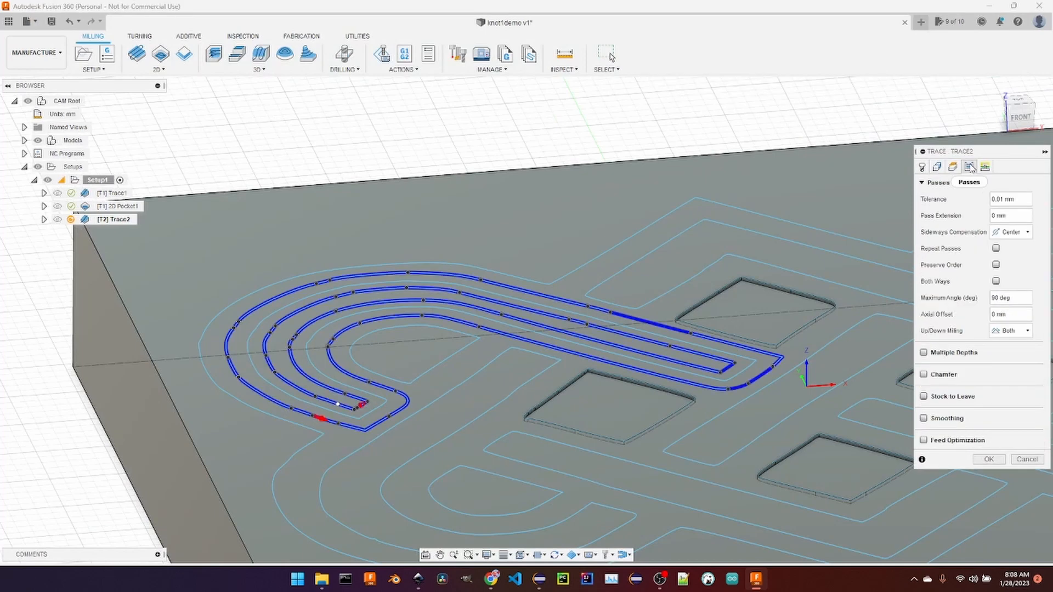
click(994, 460)
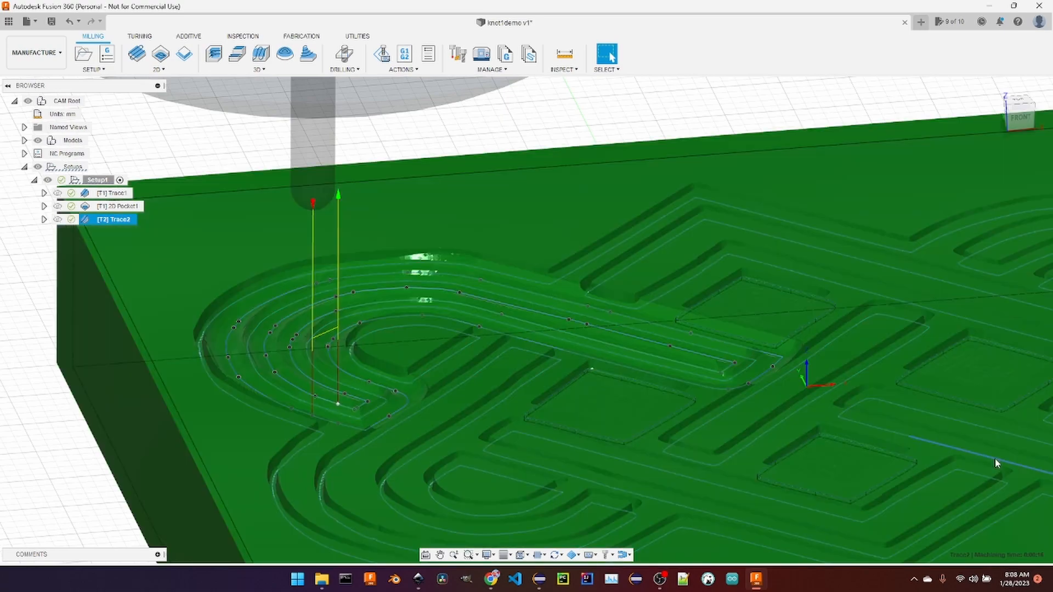
Inspect the cut of Trace2 around the hooked strand, play its machining simulation and exit the simulation
scroll(359, 431, down, 1)
scroll(359, 431, up, 5)
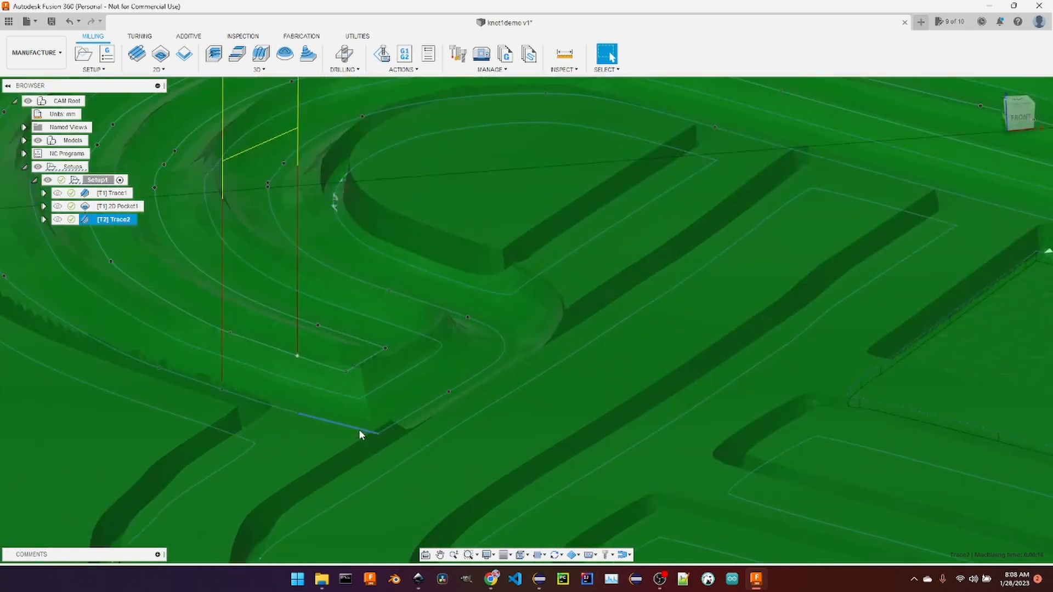
scroll(360, 432, down, 3)
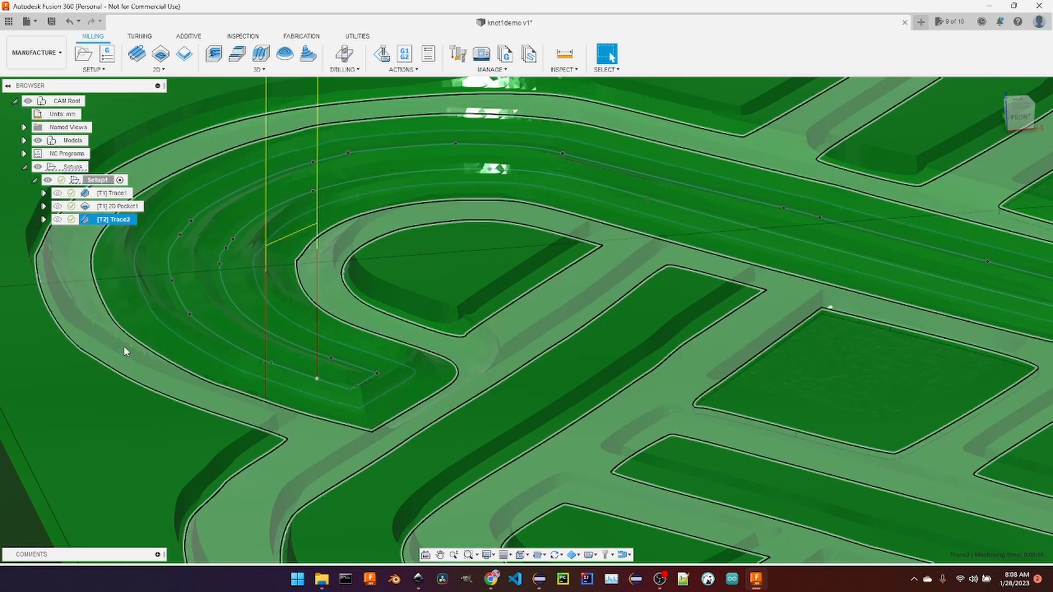
scroll(327, 319, up, 3)
scroll(328, 323, down, 6)
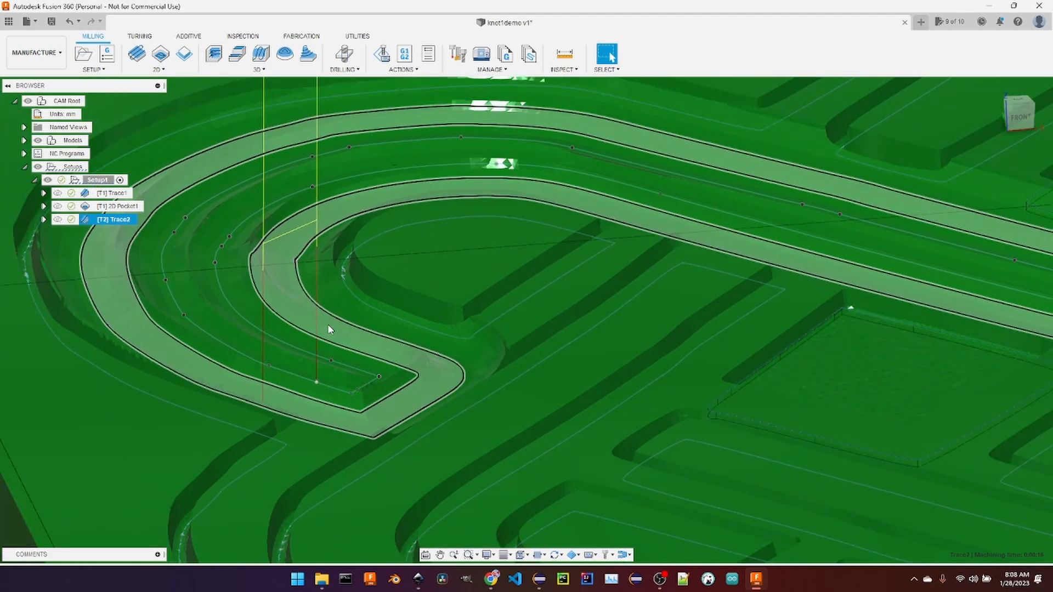
scroll(329, 329, down, 4)
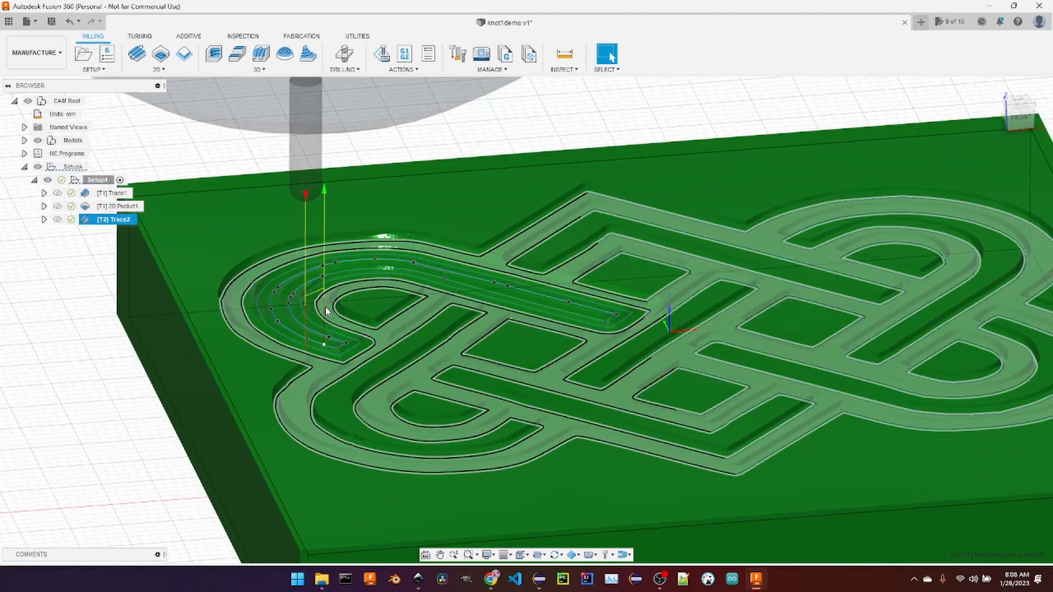
click(384, 53)
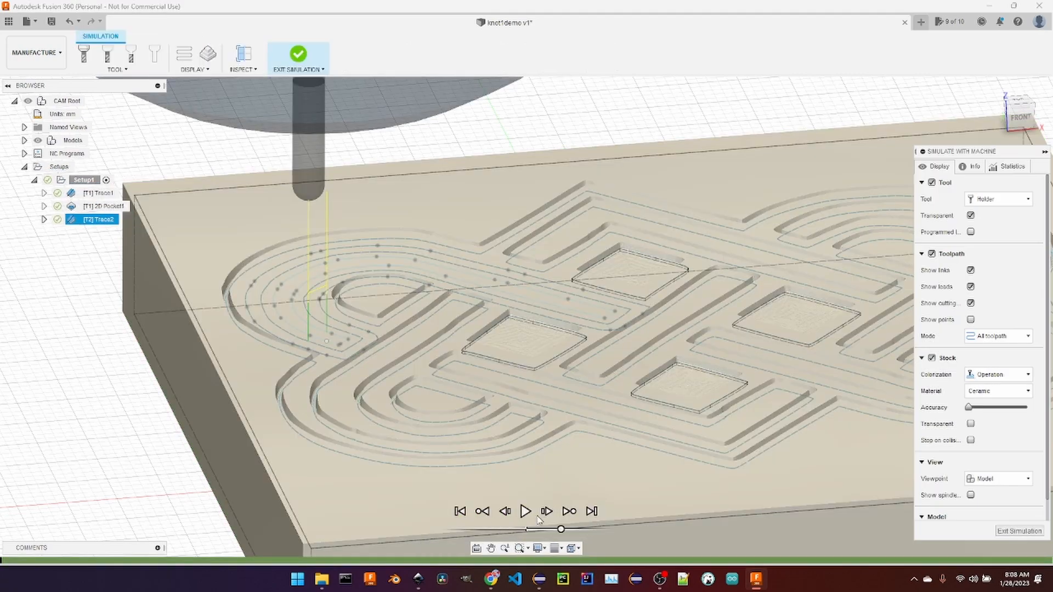
click(525, 511)
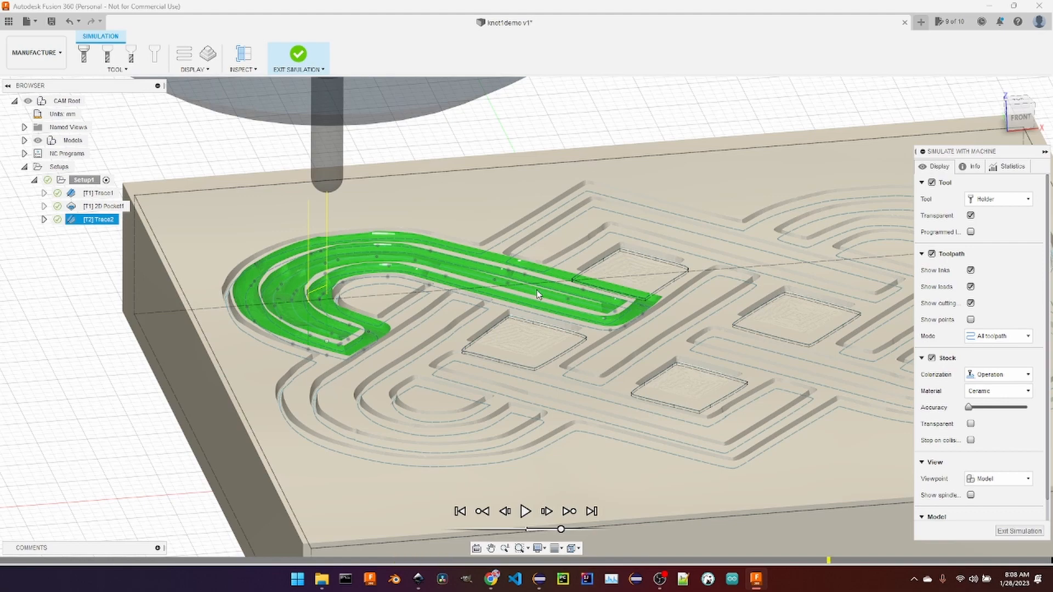
click(1019, 531)
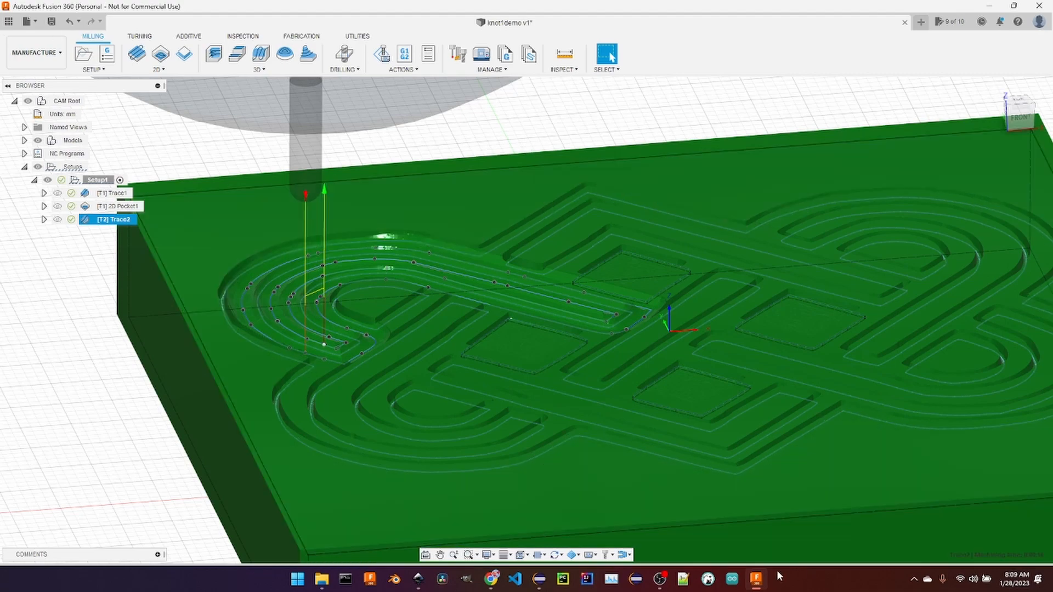
mouse_move(756, 586)
click(659, 579)
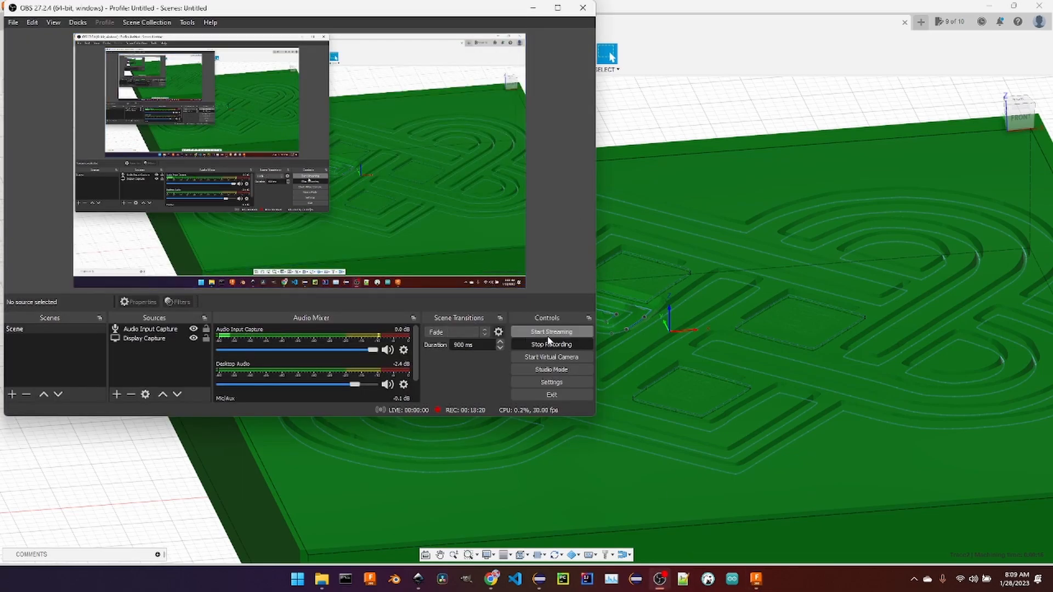
click(568, 350)
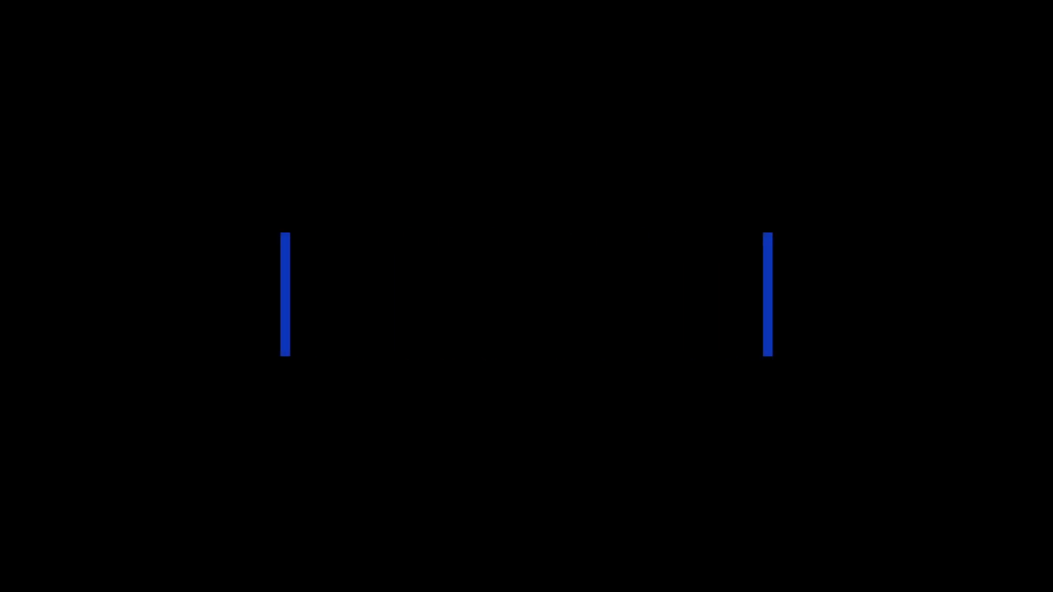